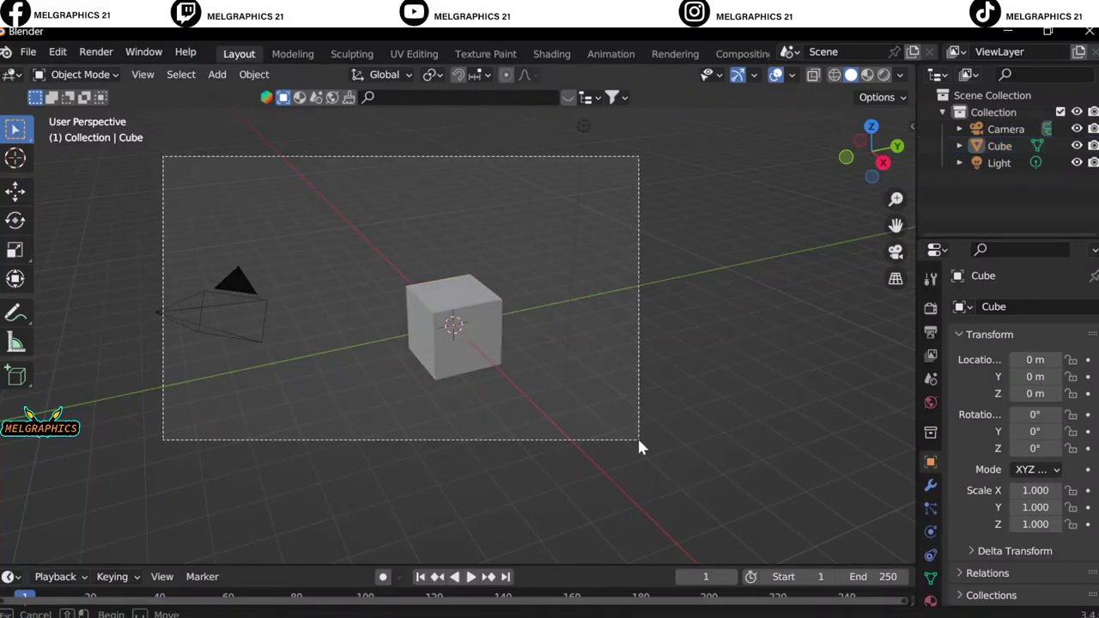
Delete the default cube, camera and light, then add a UV sphere for the head.
{"action": "key", "text": "Delete"}
{"action": "key", "text": "KP_1"}
{"action": "key", "text": "shift+a"}
{"action": "left_click", "coordinate": [849, 304]}
Raise the head sphere along Z and widen it along X.
{"action": "key", "text": "g"}
{"action": "key", "text": "z"}
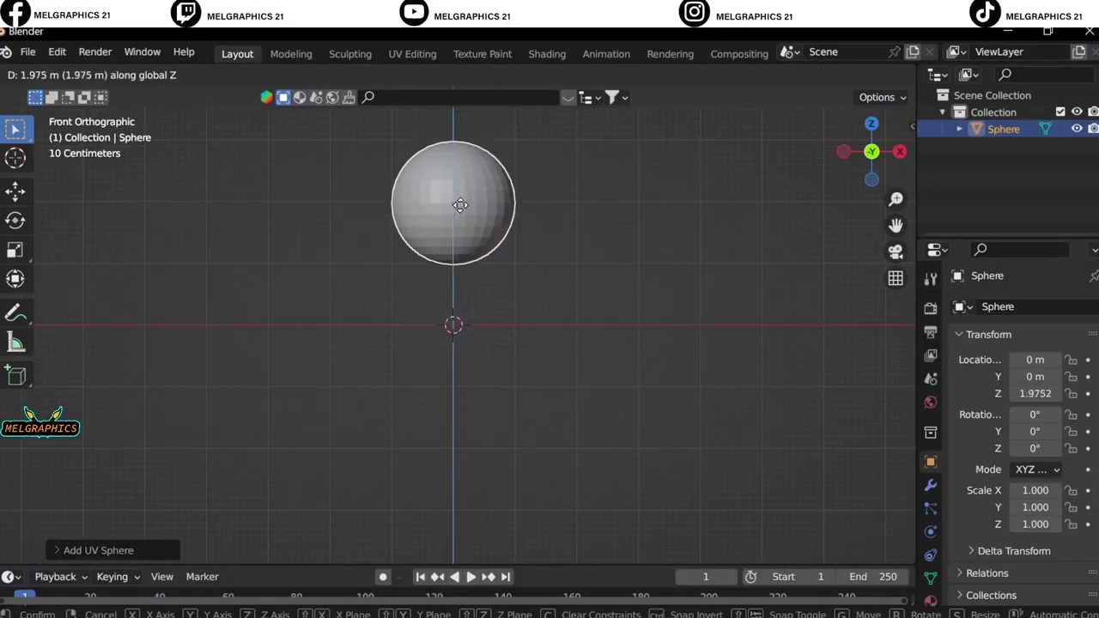
{"action": "key", "text": "Return"}
{"action": "key", "text": "g"}
{"action": "key", "text": "z"}
{"action": "left_click", "coordinate": [912, 167]}
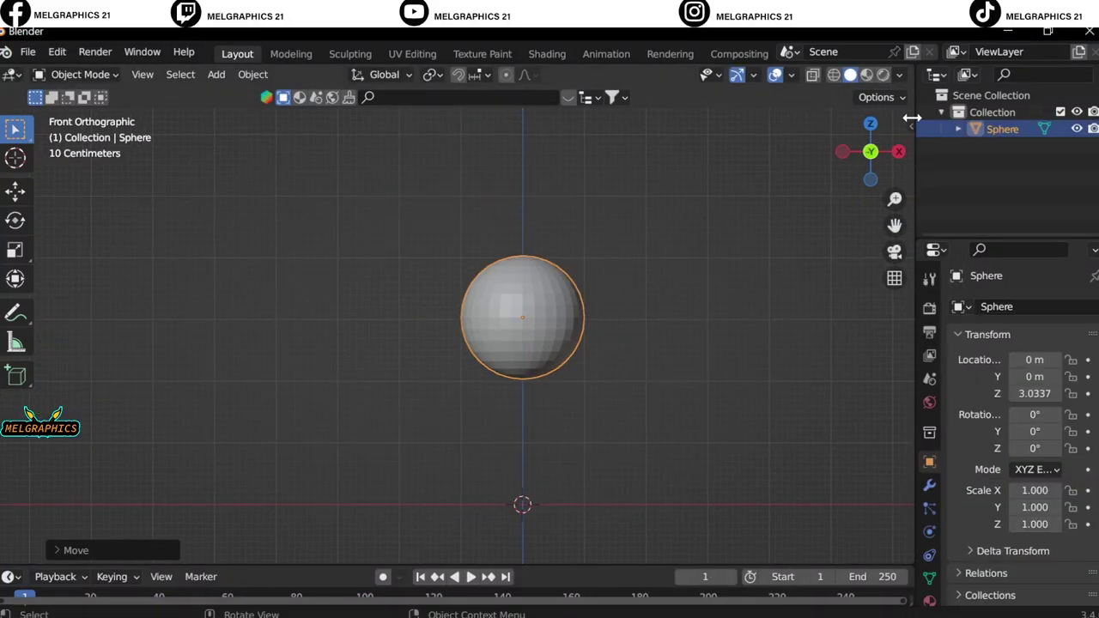
{"action": "left_click", "coordinate": [912, 126]}
{"action": "left_click_drag", "start_coordinate": [799, 319], "coordinate": [824, 319]}
Enlarge the head sphere overall and apply its transforms.
{"action": "right_click", "coordinate": [532, 257]}
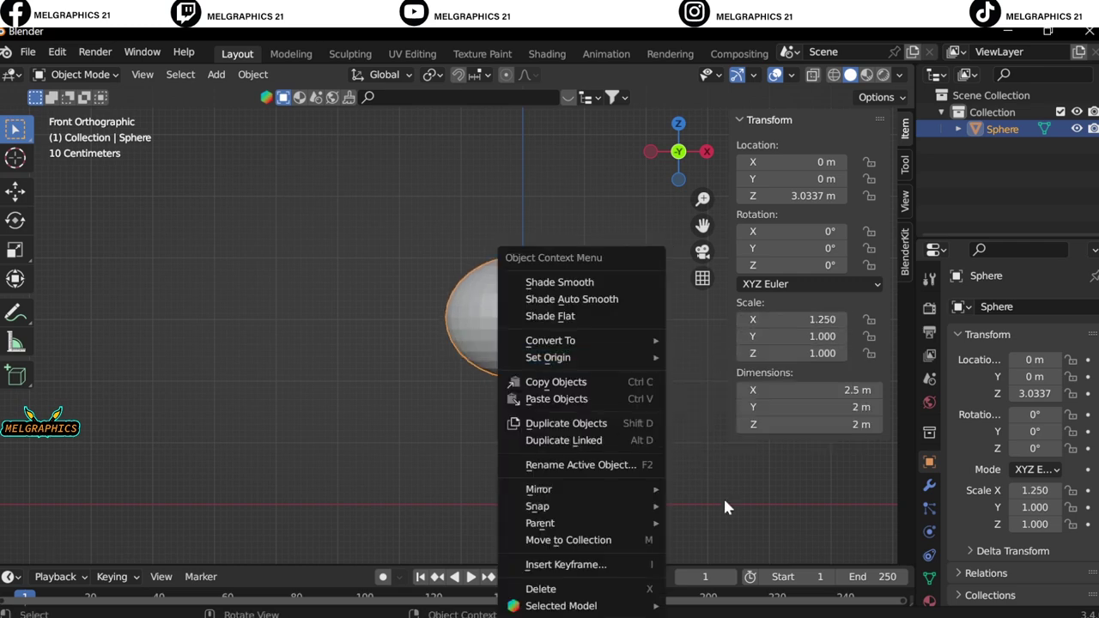
{"action": "key", "text": "s"}
{"action": "key", "text": "Return"}
{"action": "key", "text": "ctrl+a"}
{"action": "key", "text": "ctrl+a"}
Add a second UV sphere below the head and scale the body to 1.158.
{"action": "key", "text": "shift+a"}
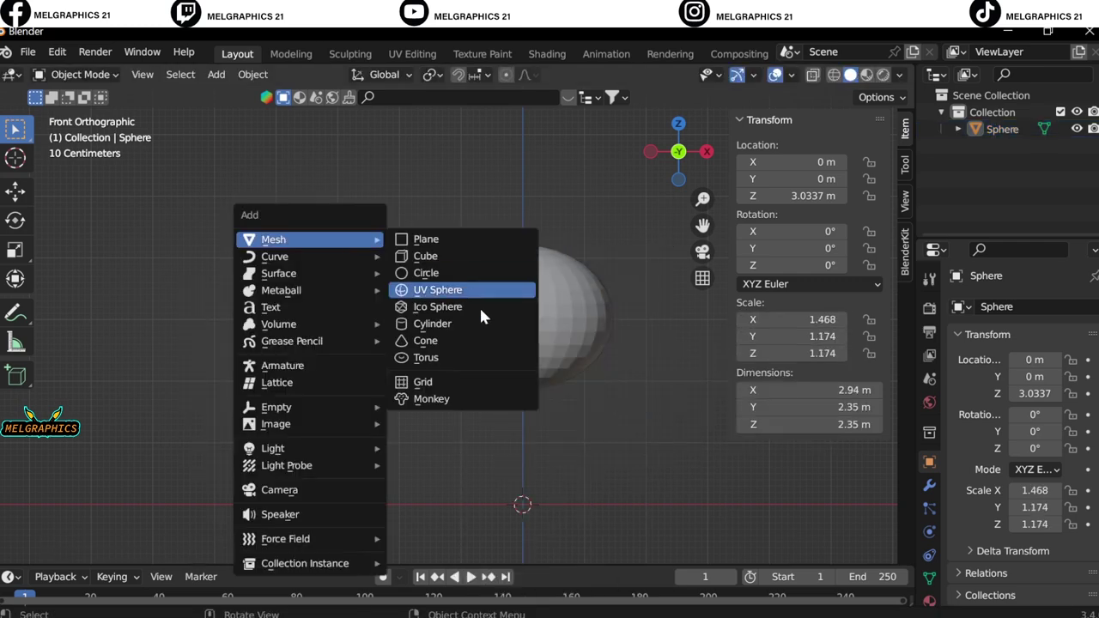
{"action": "left_click", "coordinate": [433, 288]}
{"action": "key", "text": "g"}
{"action": "key", "text": "z"}
{"action": "key", "text": "Return"}
{"action": "key", "text": "s"}
{"action": "key", "text": "Return"}
{"action": "left_click", "coordinate": [79, 74]}
Sculpt the body into an egg shape with a 153 px Grab brush.
{"action": "left_click", "coordinate": [84, 130]}
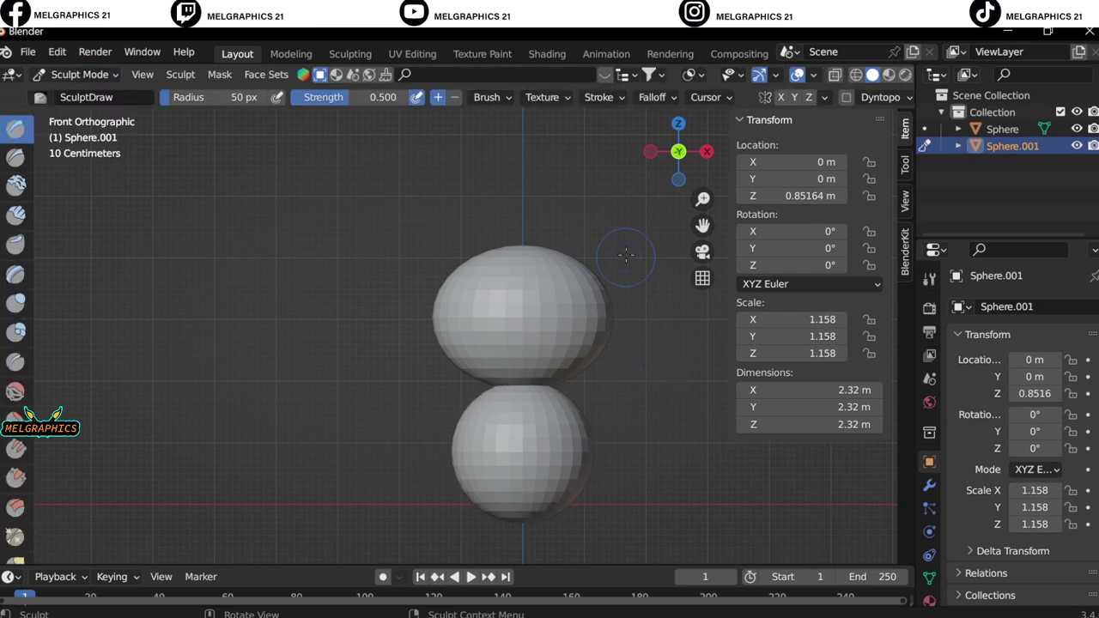
{"action": "key", "text": "f"}
{"action": "left_click", "coordinate": [609, 387]}
{"action": "key", "text": "g"}
{"action": "left_click_drag", "start_coordinate": [498, 464], "coordinate": [468, 515]}
{"action": "key", "text": "KP_3"}
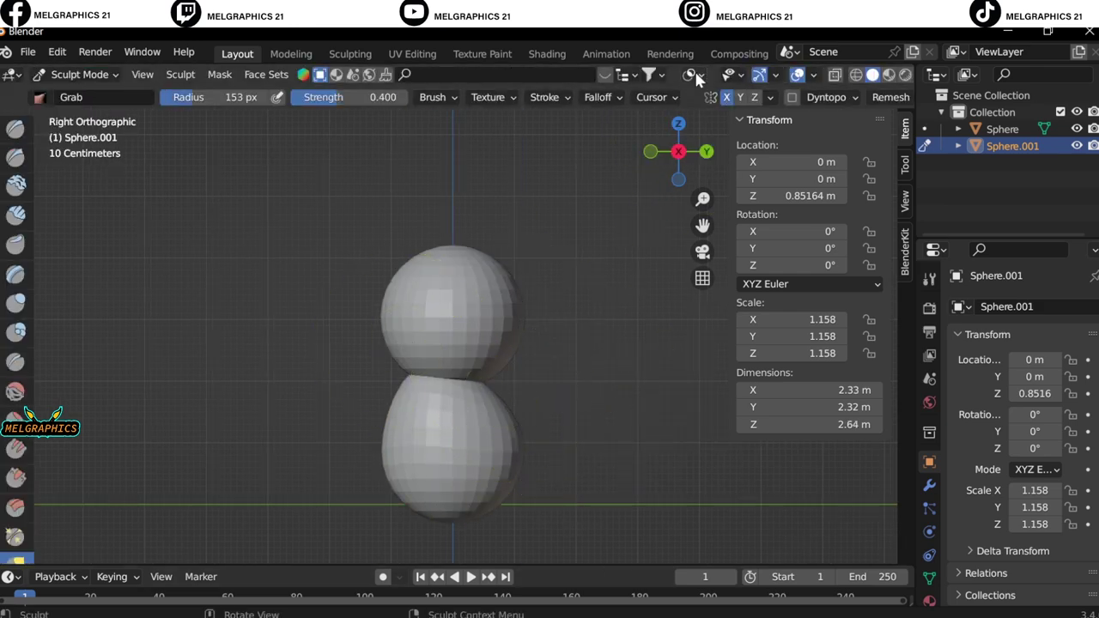
{"action": "left_click_drag", "start_coordinate": [503, 467], "coordinate": [505, 400]}
{"action": "key", "text": "KP_1"}
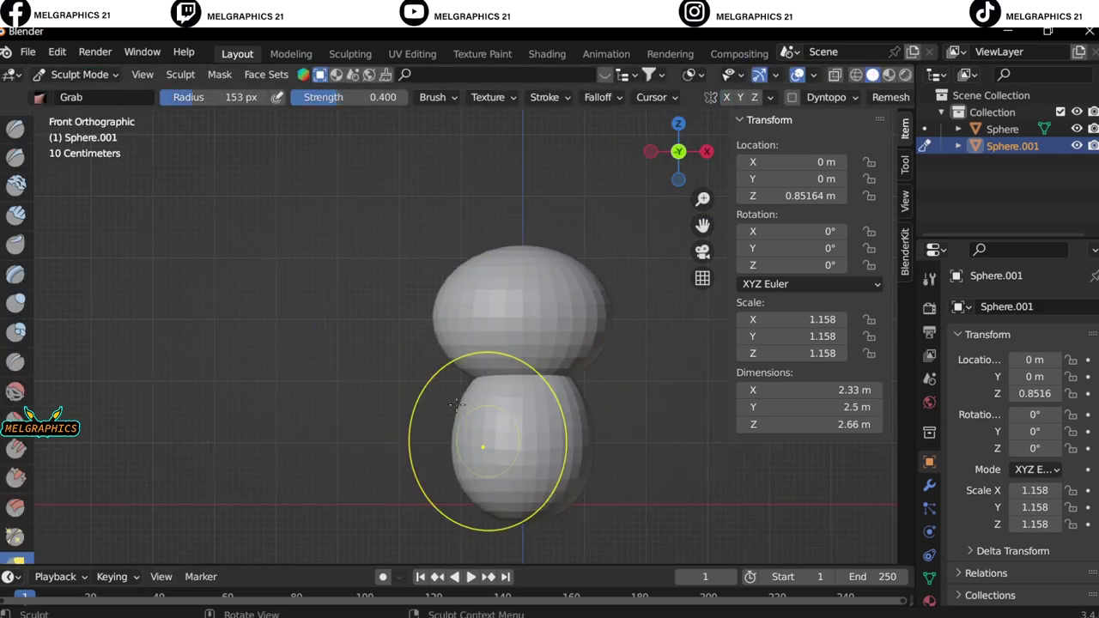
Return to Object Mode and apply Shade Smooth to the body and head spheres.
{"action": "right_click", "coordinate": [481, 283]}
{"action": "left_click", "coordinate": [404, 277]}
{"action": "left_click", "coordinate": [519, 446]}
{"action": "right_click", "coordinate": [520, 446]}
{"action": "left_click", "coordinate": [558, 476]}
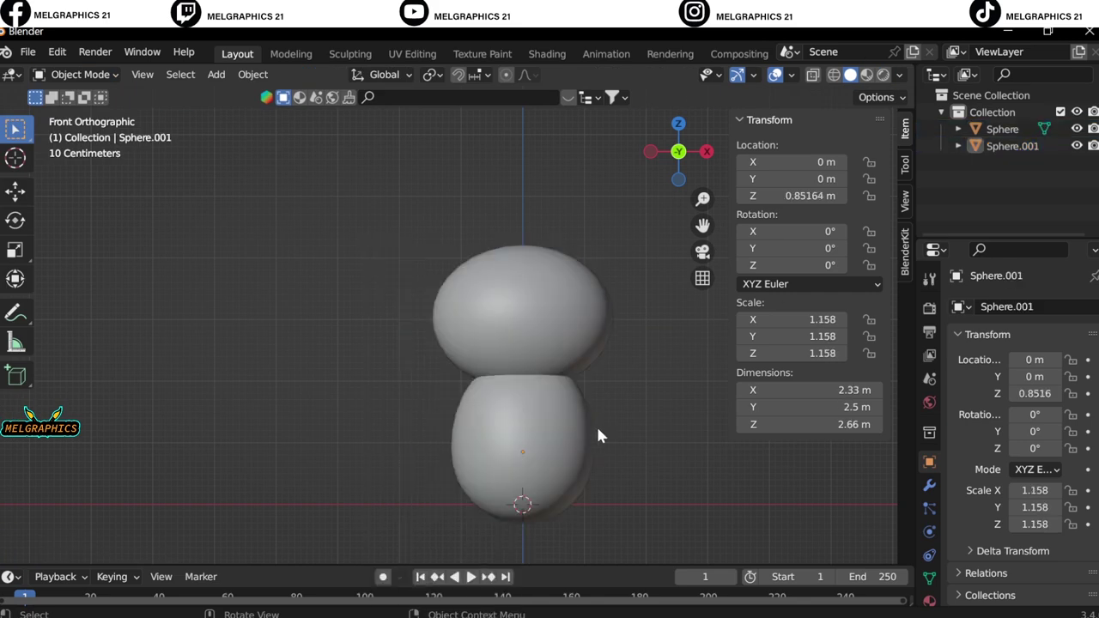
{"action": "key", "text": "KP_3"}
{"action": "left_click", "coordinate": [513, 455]}
{"action": "key", "text": "ctrl+z"}
{"action": "key", "text": "ctrl+z"}
{"action": "key", "text": "ctrl+z"}
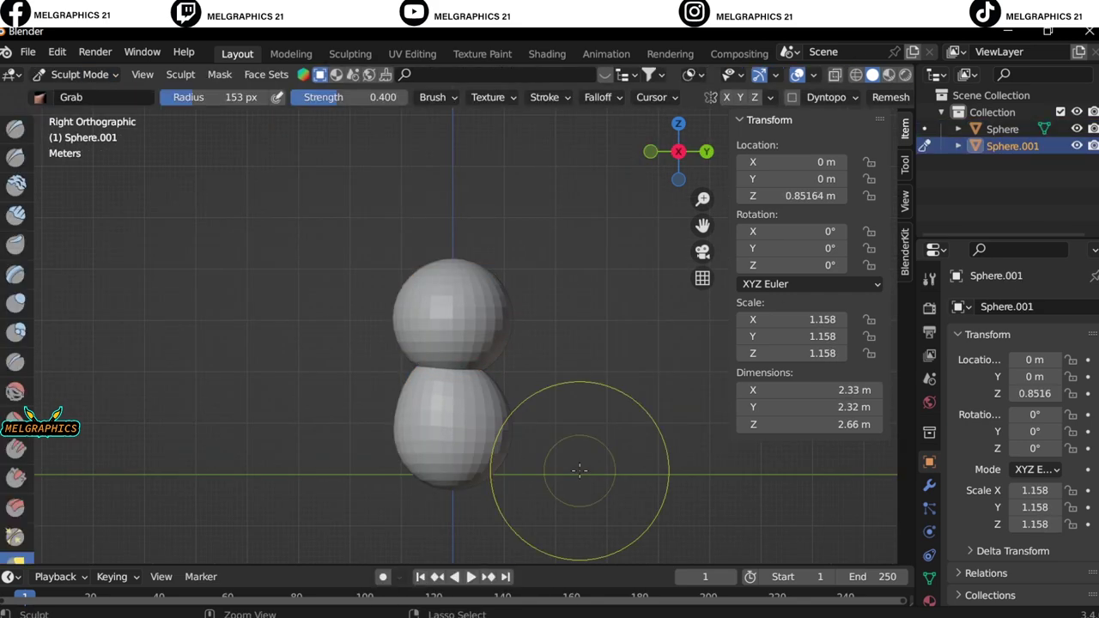
{"action": "left_click", "coordinate": [77, 74]}
{"action": "left_click", "coordinate": [86, 93]}
{"action": "right_click", "coordinate": [461, 313]}
{"action": "left_click", "coordinate": [480, 324]}
{"action": "key", "text": "ctrl+z"}
{"action": "key", "text": "KP_1"}
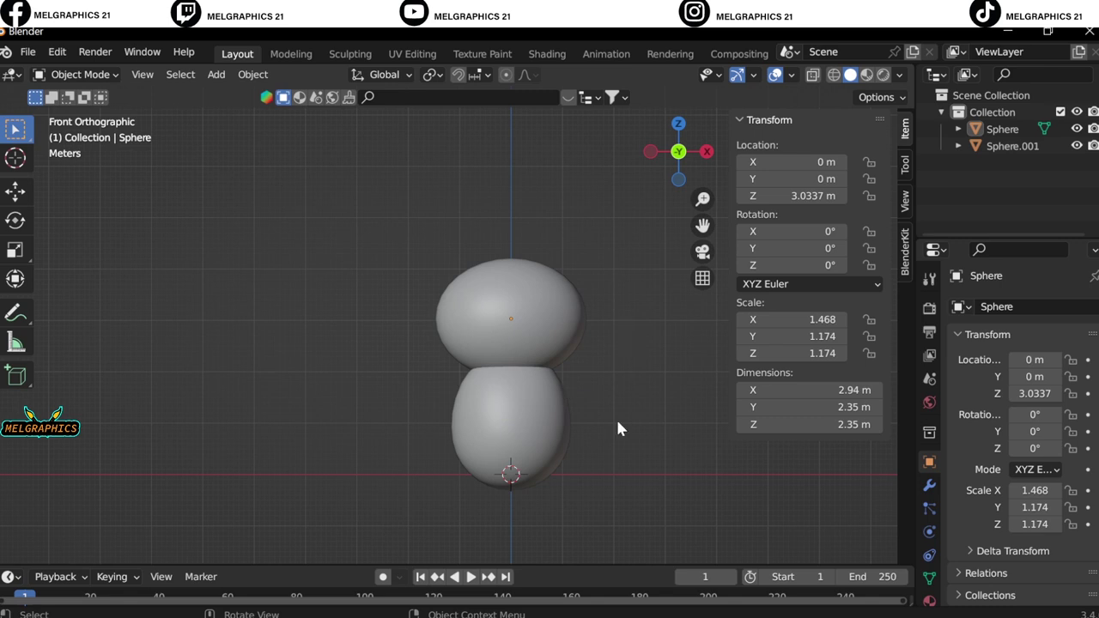
{"action": "scroll", "coordinate": [616, 418], "scroll_direction": "up", "scroll_amount": 2}
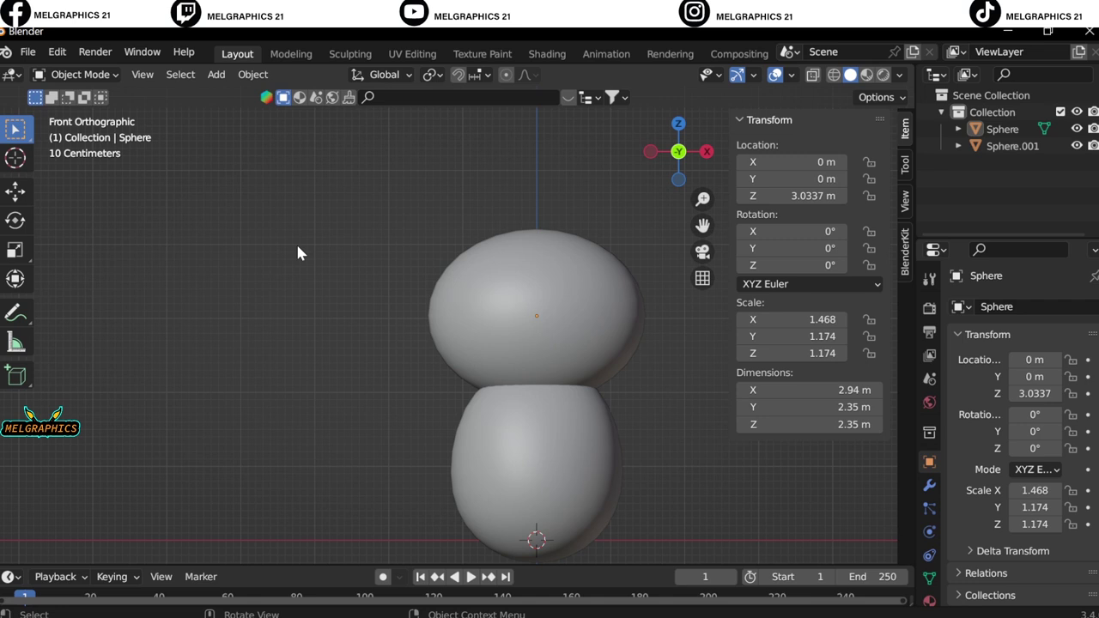
{"action": "mouse_move", "coordinate": [275, 281]}
{"action": "middle_mouse_down"}
{"action": "mouse_move", "coordinate": [645, 331]}
{"action": "mouse_move", "coordinate": [429, 314]}
{"action": "middle_mouse_up"}
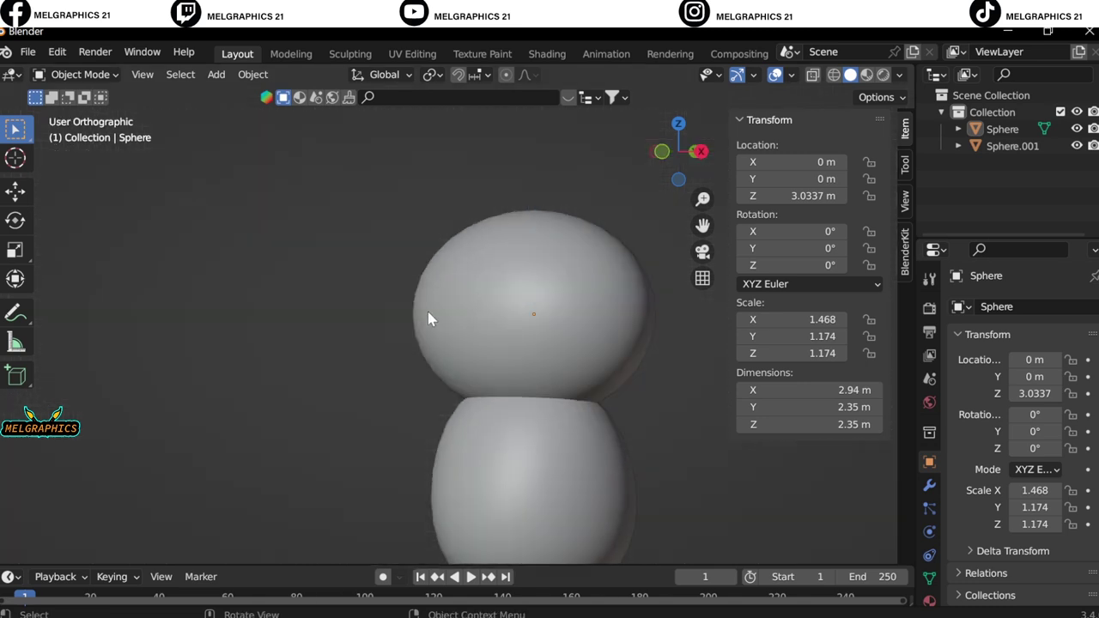
Add a small UV sphere for an eye, right of the head's centre.
{"action": "key", "text": "shift+a"}
{"action": "left_click", "coordinate": [618, 333]}
{"action": "key", "text": "g"}
{"action": "key", "text": "z"}
{"action": "left_click", "coordinate": [596, 129]}
{"action": "key", "text": "s"}
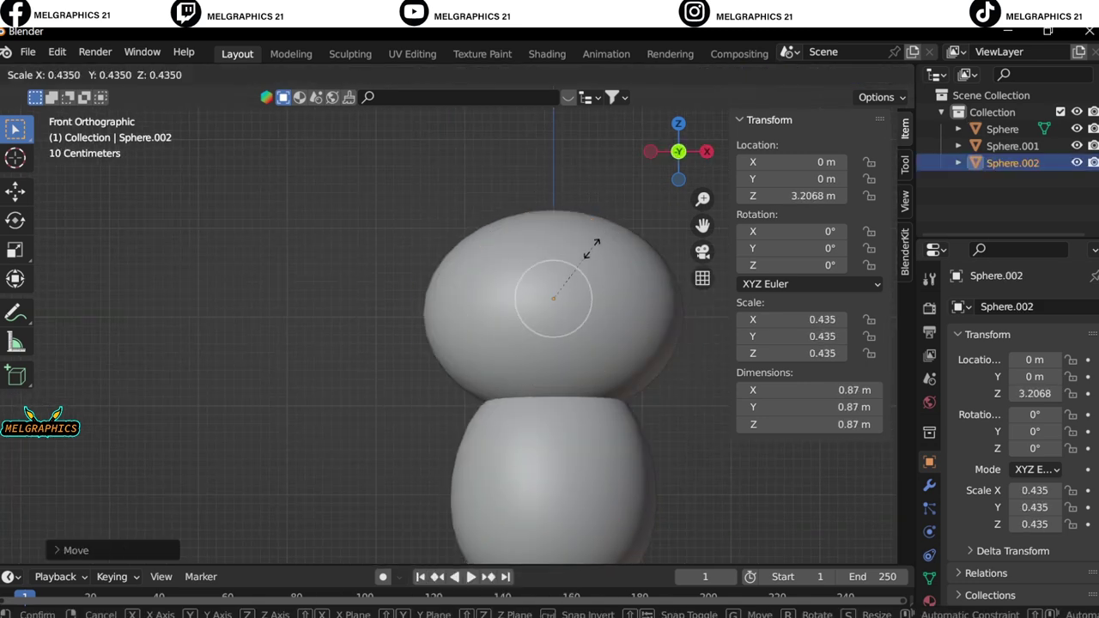
{"action": "left_click", "coordinate": [598, 248]}
{"action": "key", "text": "g"}
{"action": "key", "text": "s"}
{"action": "left_click", "coordinate": [687, 387]}
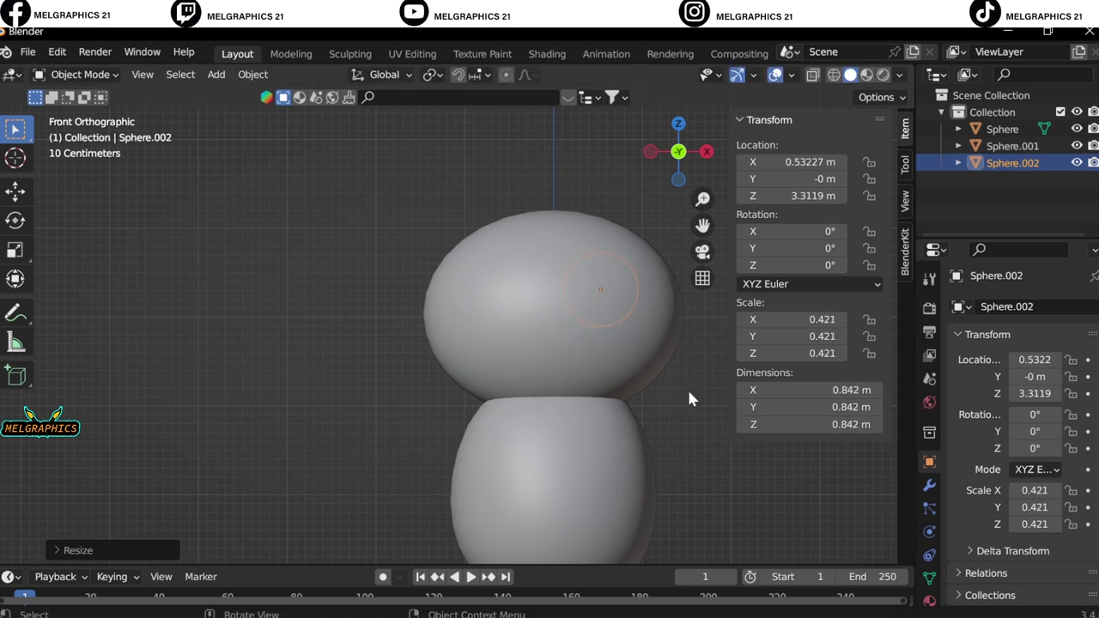
Move the eye to the head's front and flatten it on Y into a disc.
{"action": "key", "text": "KP_3"}
{"action": "key", "text": "g"}
{"action": "key", "text": "y"}
{"action": "left_click", "coordinate": [510, 395]}
{"action": "left_click_drag", "start_coordinate": [815, 335], "coordinate": [773, 335]}
{"action": "key", "text": "g"}
{"action": "key", "text": "y"}
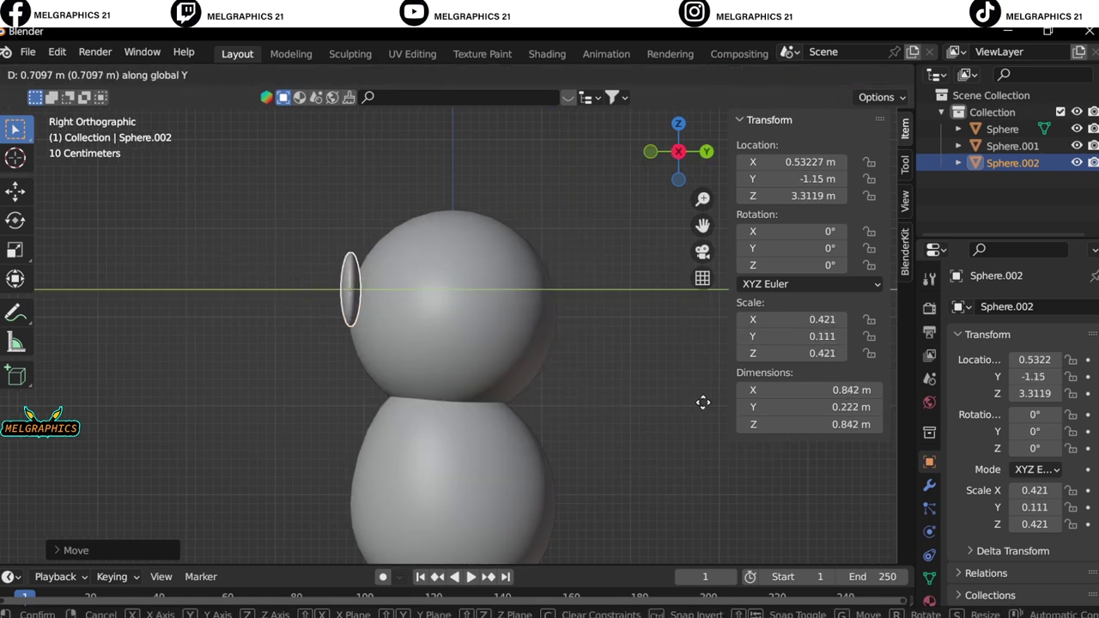
{"action": "left_click", "coordinate": [709, 403]}
Tilt and rotate the eye disc so it sits against the head's curve.
{"action": "mouse_move", "coordinate": [798, 231]}
{"action": "left_mouse_down"}
{"action": "mouse_move", "coordinate": [773, 231]}
{"action": "mouse_move", "coordinate": [811, 265]}
{"action": "mouse_move", "coordinate": [794, 265]}
{"action": "left_mouse_up"}
{"action": "key", "text": "g"}
{"action": "key", "text": "y"}
{"action": "left_click", "coordinate": [472, 343]}
{"action": "key", "text": "KP_1"}
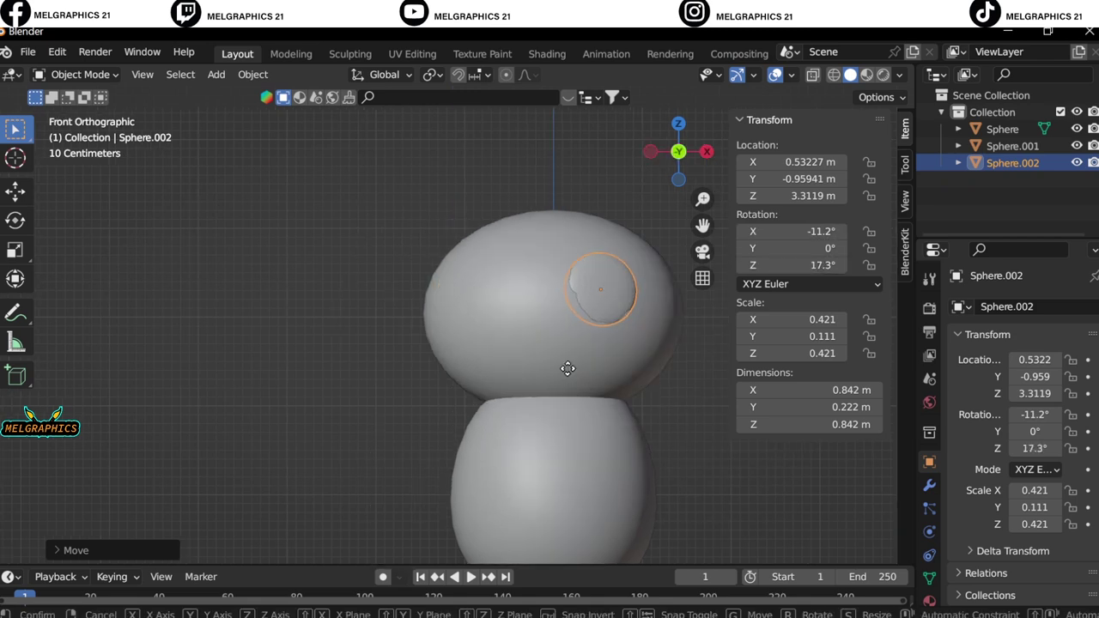
{"action": "key", "text": "g"}
{"action": "key", "text": "y"}
{"action": "left_click", "coordinate": [569, 361]}
{"action": "right_click", "coordinate": [571, 273]}
{"action": "left_click", "coordinate": [571, 273]}
Duplicate the eye as a smaller inner disc set just in front of it.
{"action": "key", "text": "shift+d"}
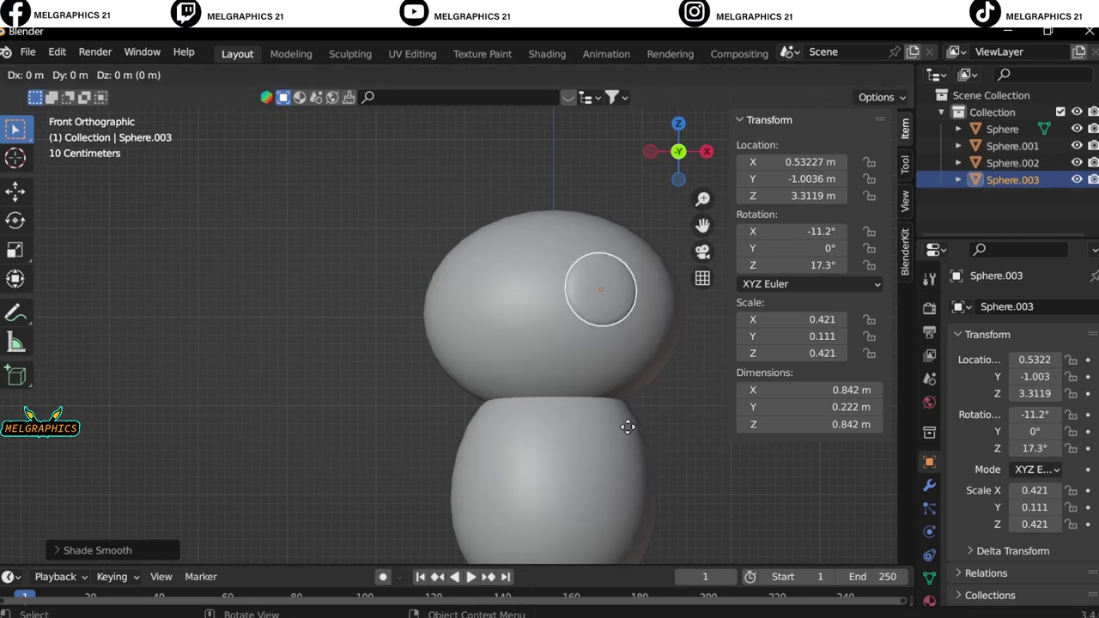
{"action": "right_click", "coordinate": [625, 412]}
{"action": "key", "text": "s"}
{"action": "left_click", "coordinate": [626, 407]}
{"action": "key", "text": "KP_3"}
{"action": "key", "text": "g"}
{"action": "key", "text": "y"}
{"action": "left_click", "coordinate": [624, 410]}
{"action": "key", "text": "KP_1"}
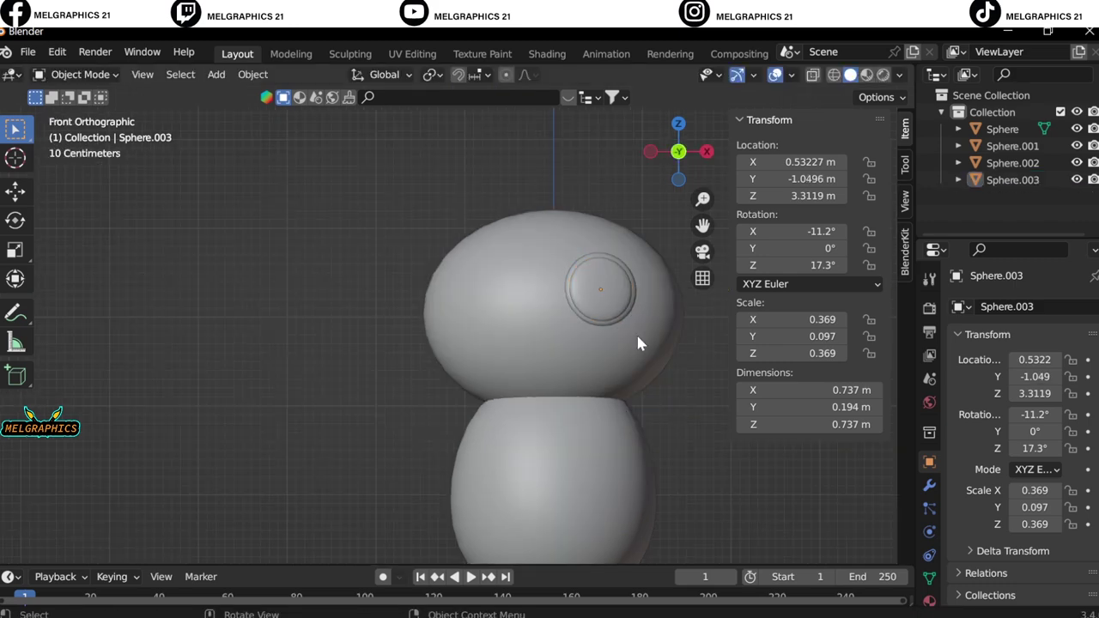
{"action": "scroll", "coordinate": [635, 332], "scroll_direction": "up", "scroll_amount": 2}
{"action": "scroll", "coordinate": [624, 344], "scroll_direction": "up", "scroll_amount": 2}
Mirror the outer eye across the head sphere and spread the eyes apart.
{"action": "left_click", "coordinate": [624, 344]}
{"action": "left_click", "coordinate": [930, 488]}
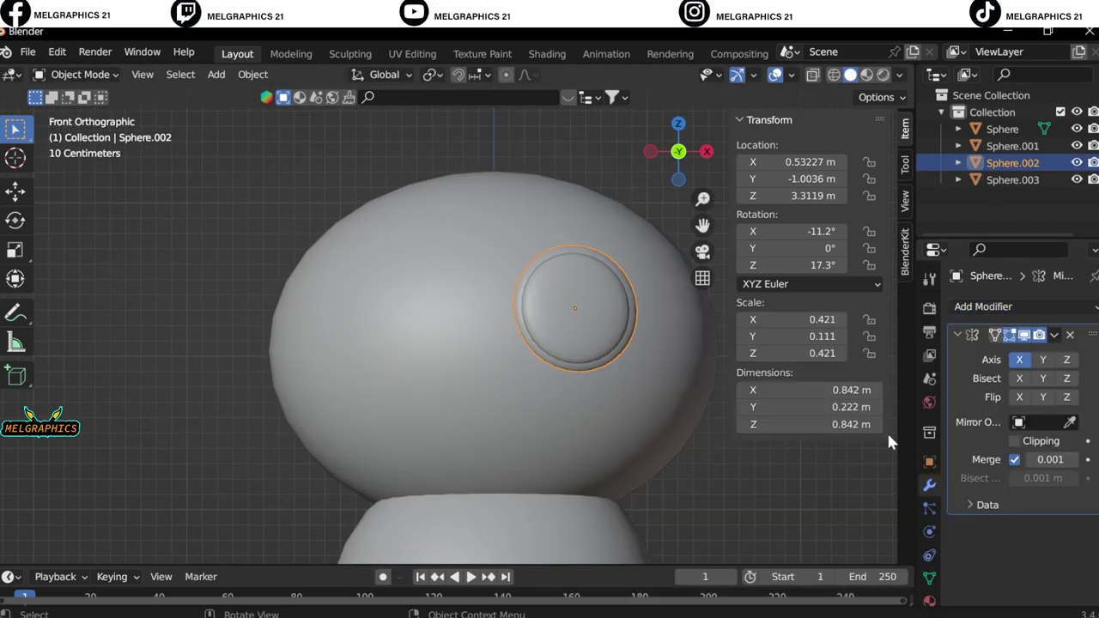
{"action": "left_click", "coordinate": [463, 333]}
{"action": "key", "text": "g"}
{"action": "key", "text": "x"}
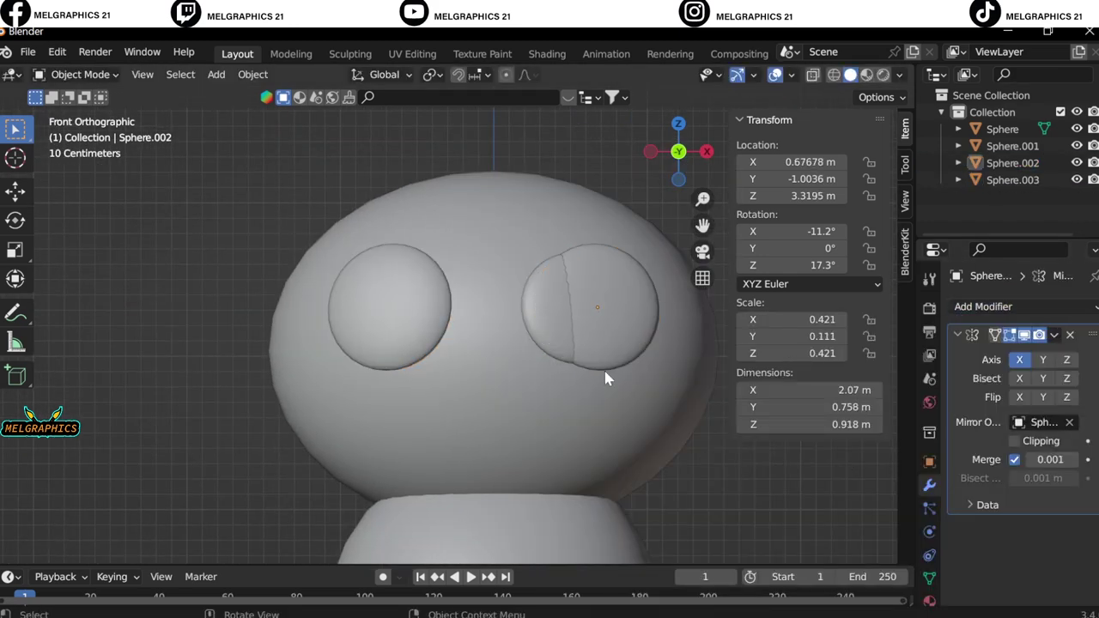
{"action": "left_click", "coordinate": [604, 368]}
Mirror the inner disc across the head sphere and centre it within the eyes.
{"action": "left_click", "coordinate": [554, 319]}
{"action": "left_click", "coordinate": [982, 307]}
{"action": "left_click", "coordinate": [729, 469]}
{"action": "left_click", "coordinate": [1069, 421]}
{"action": "left_click", "coordinate": [559, 345]}
{"action": "key", "text": "g"}
{"action": "key", "text": "x"}
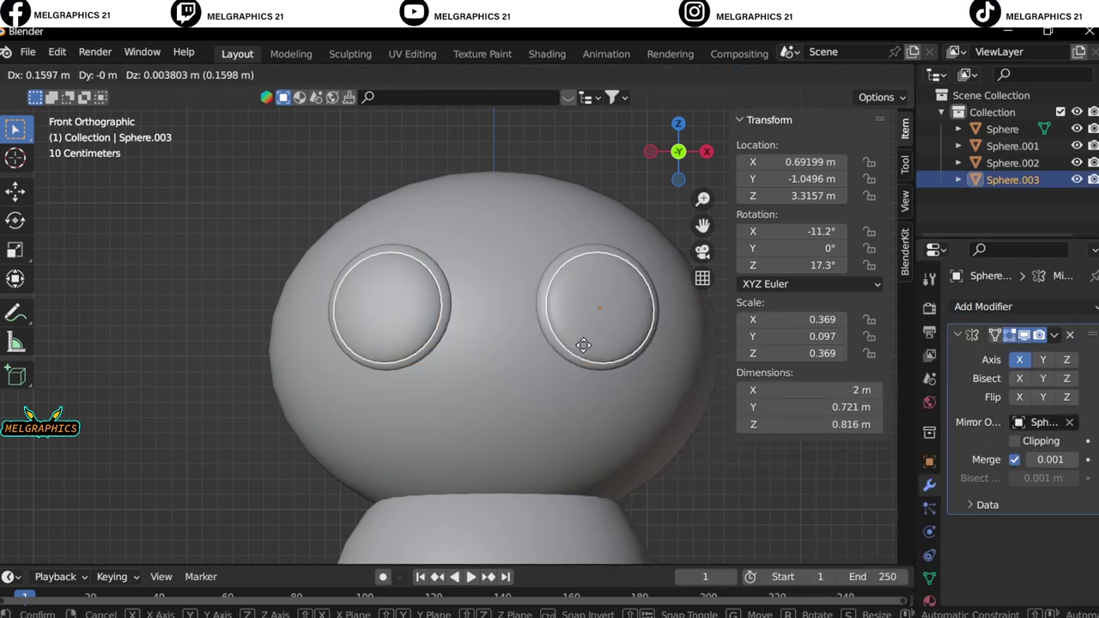
{"action": "left_click", "coordinate": [558, 425]}
{"action": "left_click_drag", "start_coordinate": [693, 229], "coordinate": [697, 251]}
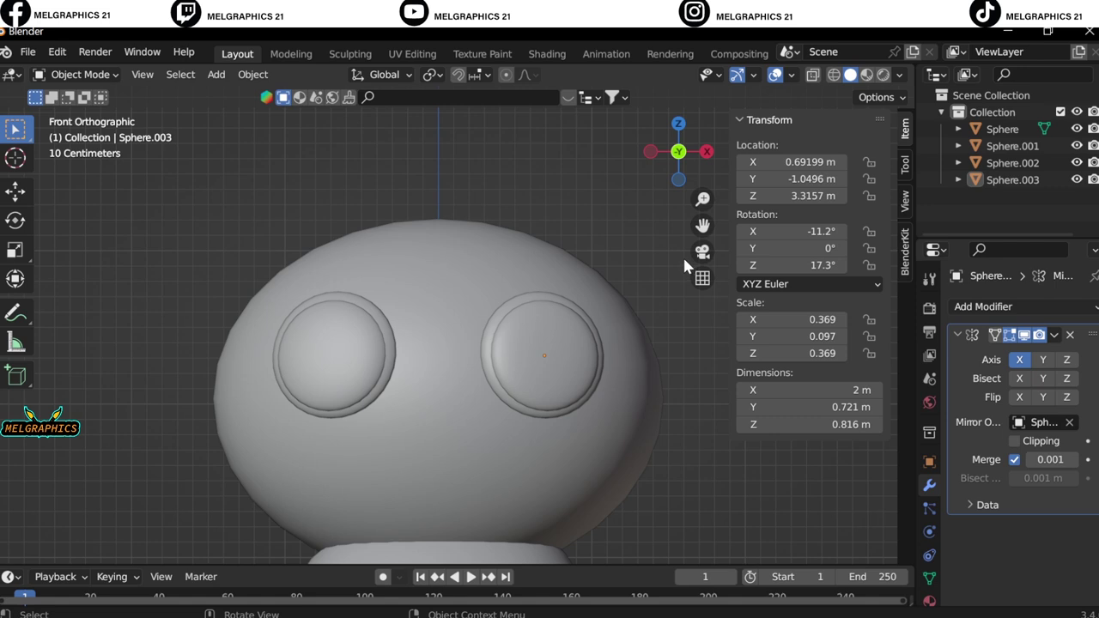
{"action": "key", "text": "shift+a"}
{"action": "left_click", "coordinate": [639, 386]}
{"action": "key", "text": "g"}
{"action": "key", "text": "z"}
{"action": "left_click", "coordinate": [471, 176]}
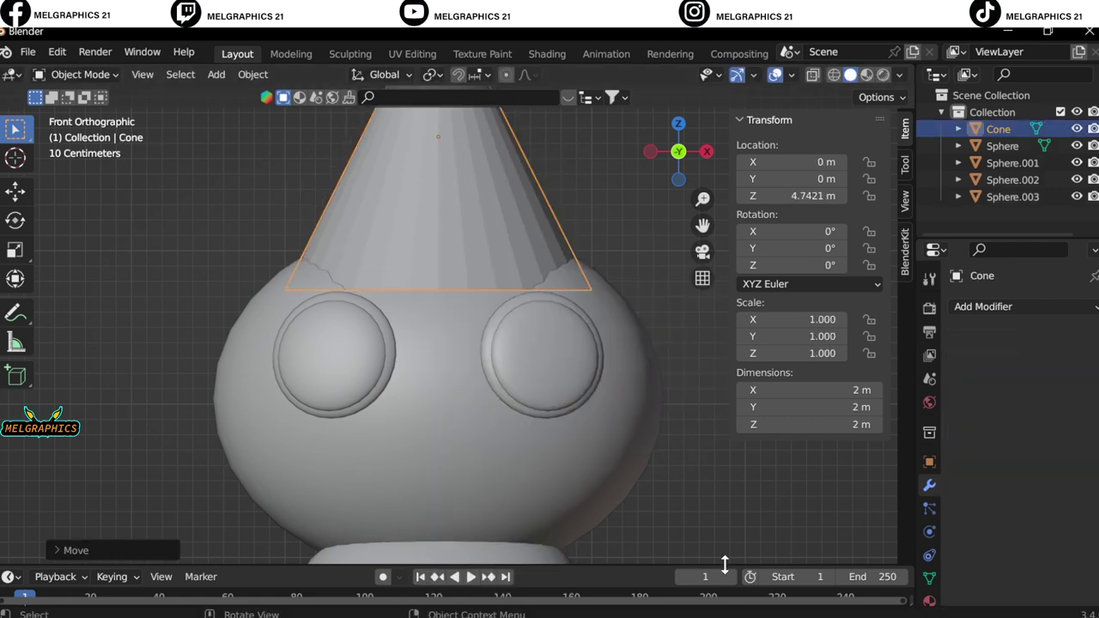
{"action": "key", "text": "s"}
{"action": "left_click", "coordinate": [575, 367]}
{"action": "left_click_drag", "start_coordinate": [702, 225], "coordinate": [799, 364]}
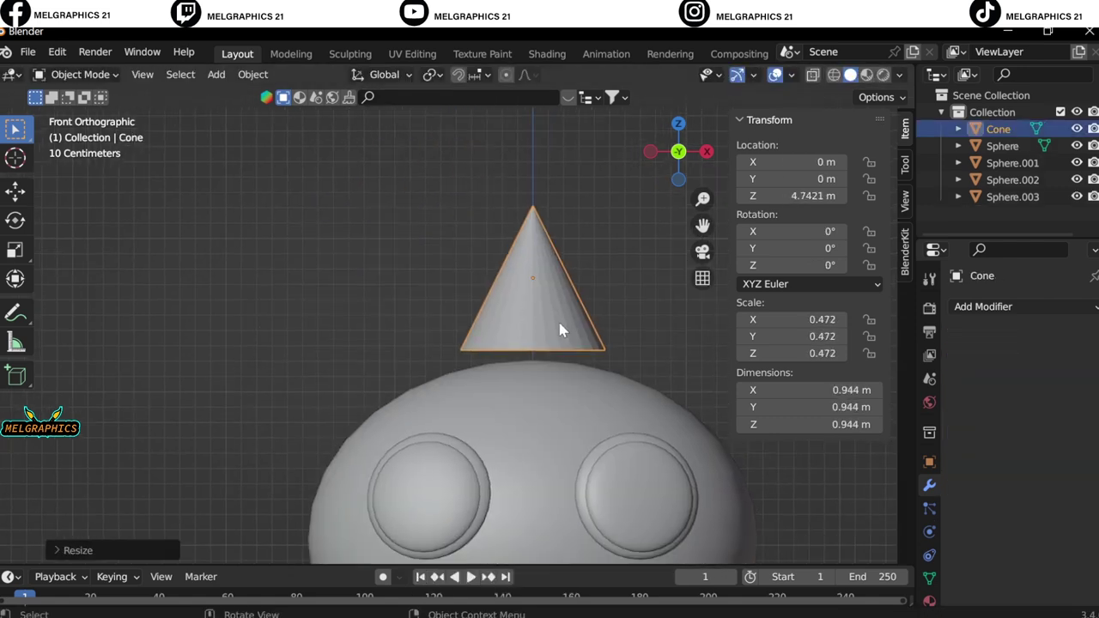
{"action": "key", "text": "KP_3"}
{"action": "key", "text": "s"}
{"action": "key", "text": "y"}
{"action": "left_click", "coordinate": [598, 389]}
{"action": "key", "text": "KP_1"}
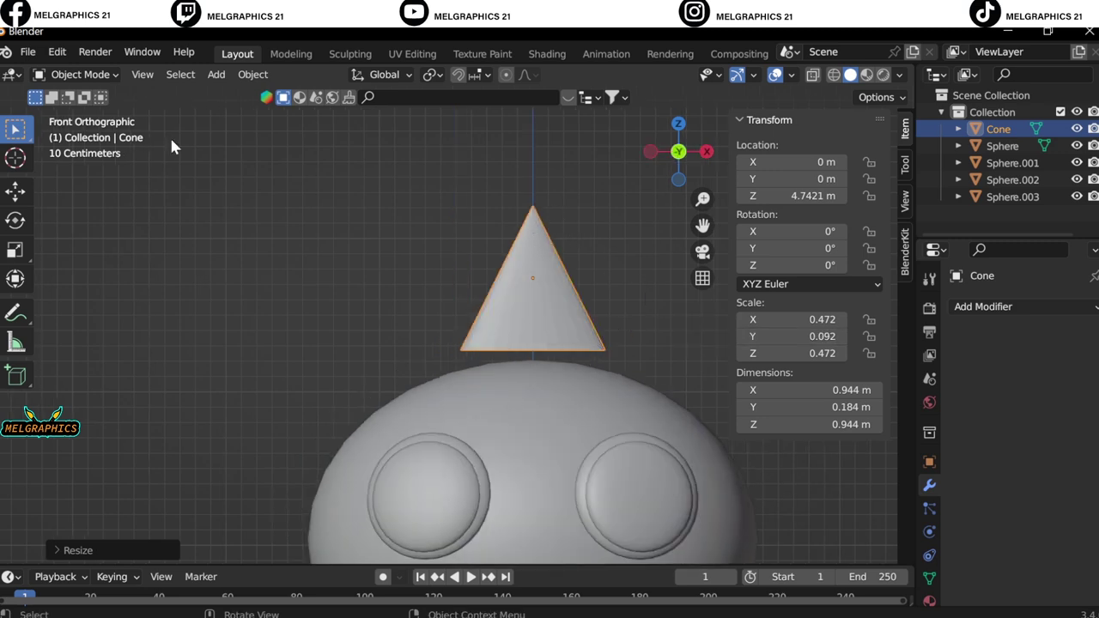
{"action": "left_click", "coordinate": [77, 74]}
{"action": "left_click", "coordinate": [82, 111]}
{"action": "left_click", "coordinate": [77, 74]}
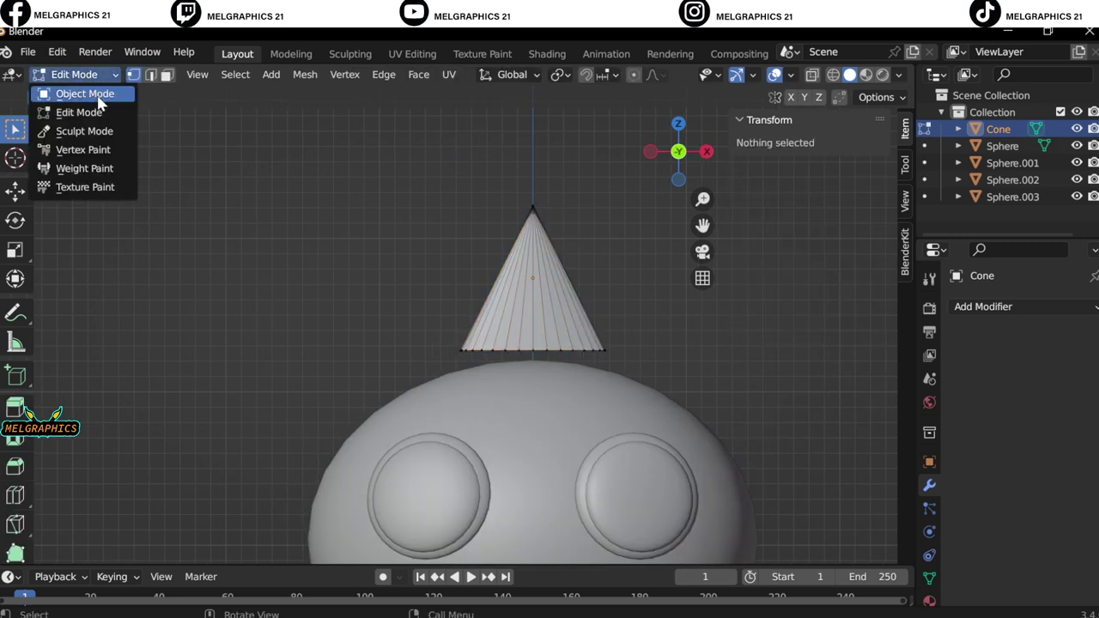
{"action": "left_click", "coordinate": [86, 93]}
{"action": "key", "text": "Delete"}
{"action": "left_click_drag", "start_coordinate": [702, 225], "coordinate": [630, 121]}
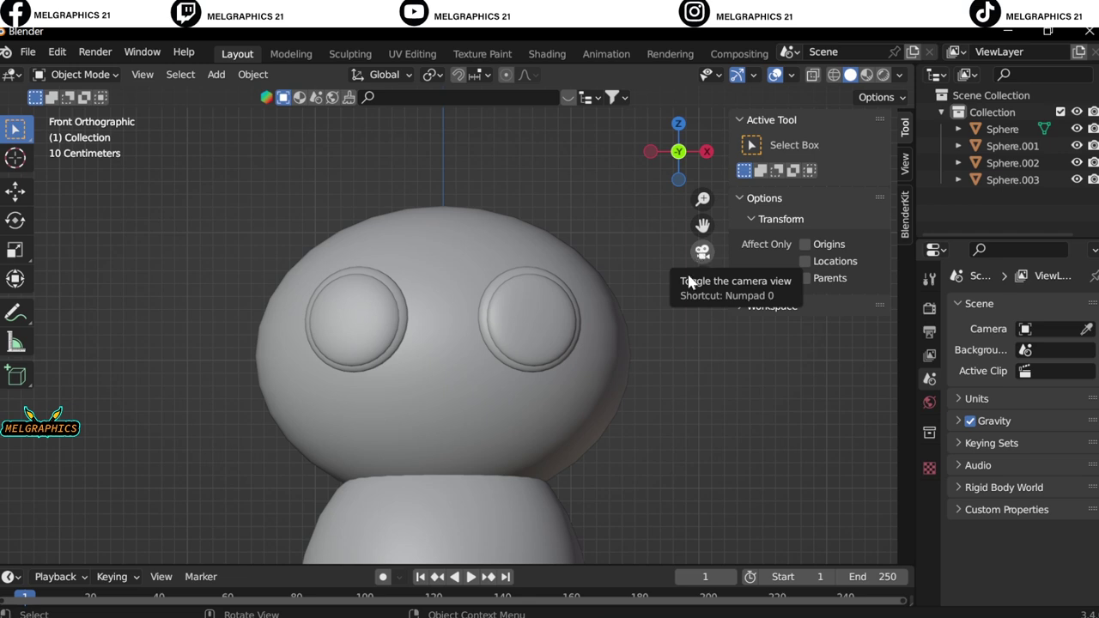
{"action": "key", "text": "shift+a"}
Add a small UV sphere for the nose and place it below the eyes.
{"action": "left_click", "coordinate": [518, 301]}
{"action": "key", "text": "g"}
{"action": "key", "text": "z"}
{"action": "left_click", "coordinate": [518, 271]}
{"action": "key", "text": "s"}
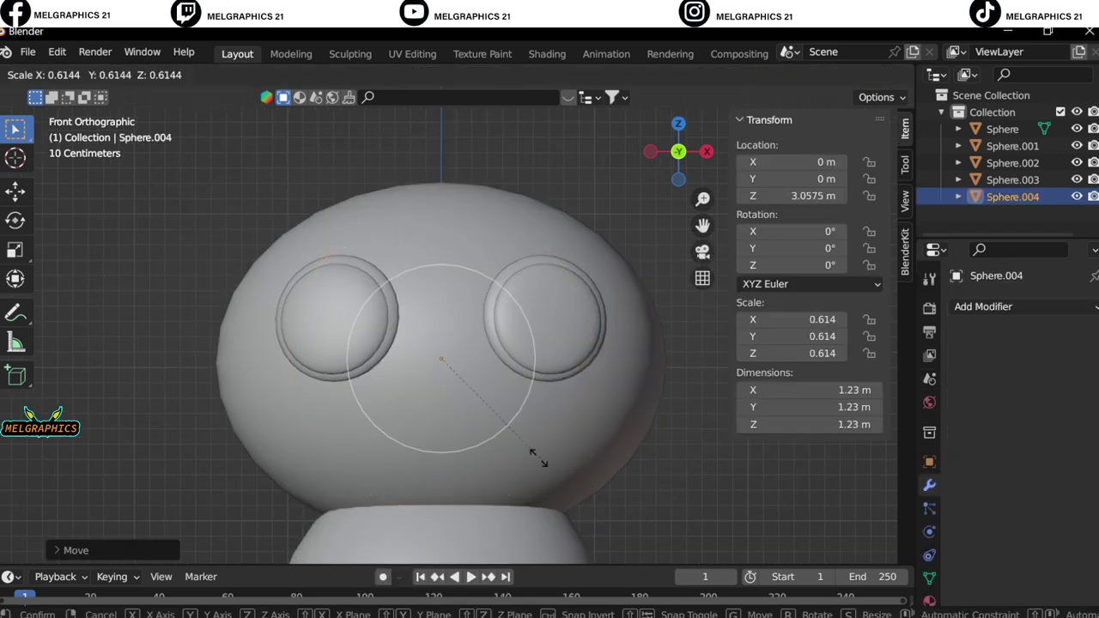
{"action": "left_click", "coordinate": [468, 380]}
{"action": "key", "text": "g"}
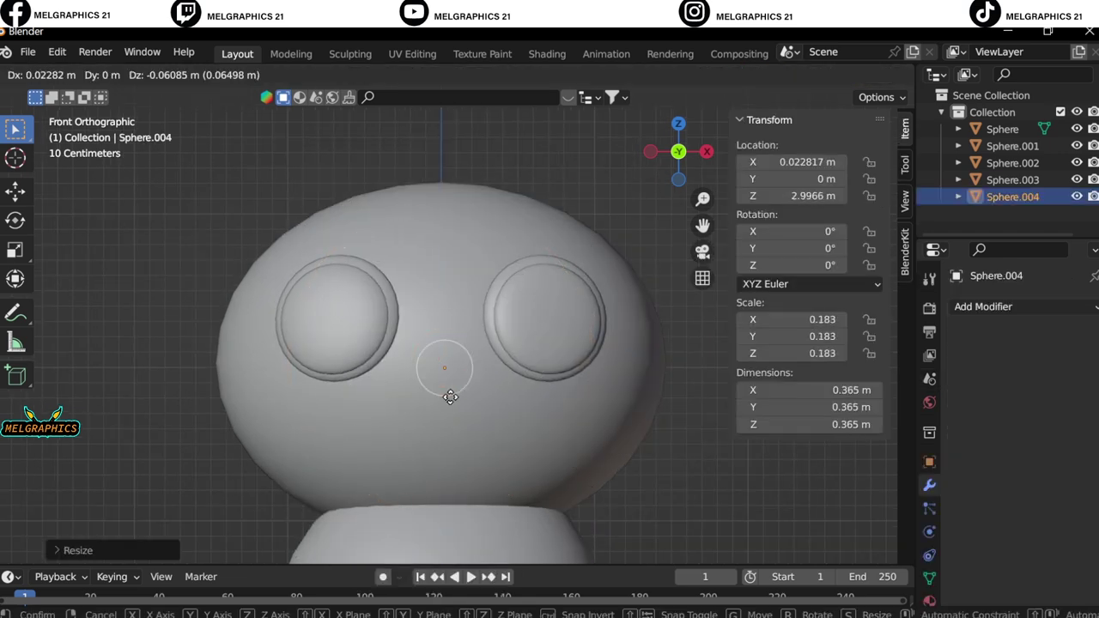
{"action": "key", "text": "z"}
{"action": "left_click", "coordinate": [455, 434]}
Bring the nose forward to the face front and flatten it front to back.
{"action": "key", "text": "KP_3"}
{"action": "key", "text": "g"}
{"action": "key", "text": "y"}
{"action": "left_click", "coordinate": [284, 466]}
{"action": "key", "text": "KP_1"}
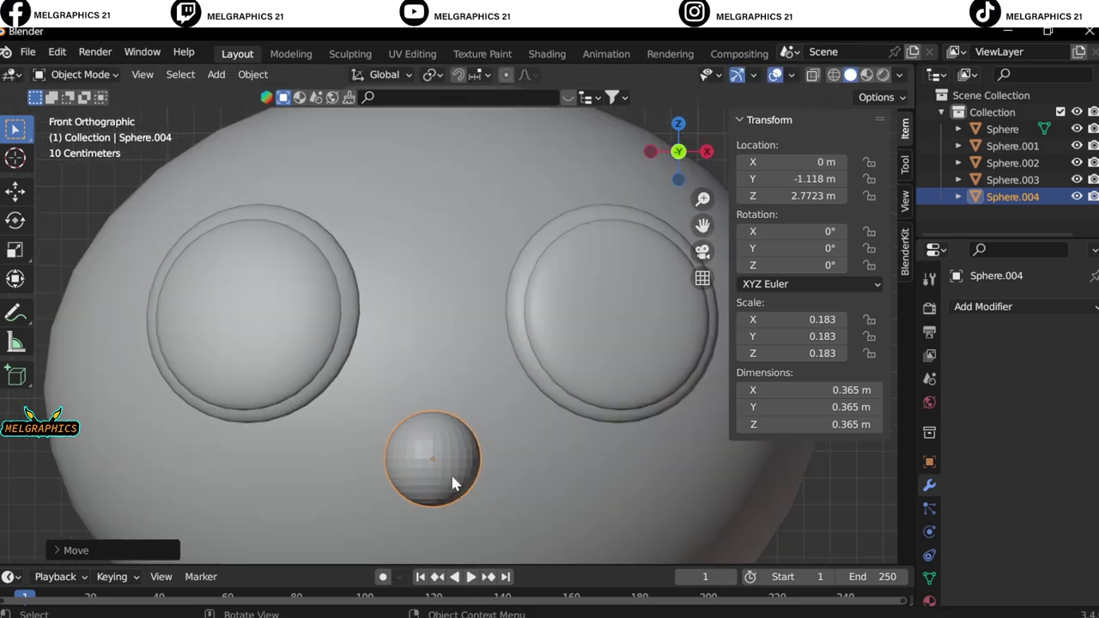
{"action": "key", "text": "KP_3"}
{"action": "left_click_drag", "start_coordinate": [807, 335], "coordinate": [772, 336]}
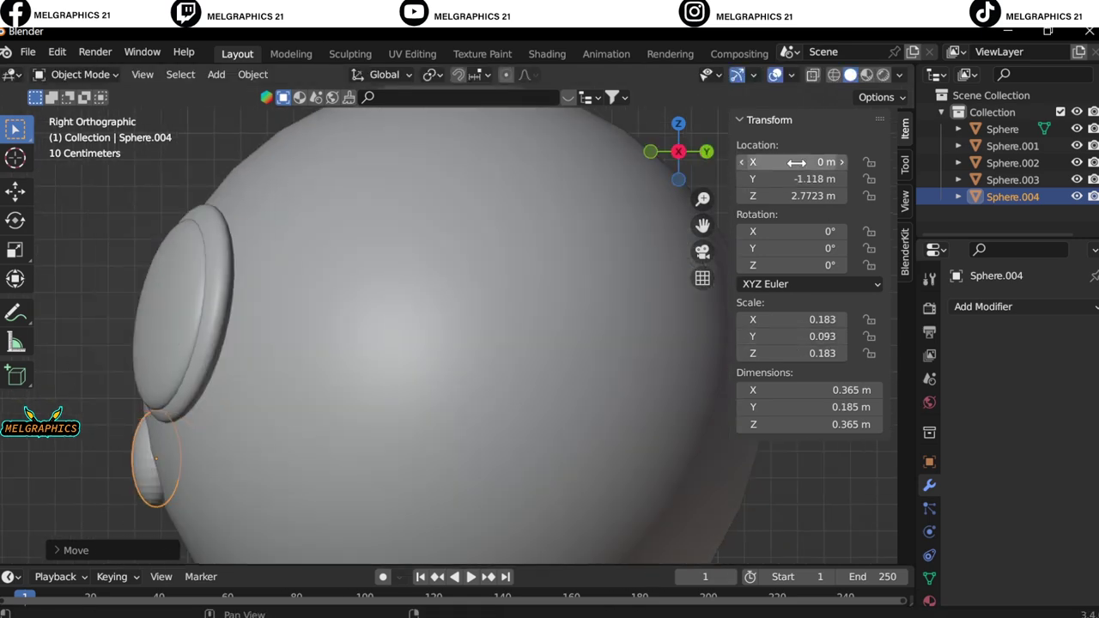
{"action": "left_click_drag", "start_coordinate": [807, 231], "coordinate": [798, 231]}
{"action": "key", "text": "KP_1"}
In Sculpt Mode, pull the nose into a triangle tapering downward, then return to Object Mode.
{"action": "left_click_drag", "start_coordinate": [714, 226], "coordinate": [703, 120]}
{"action": "left_click", "coordinate": [80, 74]}
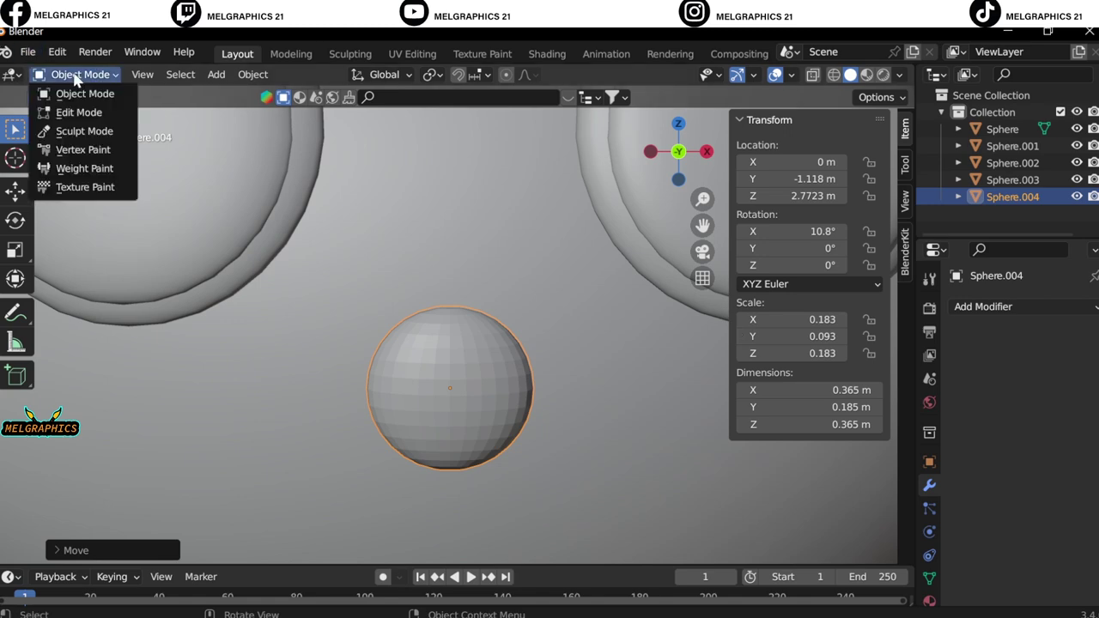
{"action": "left_click", "coordinate": [82, 125]}
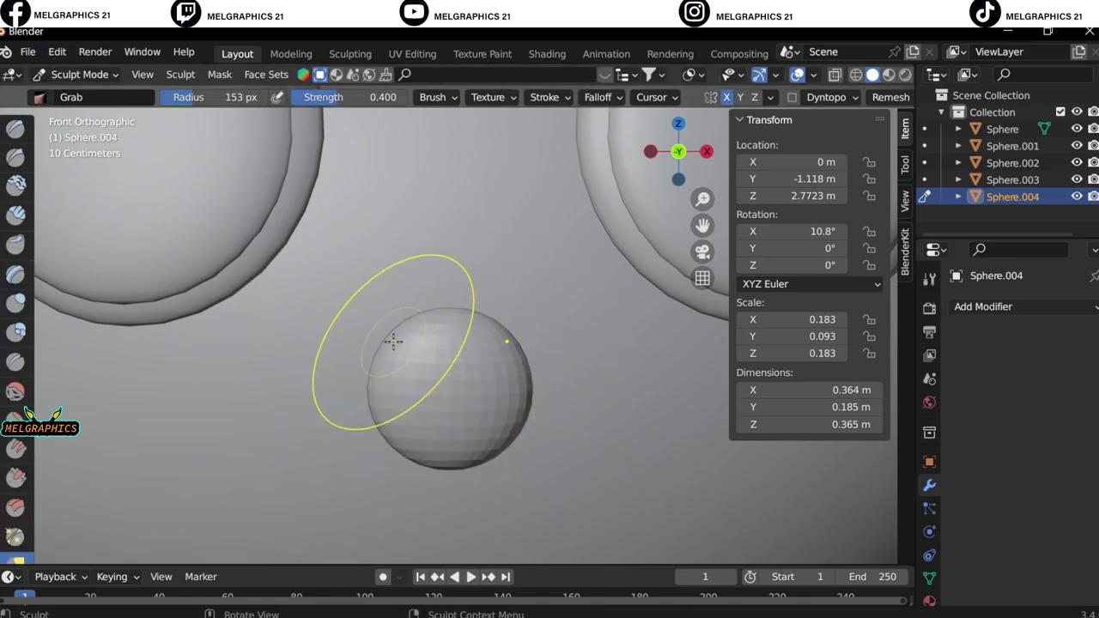
{"action": "left_click_drag", "start_coordinate": [392, 341], "coordinate": [284, 297]}
{"action": "left_click_drag", "start_coordinate": [447, 463], "coordinate": [421, 509]}
{"action": "scroll", "coordinate": [421, 510], "scroll_direction": "down", "scroll_amount": 4}
{"action": "left_click_drag", "start_coordinate": [418, 398], "coordinate": [460, 311]}
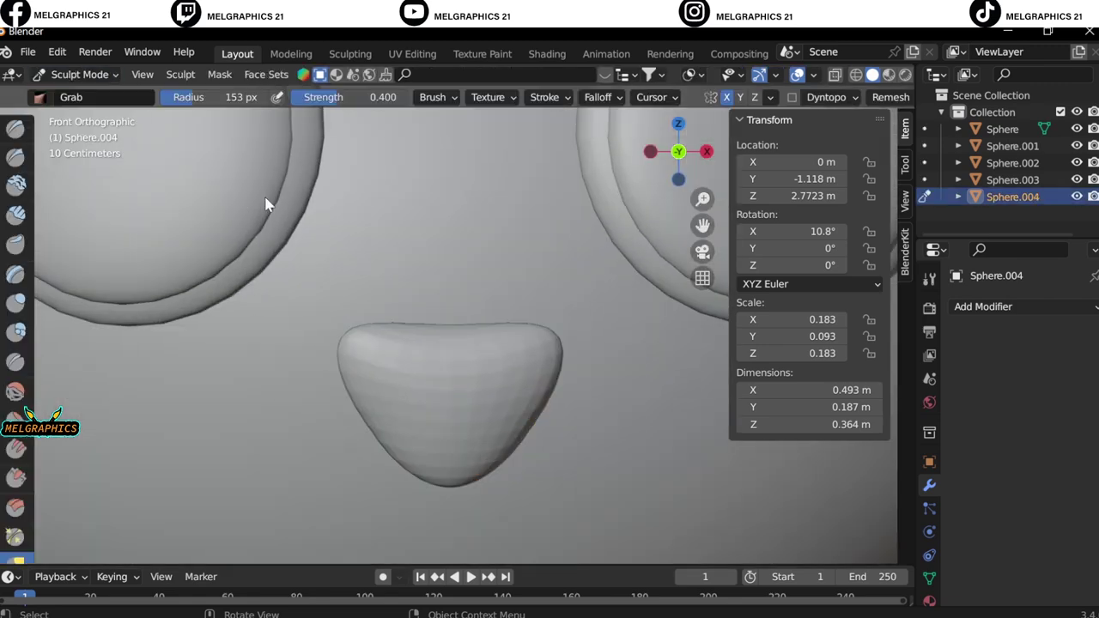
{"action": "left_click", "coordinate": [77, 73]}
{"action": "left_click", "coordinate": [74, 95]}
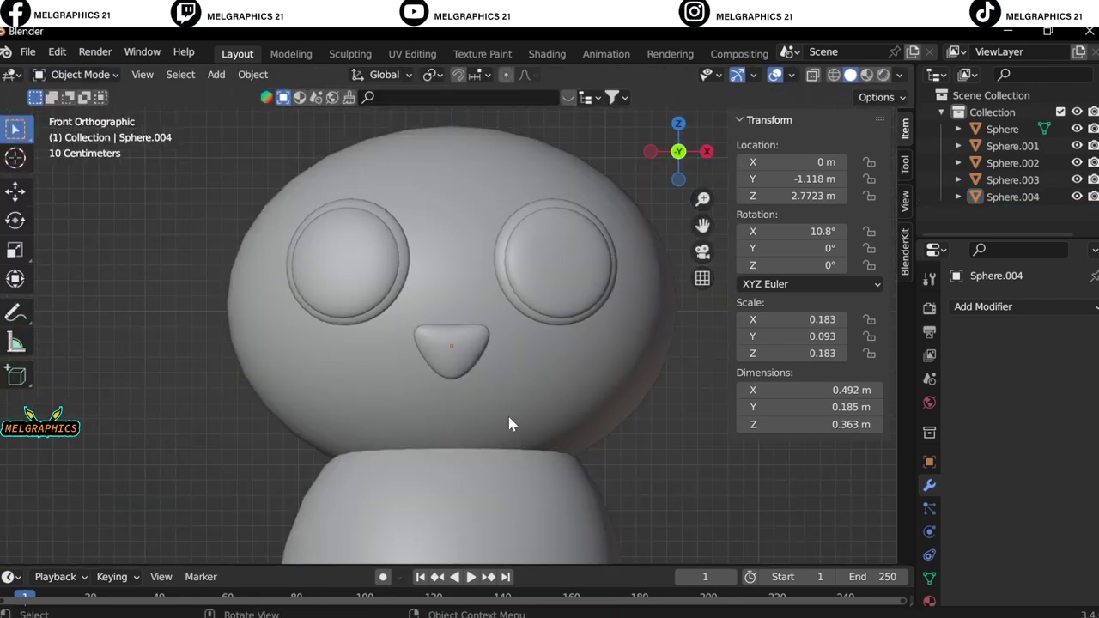
{"action": "left_click", "coordinate": [455, 410]}
{"action": "scroll", "coordinate": [455, 410], "scroll_direction": "up", "scroll_amount": 2}
{"action": "left_click", "coordinate": [78, 74]}
{"action": "left_click", "coordinate": [75, 133]}
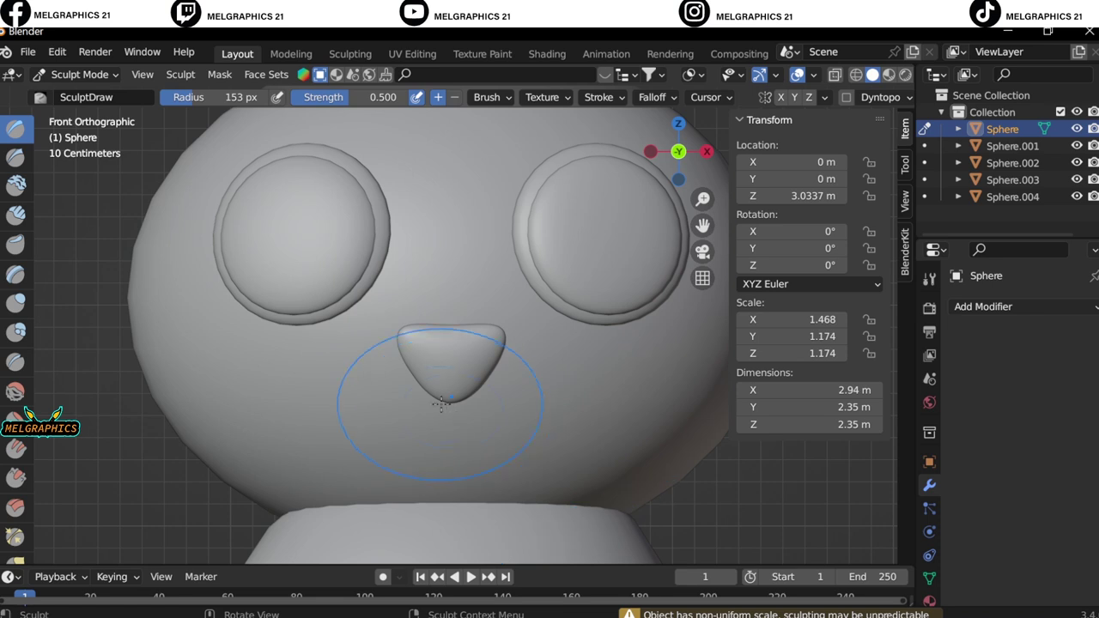
{"action": "left_click", "coordinate": [77, 74]}
{"action": "left_click", "coordinate": [64, 34]}
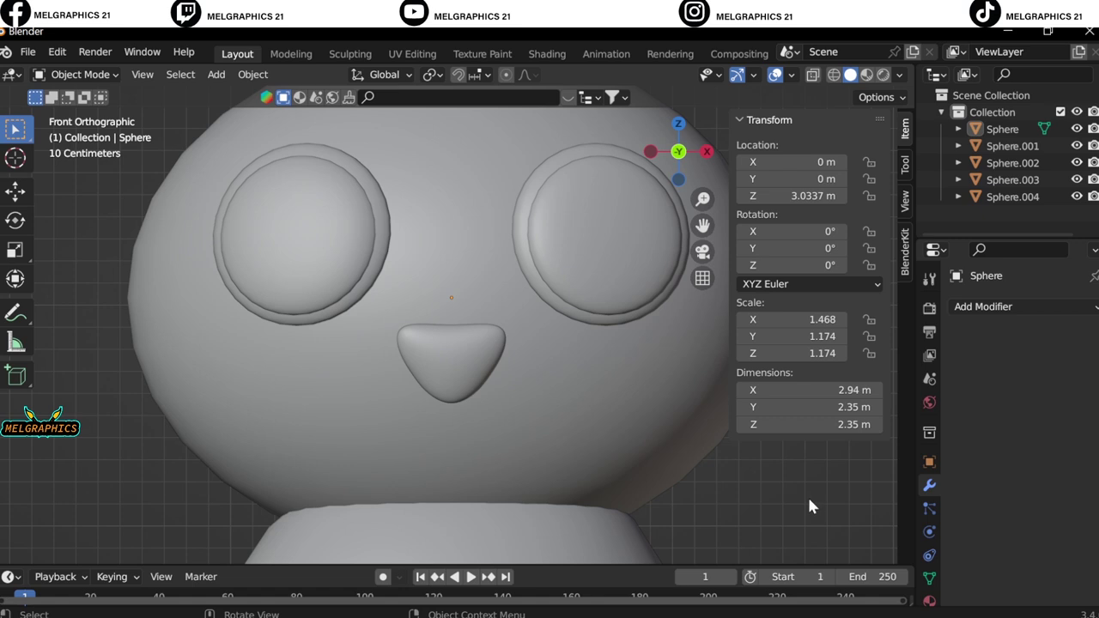
{"action": "scroll", "coordinate": [807, 497], "scroll_direction": "down", "scroll_amount": 3}
Add a new UV sphere to the scene.
{"action": "scroll", "coordinate": [429, 241], "scroll_direction": "up", "scroll_amount": 3, "text": "shift"}
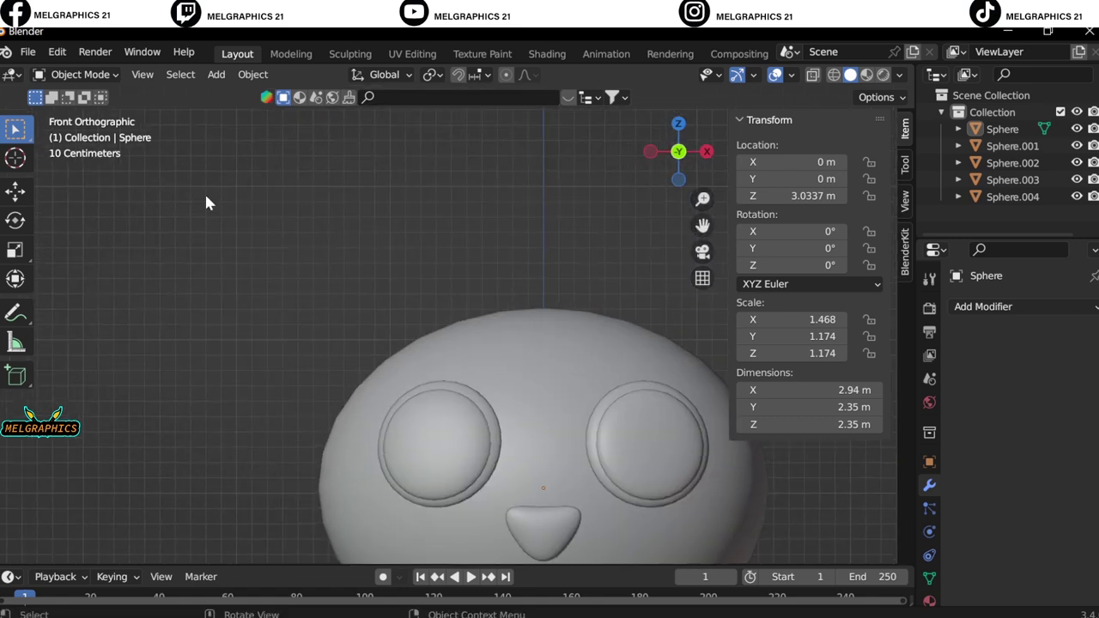
{"action": "key", "text": "shift+a"}
{"action": "left_click", "coordinate": [563, 332]}
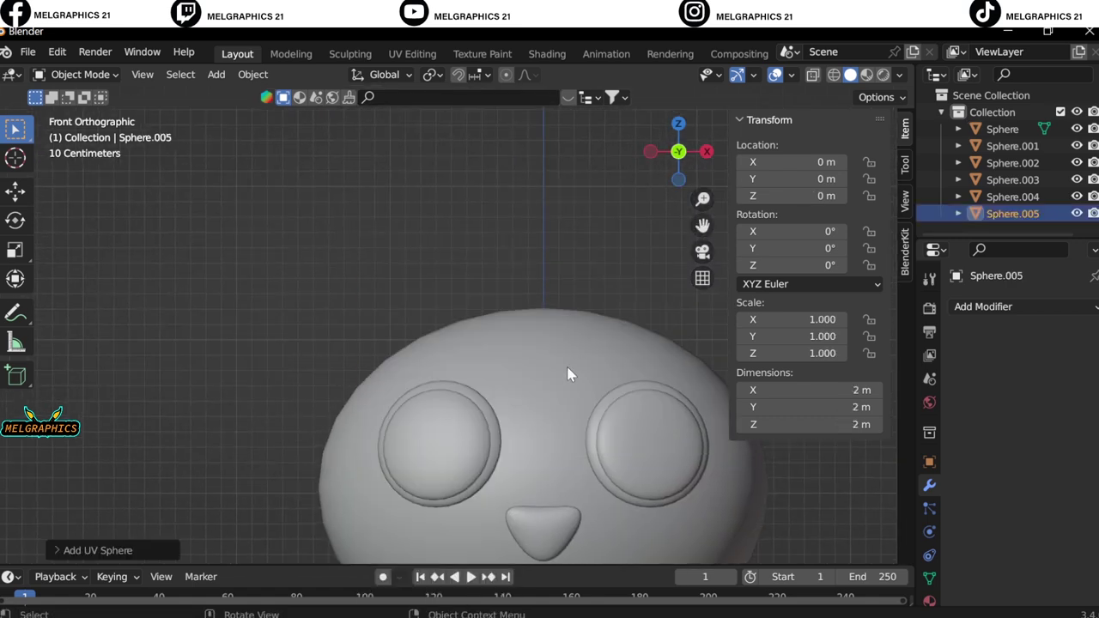
{"action": "scroll", "coordinate": [523, 472], "scroll_direction": "down", "scroll_amount": 5}
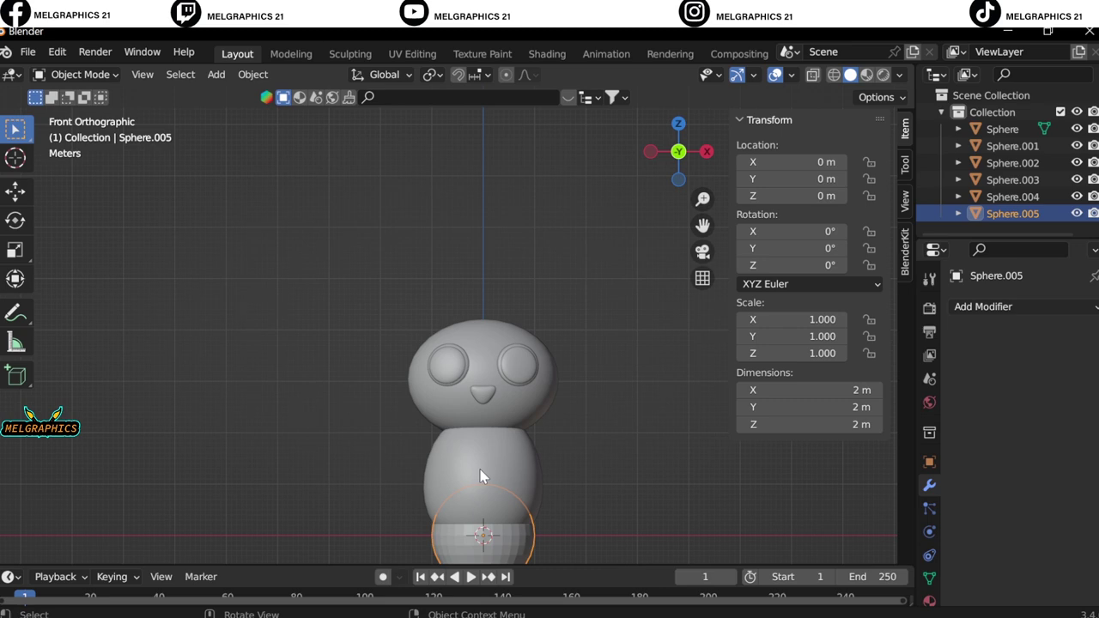
Scale the new sphere to 0.389 and place it on the head's upper left as an ear.
{"action": "key", "text": "g"}
{"action": "left_click", "coordinate": [430, 249]}
{"action": "key", "text": "s"}
{"action": "left_click", "coordinate": [447, 284]}
{"action": "scroll", "coordinate": [676, 249], "scroll_direction": "up", "scroll_amount": 3}
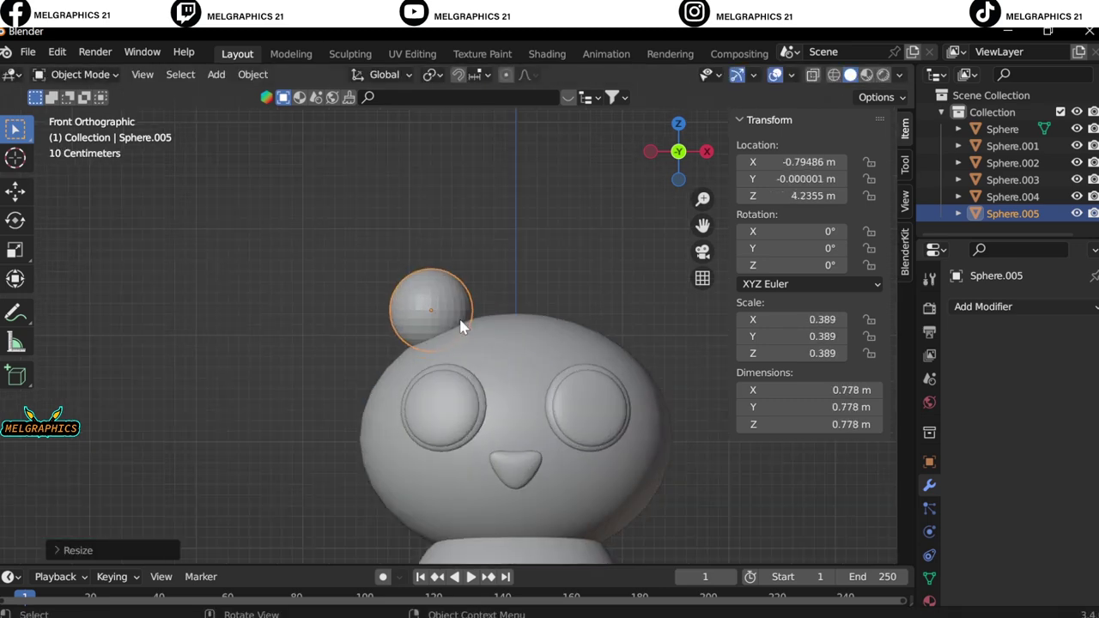
{"action": "scroll", "coordinate": [676, 248], "scroll_direction": "up", "scroll_amount": 2}
{"action": "key", "text": "g"}
{"action": "left_click", "coordinate": [473, 356]}
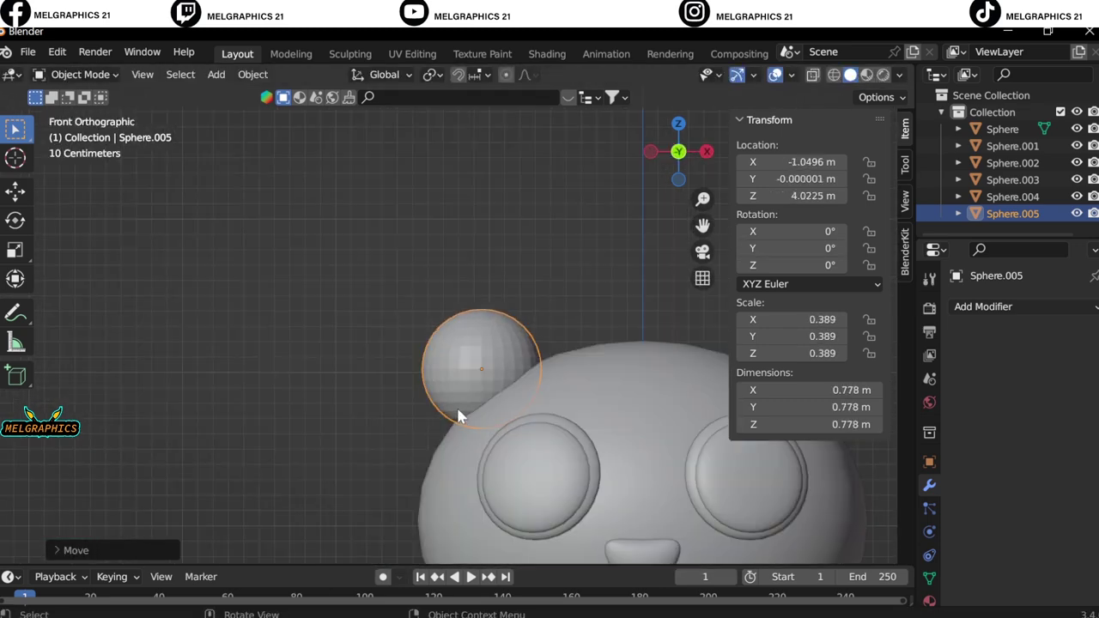
{"action": "key", "text": "ctrl+Tab"}
{"action": "key", "text": "ctrl+Tab"}
{"action": "right_click", "coordinate": [344, 341]}
Smooth-shade the ear sphere, enter Sculpt Mode, and size a Grab brush.
{"action": "left_click", "coordinate": [344, 280]}
{"action": "left_click", "coordinate": [79, 74]}
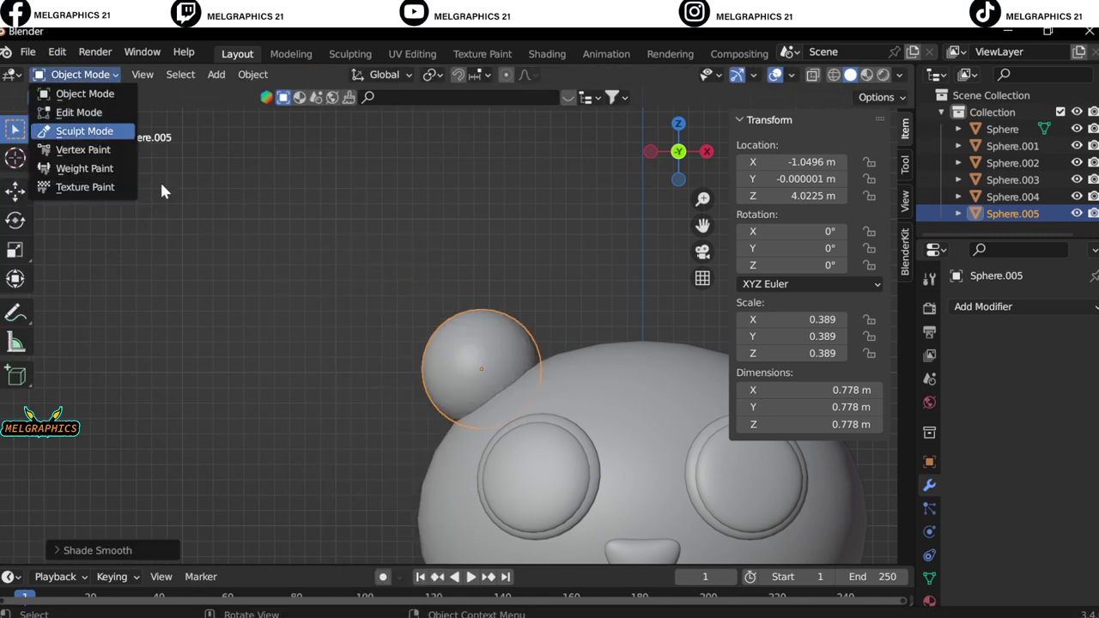
{"action": "left_click", "coordinate": [85, 120]}
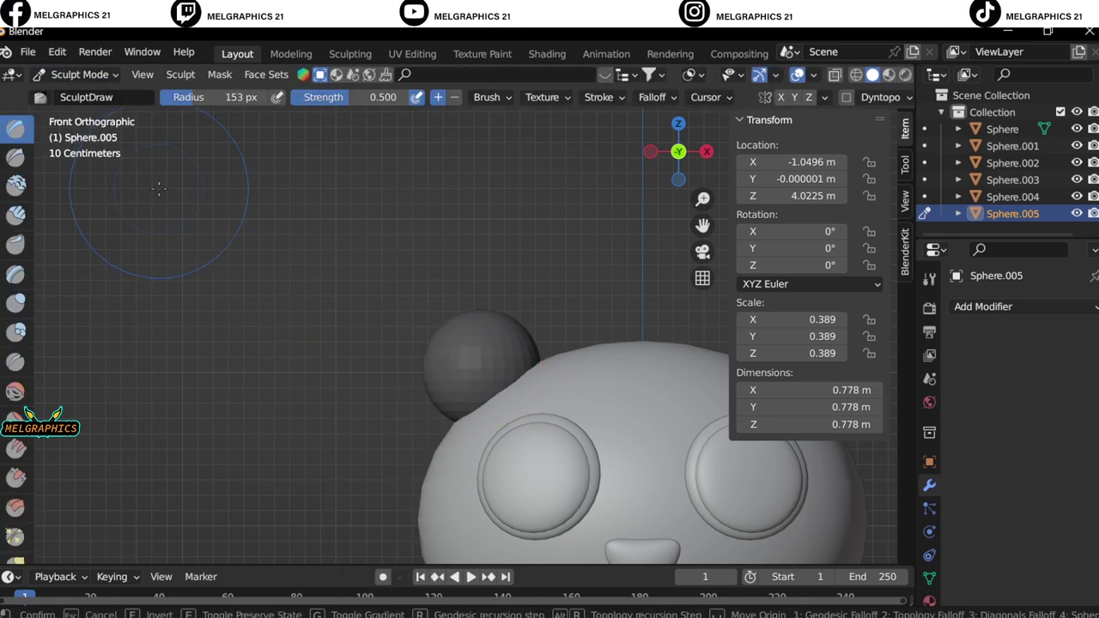
{"action": "left_click", "coordinate": [16, 536]}
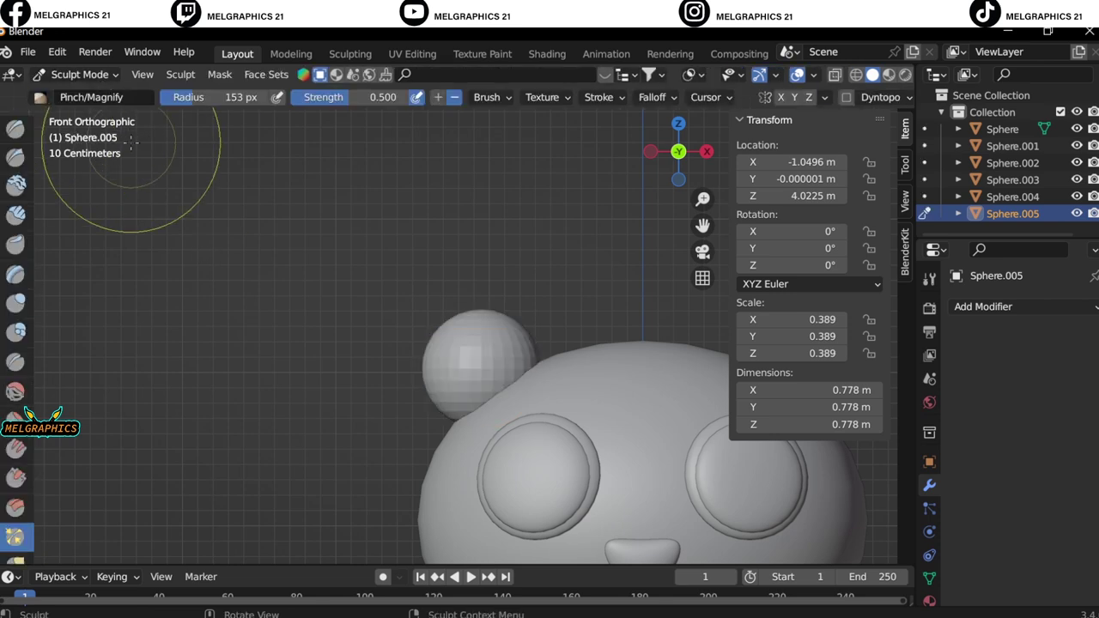
{"action": "key", "text": "f"}
{"action": "left_click_drag", "start_coordinate": [466, 368], "coordinate": [453, 393]}
Pull the sphere upward into a pointed, slightly curved ear tip.
{"action": "scroll", "coordinate": [619, 294], "scroll_direction": "up", "scroll_amount": 2}
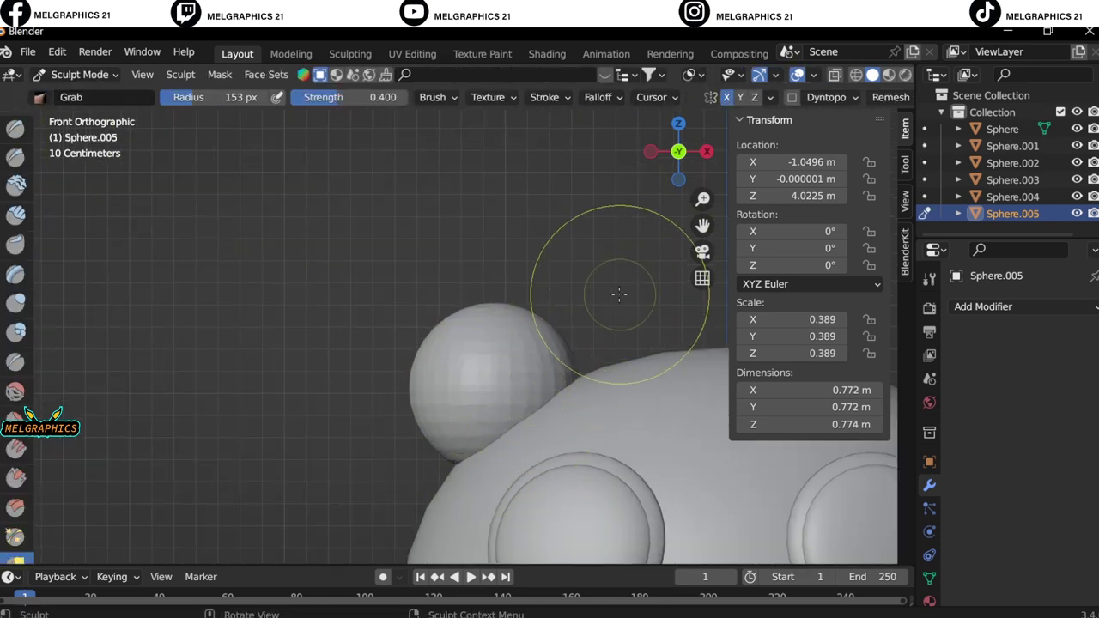
{"action": "left_click_drag", "start_coordinate": [446, 451], "coordinate": [434, 485]}
{"action": "middle_click_drag", "start_coordinate": [433, 485], "coordinate": [481, 404]}
{"action": "key", "text": "f"}
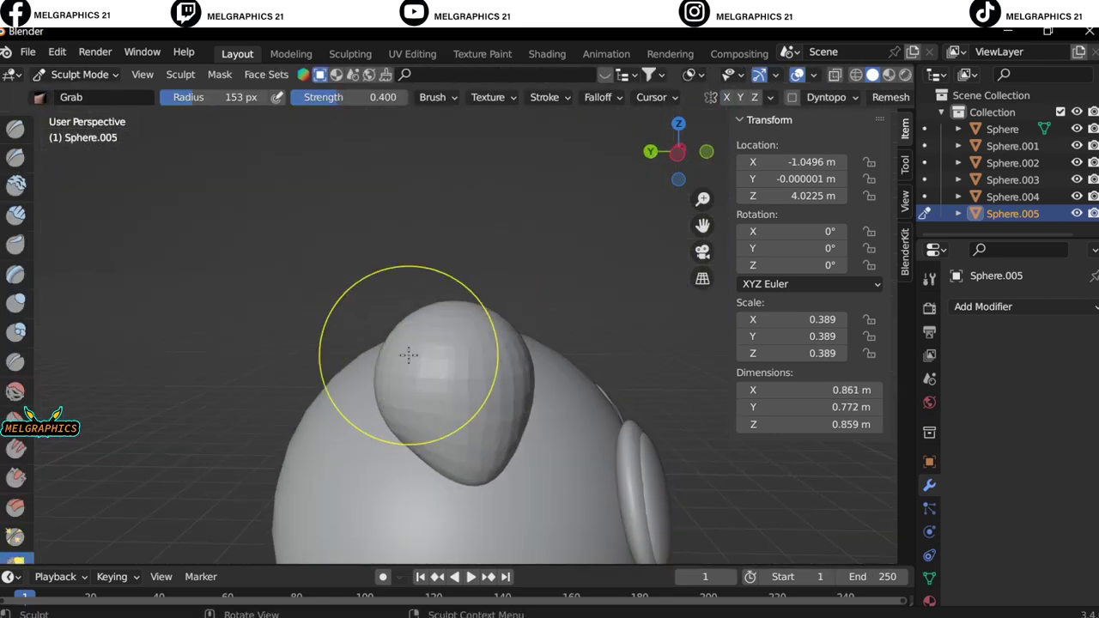
{"action": "left_click", "coordinate": [413, 326]}
{"action": "key", "text": "KP_3"}
{"action": "key", "text": "KP_1"}
{"action": "scroll", "coordinate": [527, 258], "scroll_direction": "up", "scroll_amount": 3}
{"action": "left_click_drag", "start_coordinate": [515, 283], "coordinate": [392, 405]}
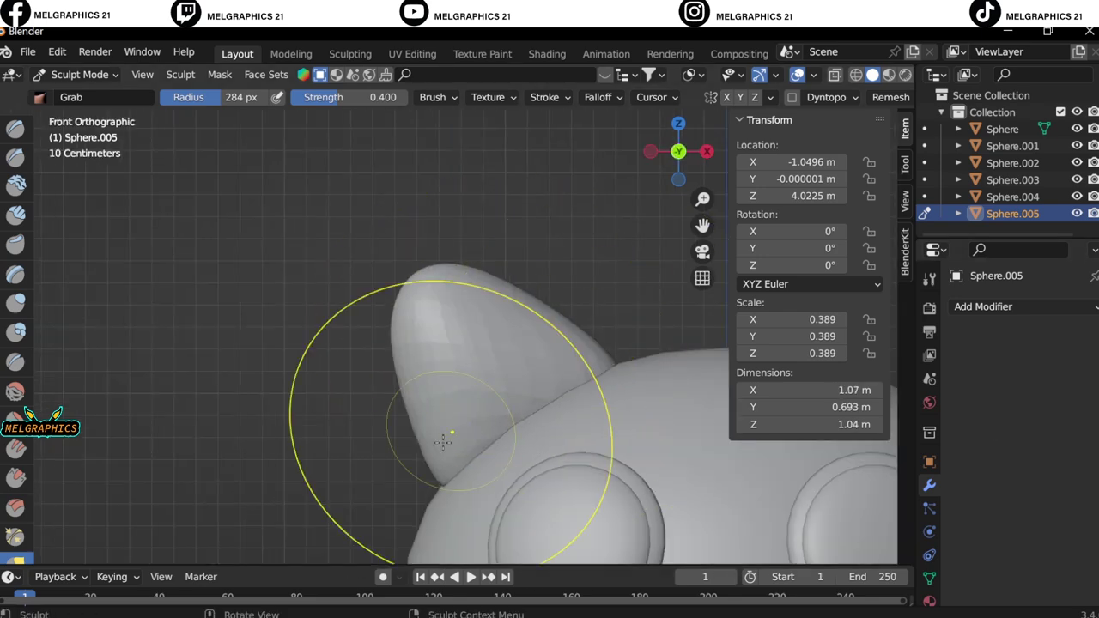
{"action": "middle_click_drag", "start_coordinate": [393, 405], "coordinate": [497, 268]}
{"action": "left_click_drag", "start_coordinate": [497, 268], "coordinate": [486, 373]}
With a smaller brush, thin the ear and refine its outline from the sides.
{"action": "key", "text": "f"}
{"action": "left_click", "coordinate": [507, 306]}
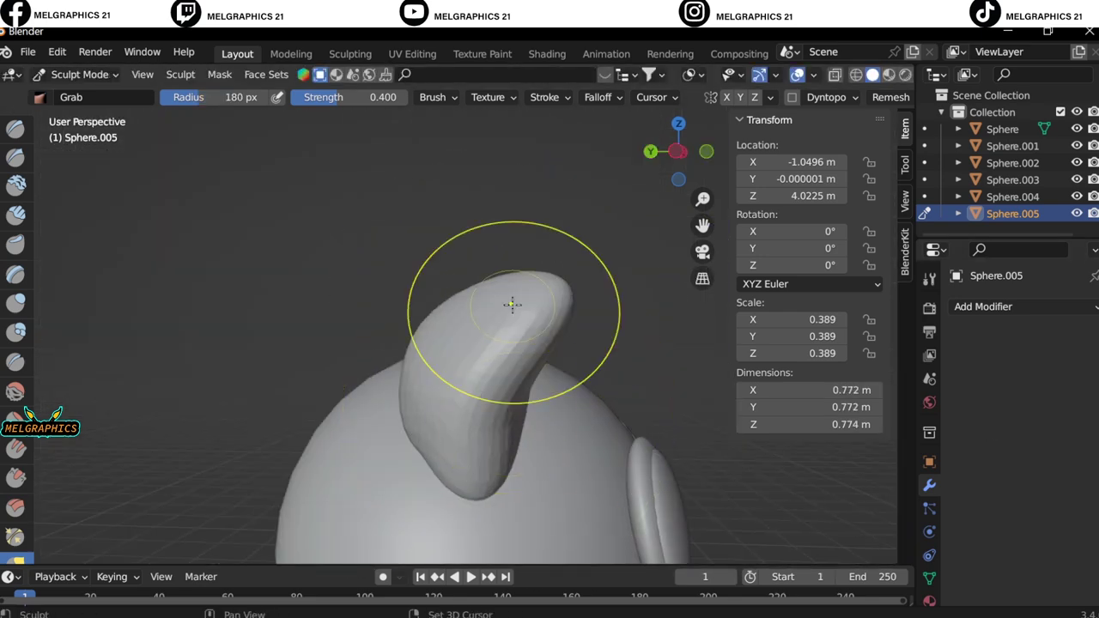
{"action": "middle_click_drag", "start_coordinate": [603, 425], "coordinate": [466, 385]}
{"action": "left_click_drag", "start_coordinate": [466, 386], "coordinate": [613, 385]}
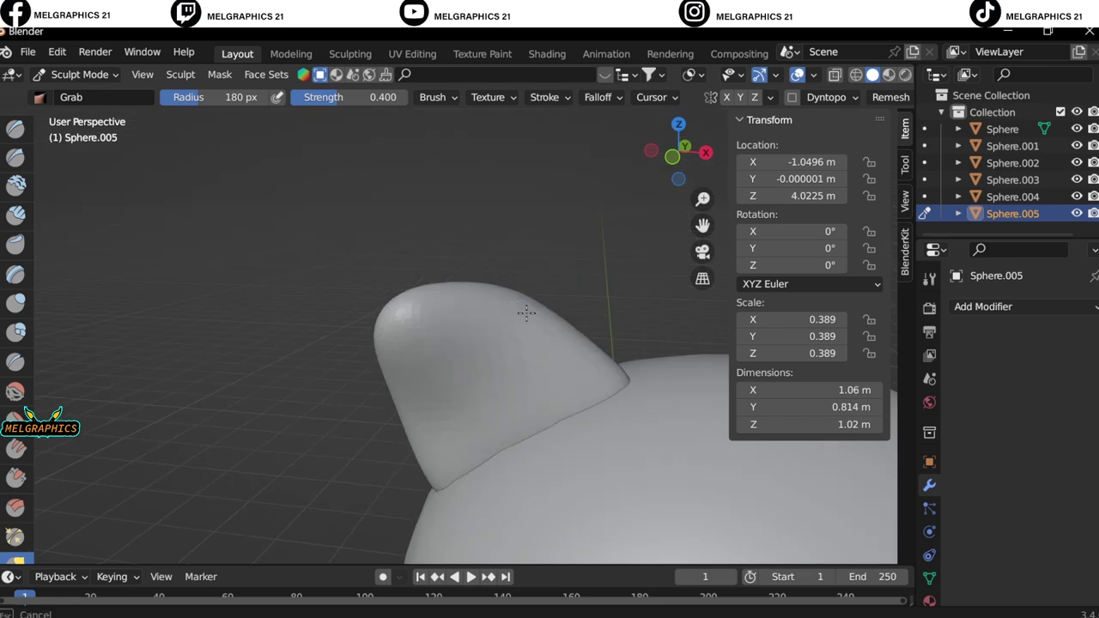
{"action": "mouse_move", "coordinate": [613, 385]}
{"action": "middle_mouse_down"}
{"action": "mouse_move", "coordinate": [701, 470]}
{"action": "mouse_move", "coordinate": [523, 246]}
{"action": "middle_mouse_up"}
{"action": "mouse_move", "coordinate": [523, 245]}
{"action": "left_mouse_down"}
{"action": "mouse_move", "coordinate": [508, 306]}
{"action": "mouse_move", "coordinate": [515, 385]}
{"action": "left_mouse_up"}
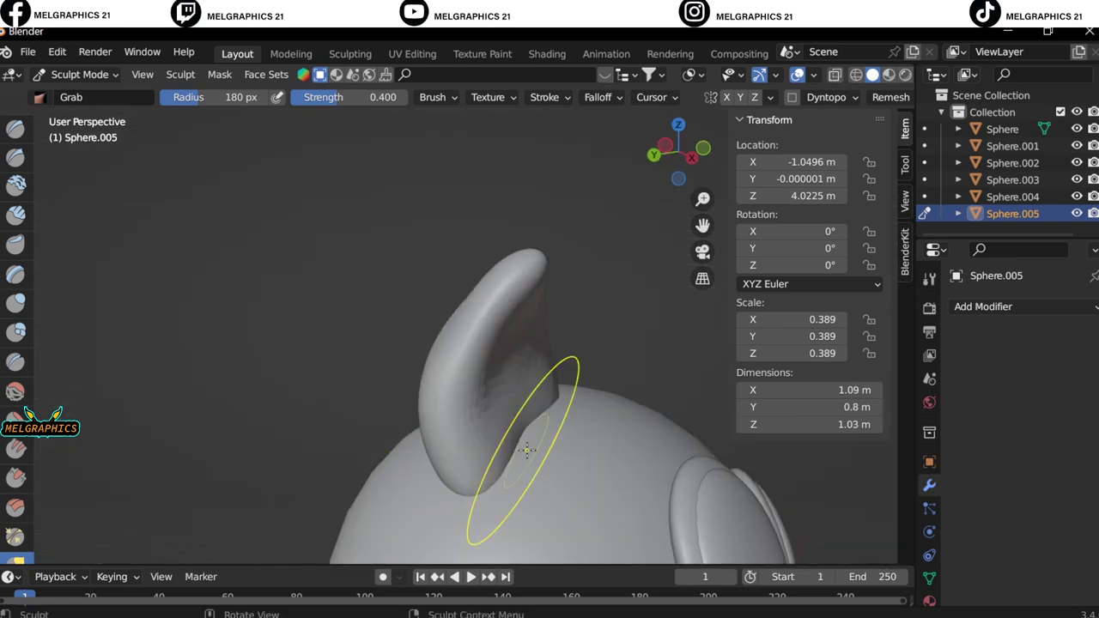
{"action": "middle_click_drag", "start_coordinate": [515, 386], "coordinate": [534, 491]}
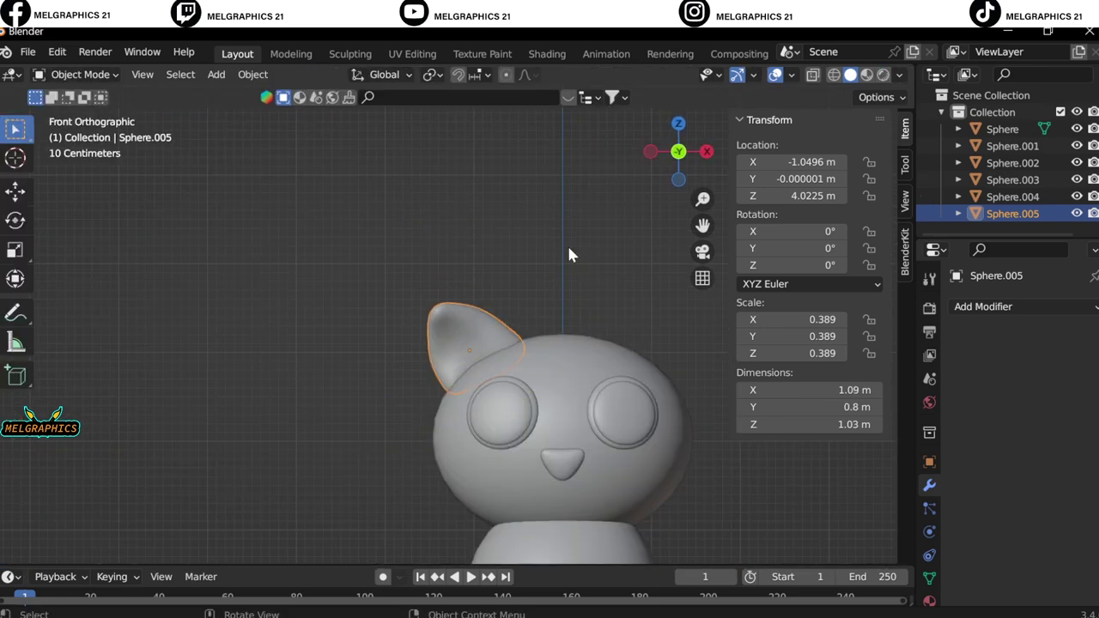
Add a Mirror modifier so the ear appears on both sides of the head.
{"action": "left_click", "coordinate": [741, 503]}
{"action": "left_click", "coordinate": [1054, 335]}
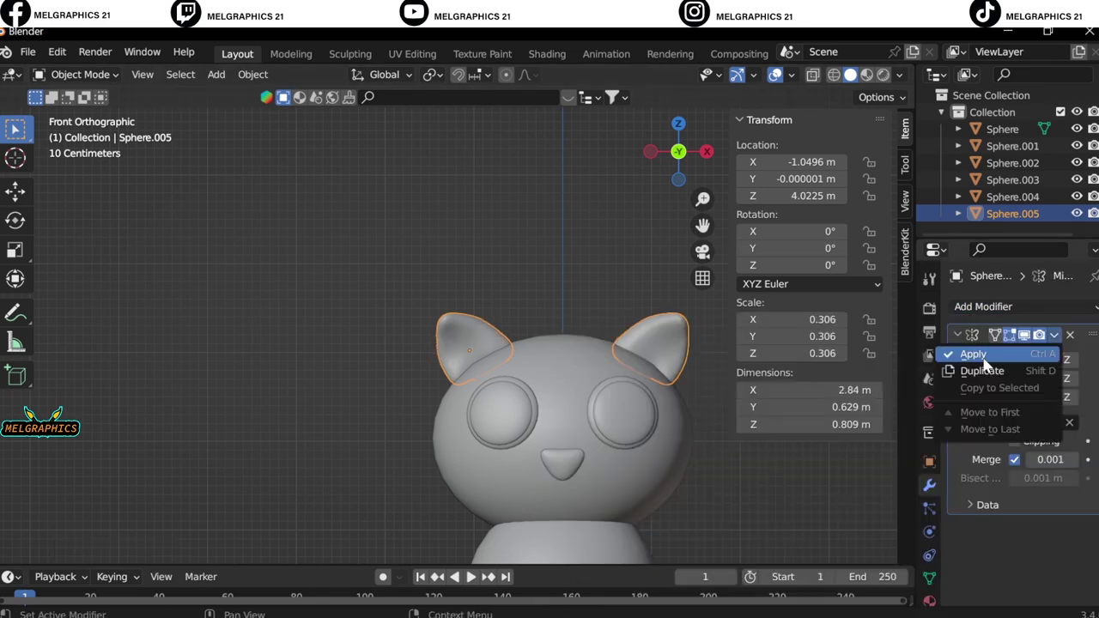
{"action": "scroll", "coordinate": [672, 260], "scroll_direction": "up", "scroll_amount": 3}
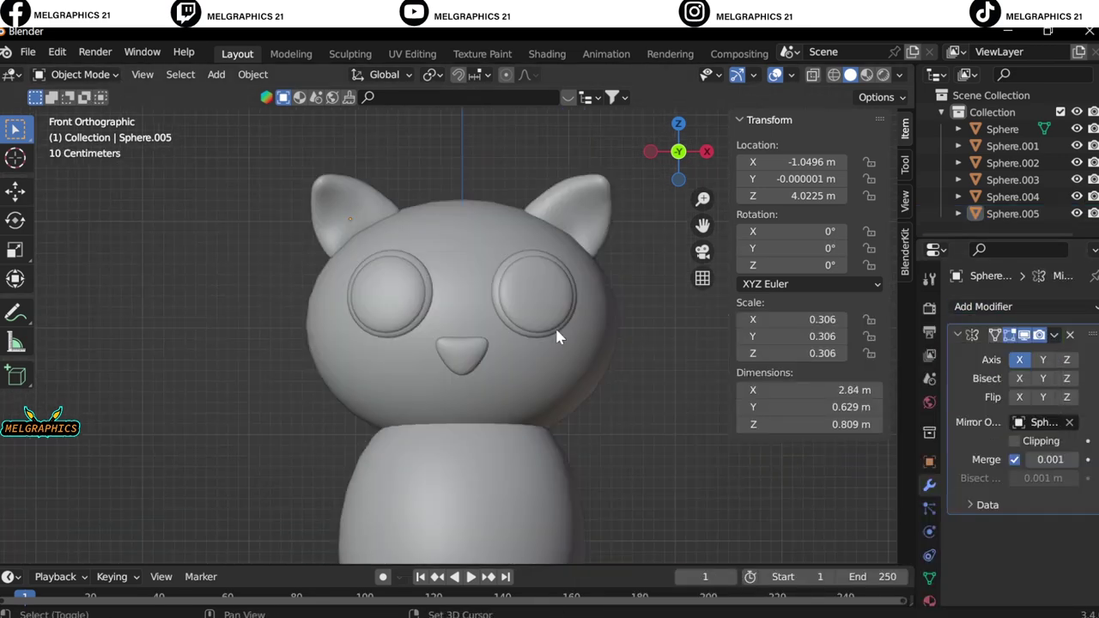
{"action": "key", "text": "shift+s"}
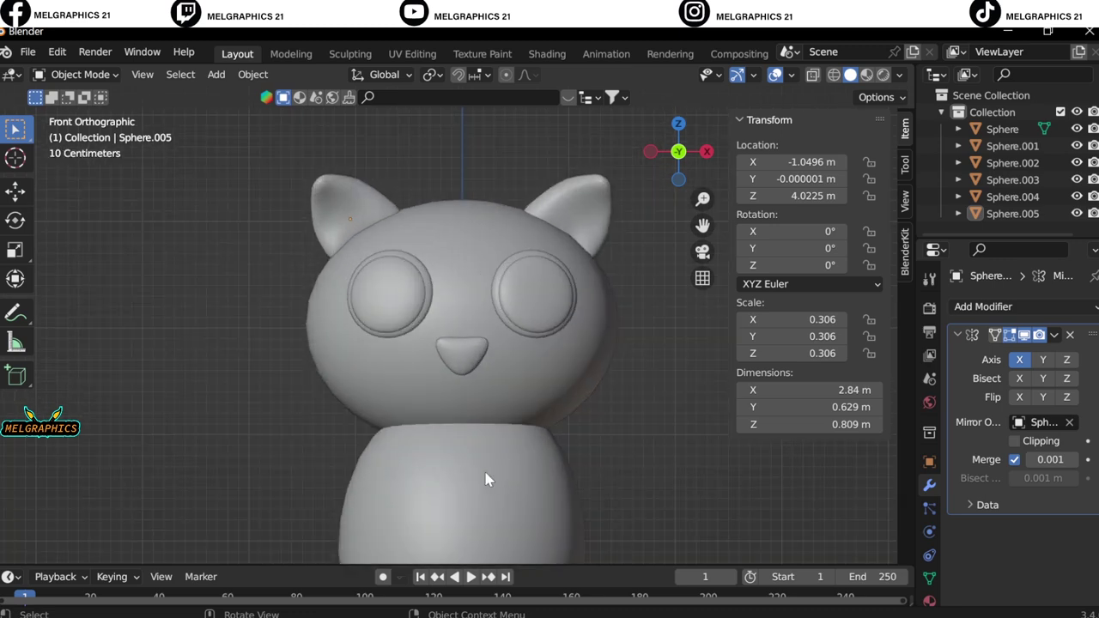
{"action": "scroll", "coordinate": [488, 467], "scroll_direction": "down", "scroll_amount": 3}
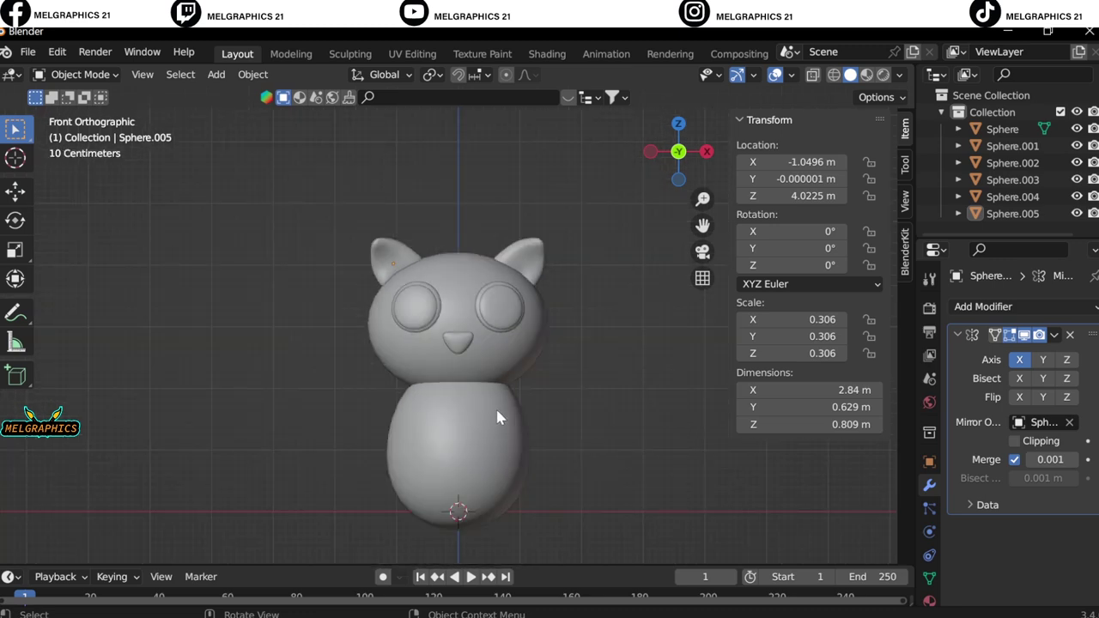
{"action": "key", "text": "shift+a"}
Add a new UV sphere at the 3D cursor, scaled to 0.2.
{"action": "left_click", "coordinate": [369, 218]}
{"action": "type", "text": "s.2"}
{"action": "key", "text": "Return"}
{"action": "left_click", "coordinate": [80, 74]}
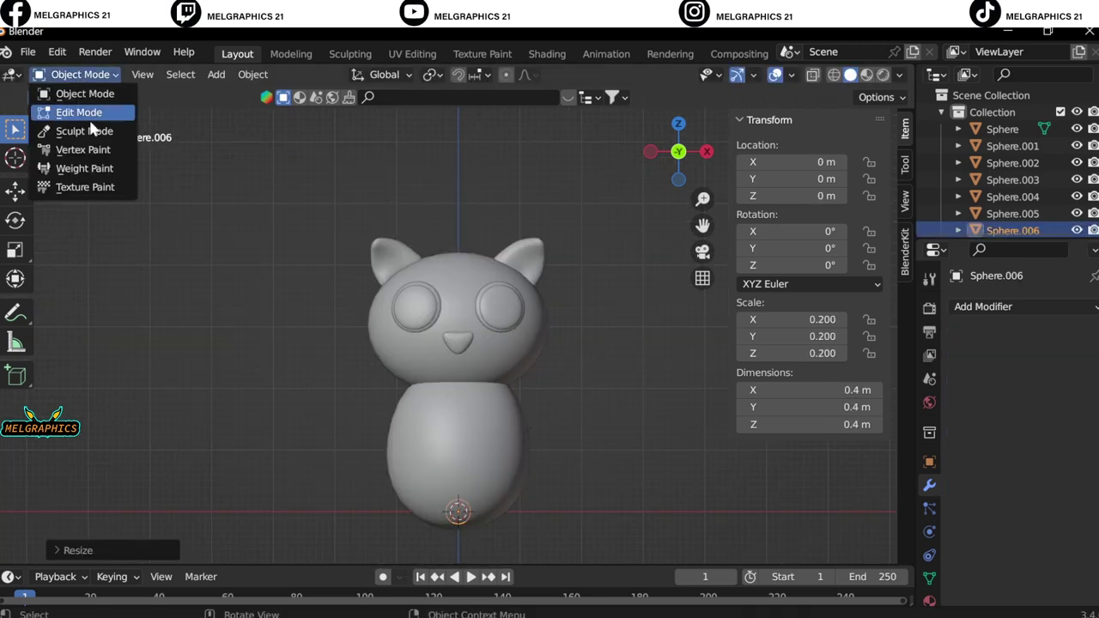
{"action": "left_click", "coordinate": [84, 131]}
{"action": "left_click", "coordinate": [80, 74]}
{"action": "left_click", "coordinate": [84, 93]}
Move the new sphere up along Z and forward along Y to sit below the nose.
{"action": "key", "text": "g"}
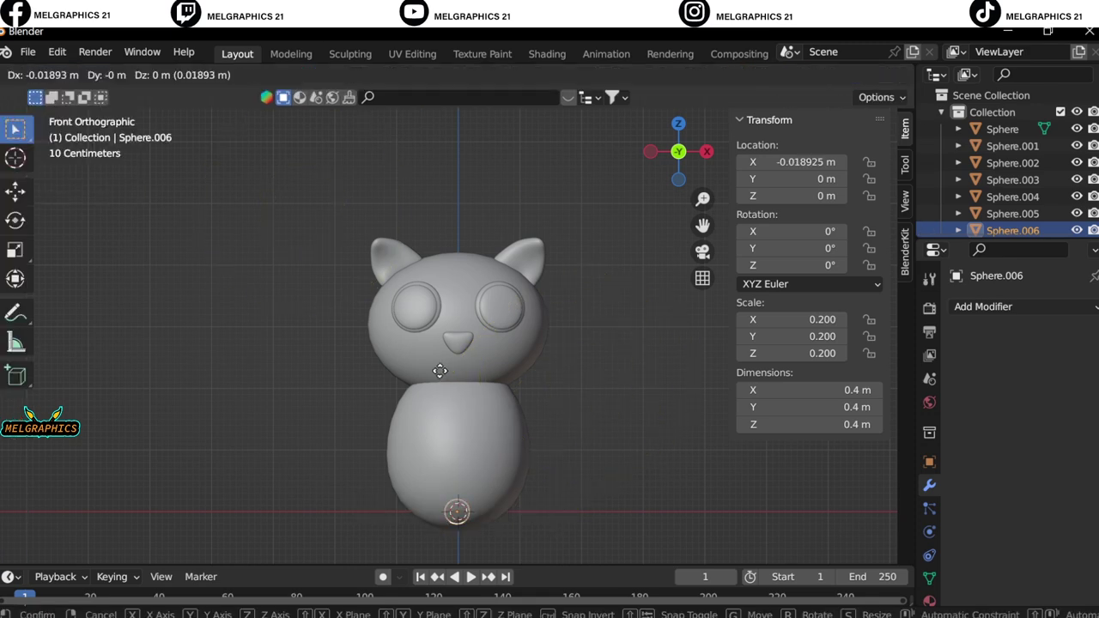
{"action": "key", "text": "z"}
{"action": "left_click", "coordinate": [441, 386]}
{"action": "key", "text": "KP_3"}
{"action": "key", "text": "g"}
{"action": "key", "text": "y"}
{"action": "left_click", "coordinate": [387, 294]}
{"action": "middle_click_drag", "start_coordinate": [481, 355], "coordinate": [625, 353]}
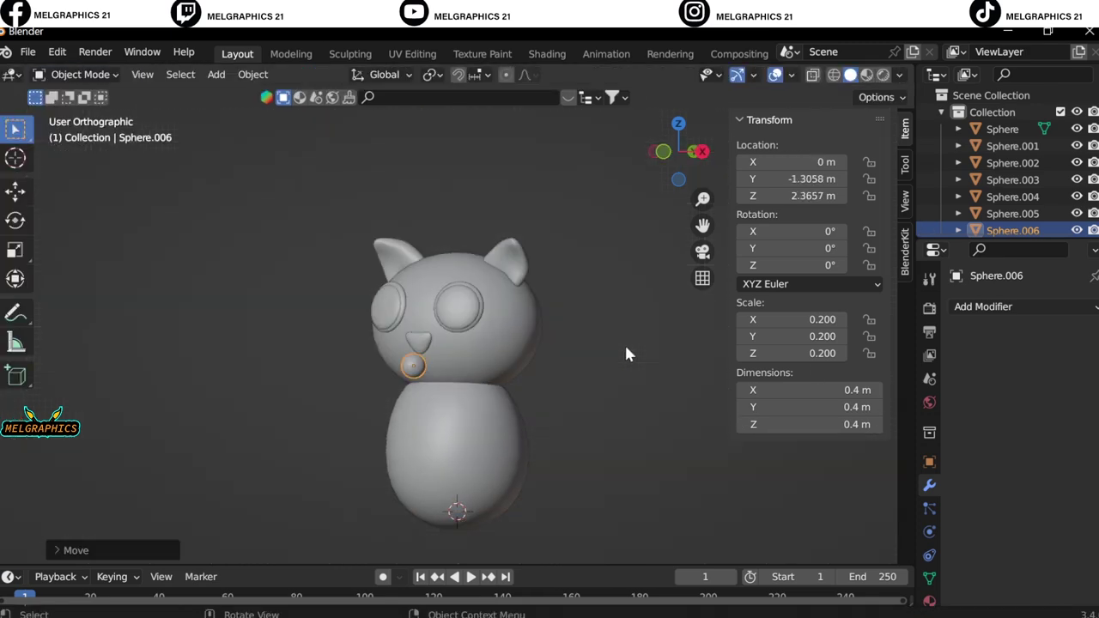
{"action": "key", "text": "KP_1"}
{"action": "scroll", "coordinate": [626, 353], "scroll_direction": "up", "scroll_amount": 5}
Stretch the sphere into a tall, thin sliver and switch it to Sculpt Mode.
{"action": "mouse_move", "coordinate": [815, 353]}
{"action": "left_mouse_down"}
{"action": "mouse_move", "coordinate": [850, 353]}
{"action": "mouse_move", "coordinate": [824, 335]}
{"action": "mouse_move", "coordinate": [781, 335]}
{"action": "mouse_move", "coordinate": [824, 319]}
{"action": "left_mouse_up"}
{"action": "key", "text": "KP_3"}
{"action": "key", "text": "KP_1"}
{"action": "left_click", "coordinate": [79, 74]}
{"action": "left_click", "coordinate": [69, 127]}
{"action": "key", "text": "KP_3"}
Sculpt the sliver shorter and taper it to a narrow point beneath the nose.
{"action": "left_click_drag", "start_coordinate": [197, 481], "coordinate": [483, 461]}
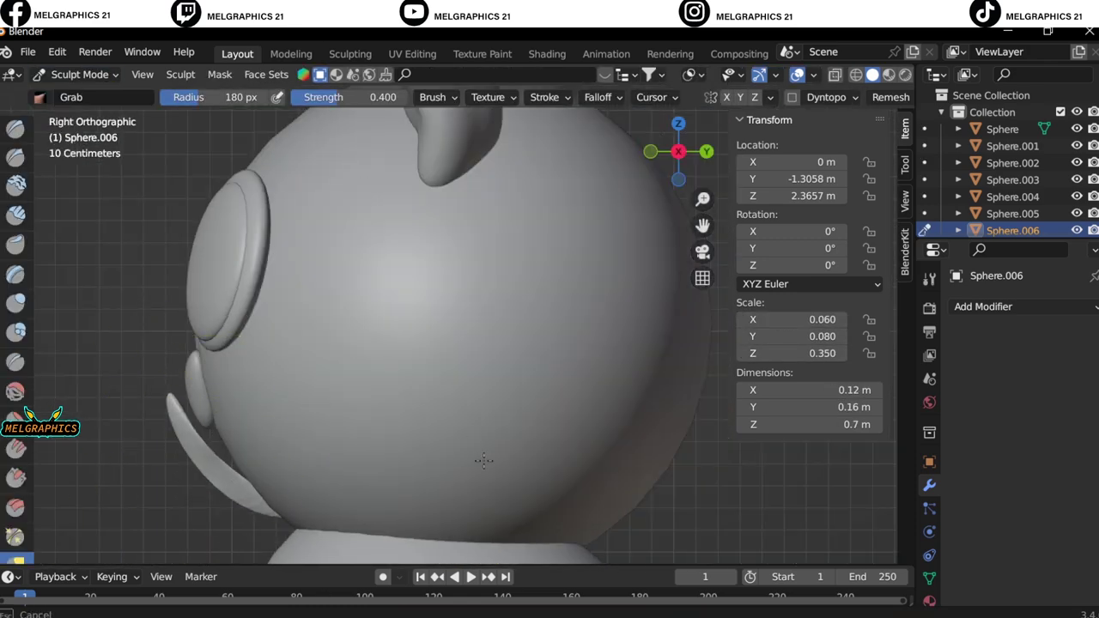
{"action": "left_click_drag", "start_coordinate": [198, 412], "coordinate": [164, 472]}
{"action": "key", "text": "f"}
{"action": "key", "text": "KP_1"}
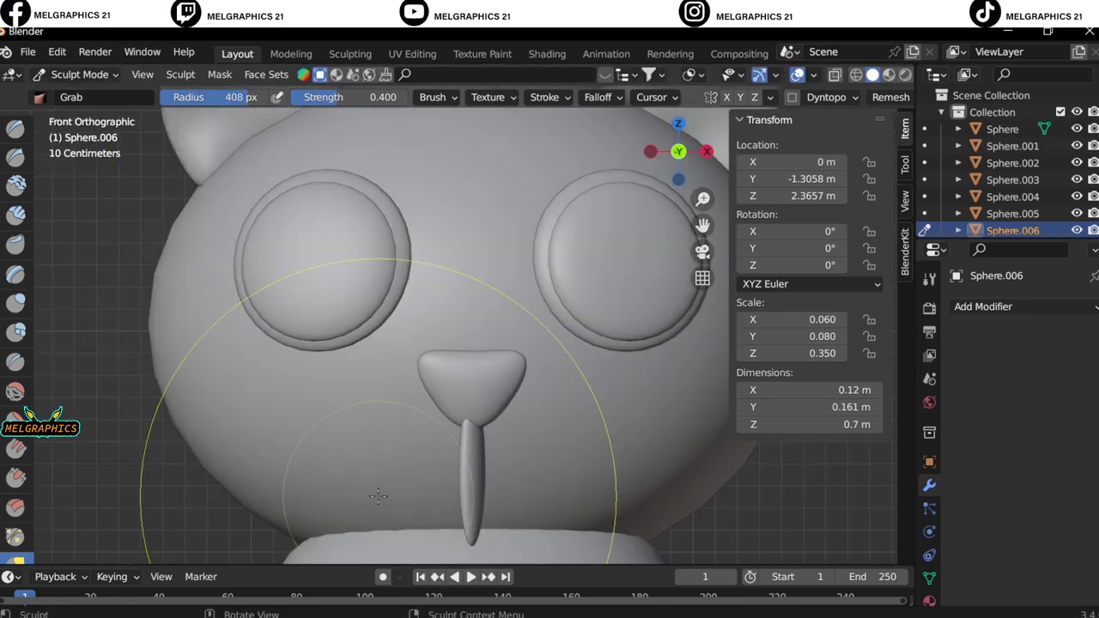
{"action": "left_click_drag", "start_coordinate": [474, 468], "coordinate": [485, 395]}
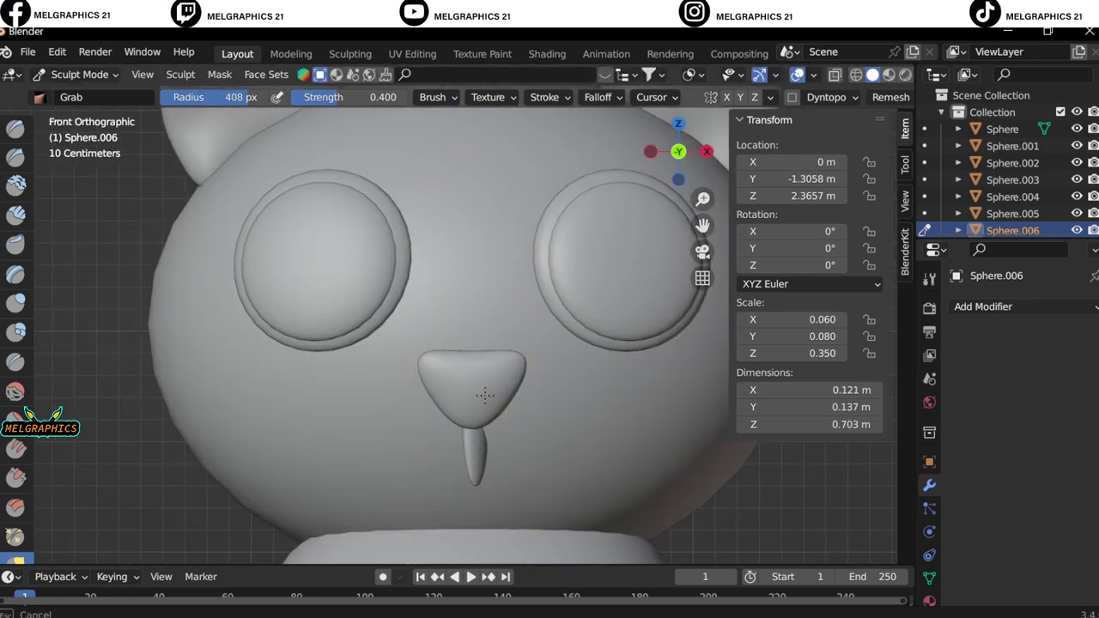
{"action": "key", "text": "f"}
{"action": "left_click", "coordinate": [478, 506]}
{"action": "scroll", "coordinate": [478, 503], "scroll_direction": "up", "scroll_amount": 3}
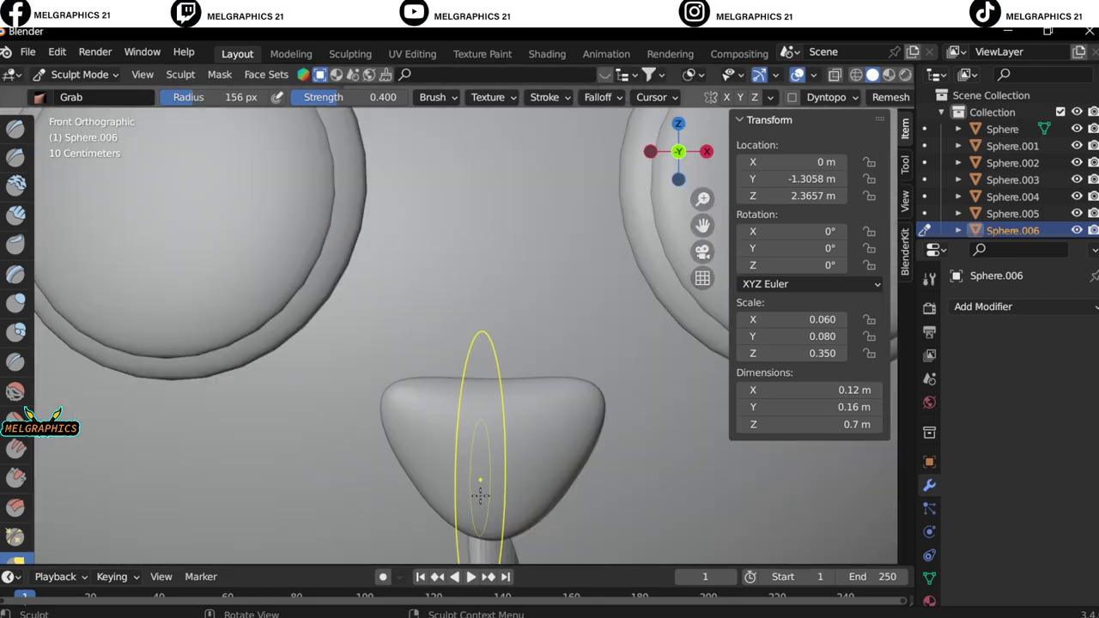
{"action": "left_click_drag", "start_coordinate": [459, 350], "coordinate": [501, 325]}
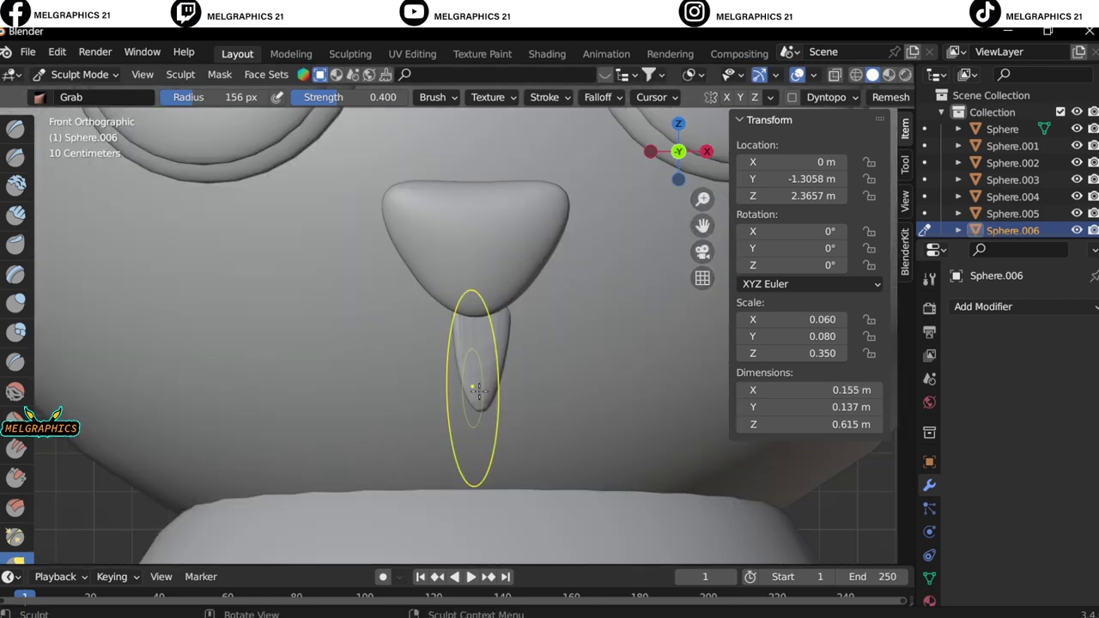
Return to Object Mode and select the head sphere.
{"action": "left_click", "coordinate": [79, 74]}
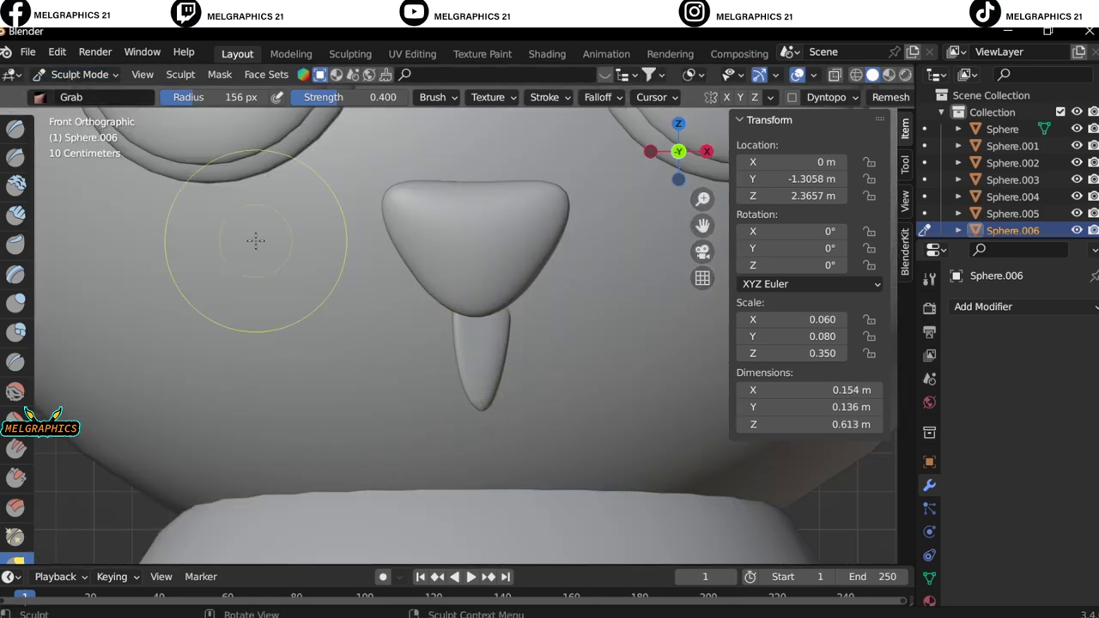
{"action": "left_click", "coordinate": [15, 128]}
{"action": "left_click", "coordinate": [79, 74]}
{"action": "left_click", "coordinate": [69, 93]}
Orbit around the head and delete the sliver, Sphere.006, beneath the nose.
{"action": "left_click", "coordinate": [239, 264]}
{"action": "left_click", "coordinate": [79, 74]}
{"action": "left_click", "coordinate": [69, 130]}
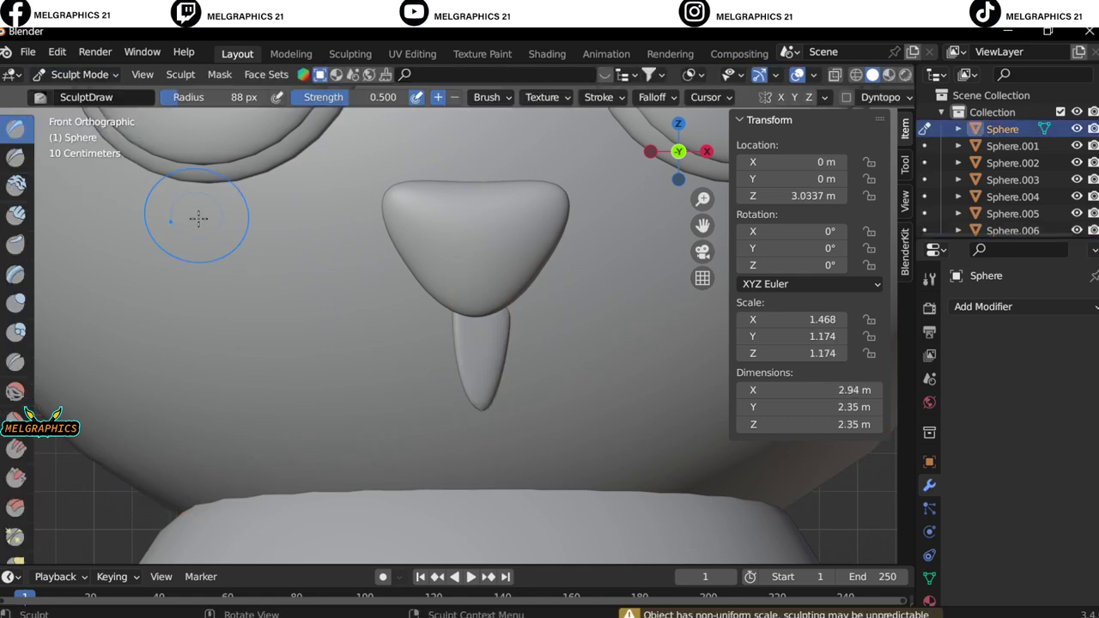
{"action": "key", "text": "shift+x"}
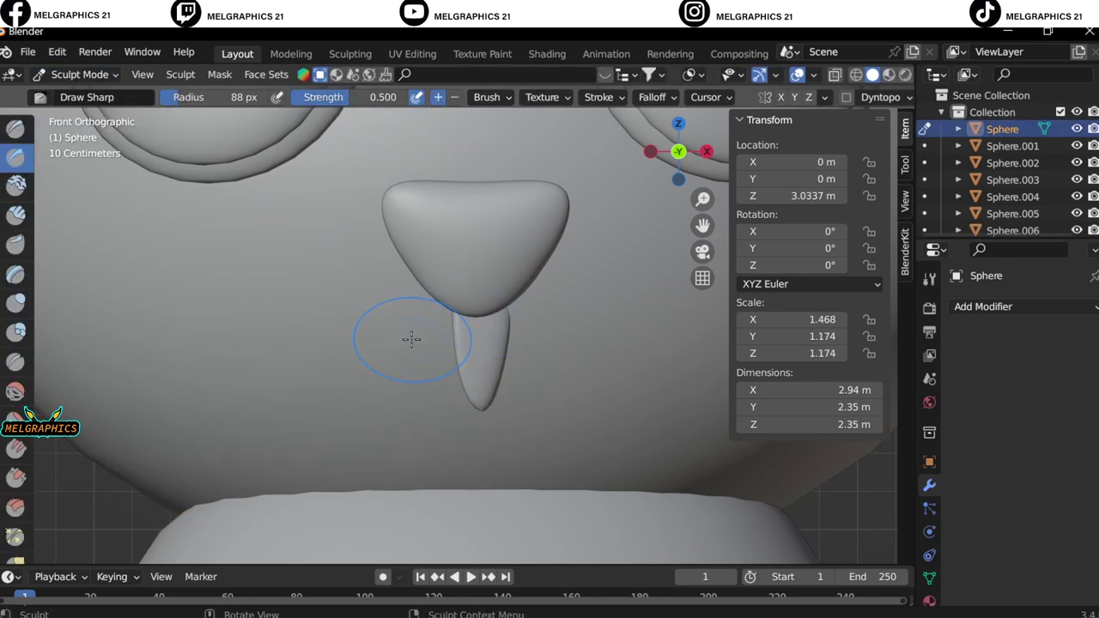
{"action": "middle_click_drag", "start_coordinate": [411, 338], "coordinate": [438, 384]}
{"action": "middle_click_drag", "start_coordinate": [292, 407], "coordinate": [624, 338]}
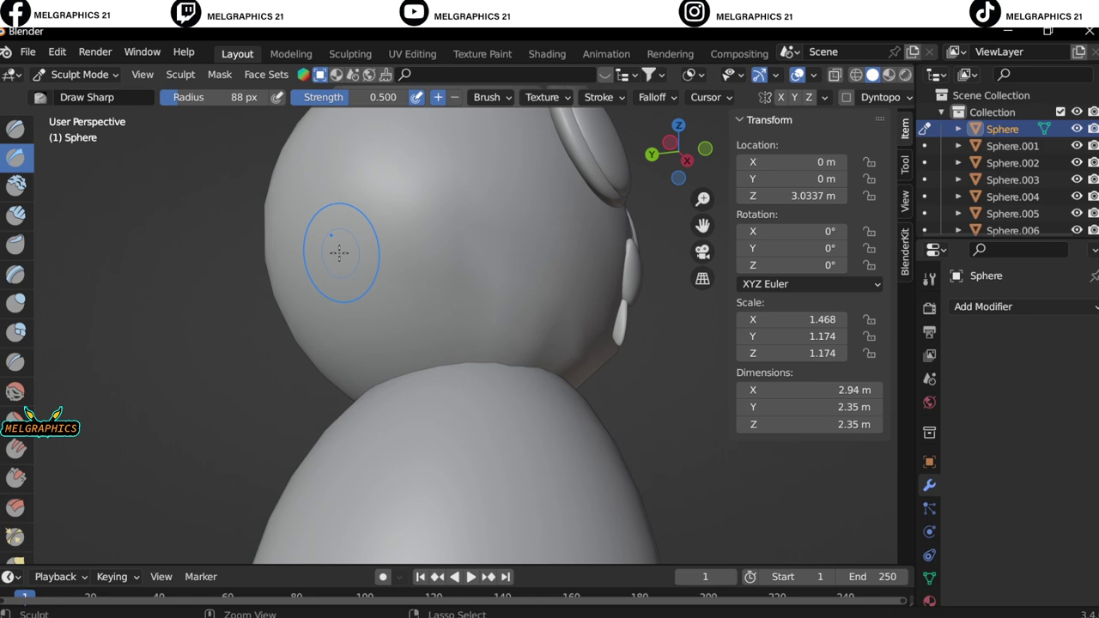
{"action": "key", "text": "ctrl+tab"}
{"action": "left_click", "coordinate": [542, 310]}
{"action": "key", "text": "Delete"}
Reselect the head sphere, re-enter Sculpt Mode with the Draw Sharp brush in front view.
{"action": "left_click", "coordinate": [449, 206]}
{"action": "left_click", "coordinate": [80, 74]}
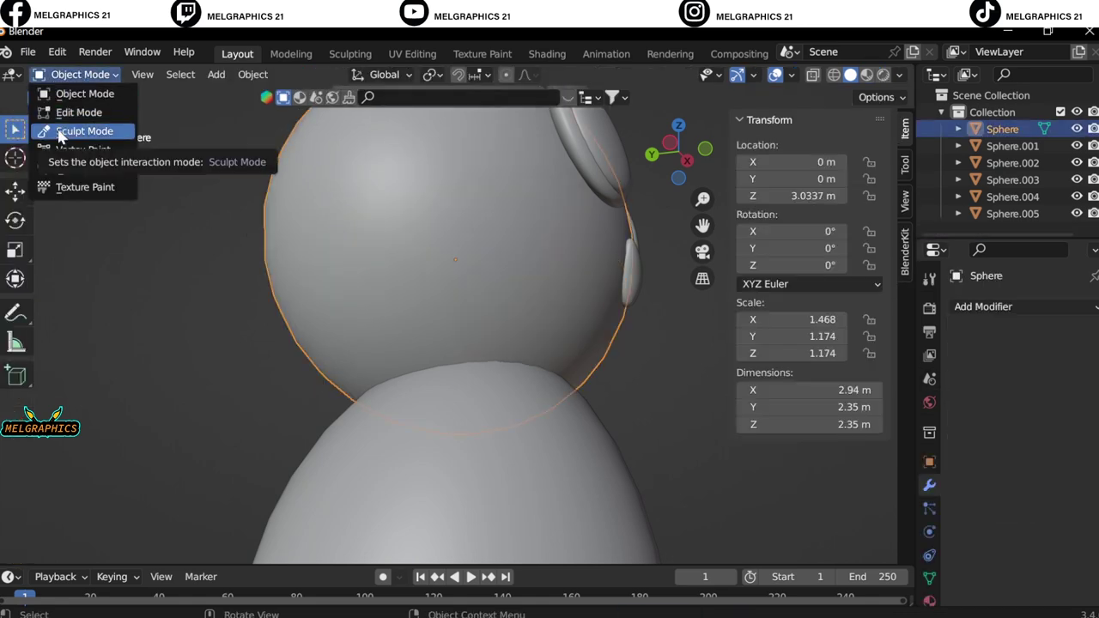
{"action": "left_click", "coordinate": [67, 131]}
{"action": "key", "text": "KP_1"}
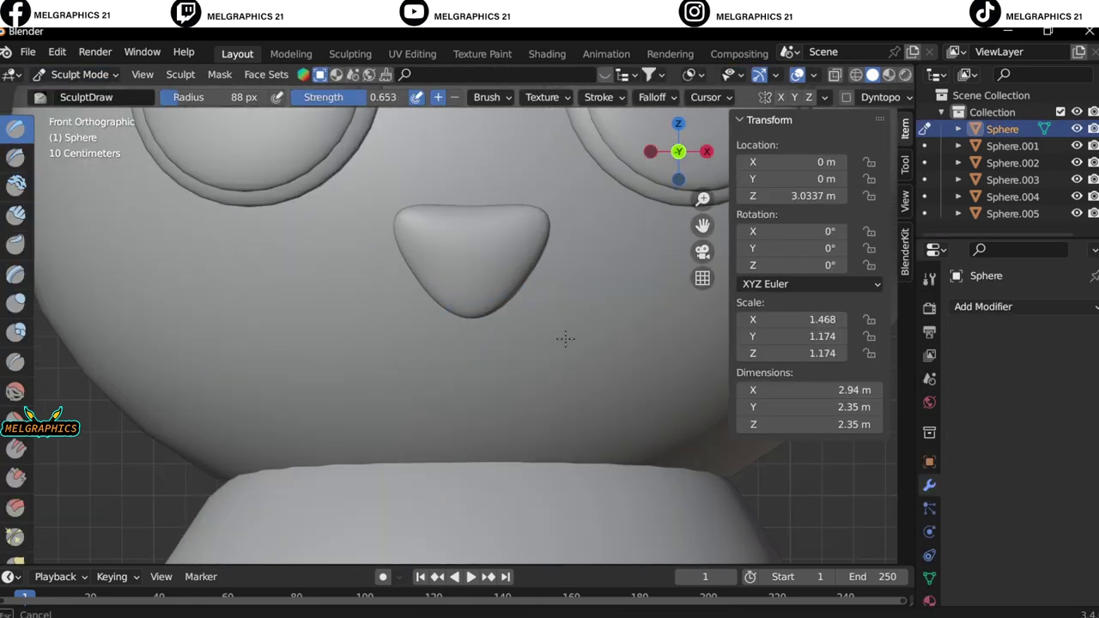
{"action": "left_click", "coordinate": [15, 157]}
{"action": "key", "text": "f"}
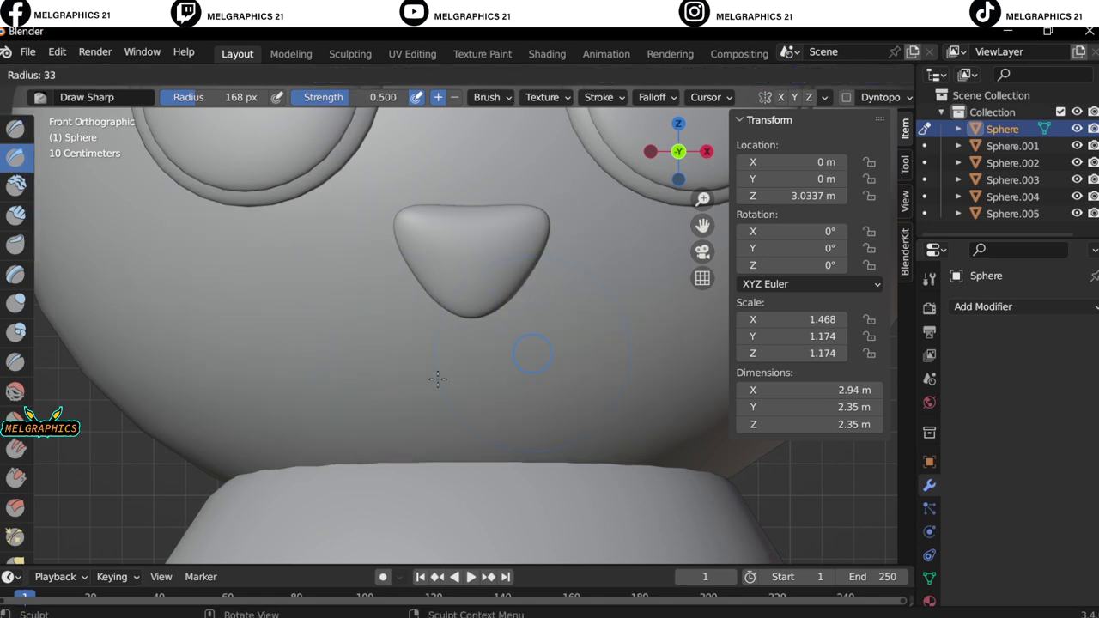
{"action": "middle_click_drag", "start_coordinate": [488, 323], "coordinate": [466, 363]}
{"action": "scroll", "coordinate": [421, 392], "scroll_direction": "down", "scroll_amount": 5}
{"action": "key", "text": "KP_1"}
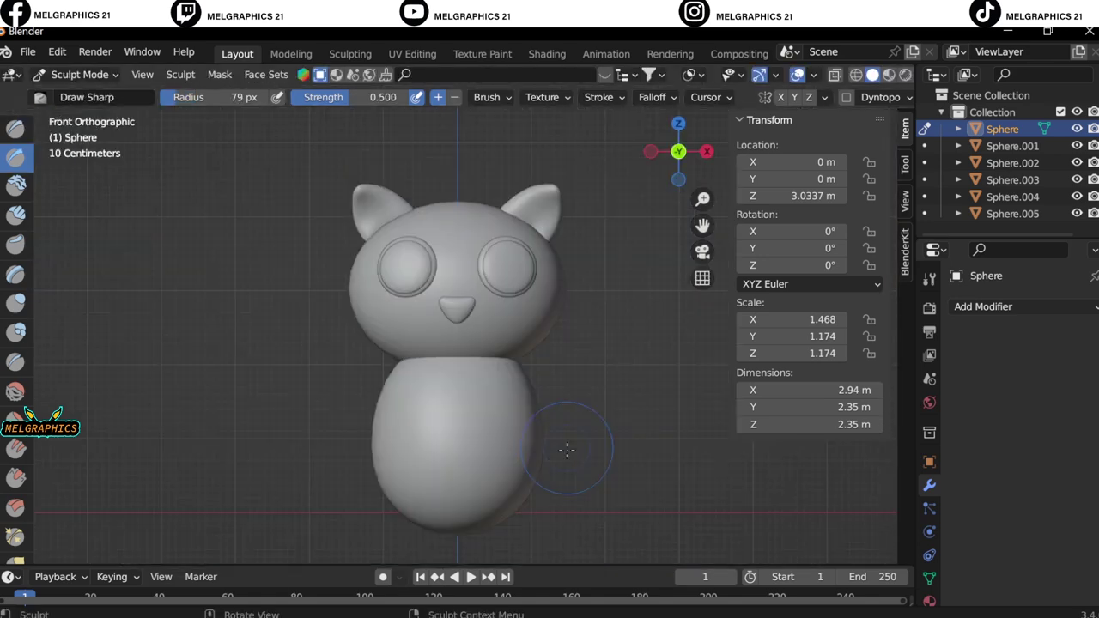
Add a torus at the origin, scaled to 0.4 and rotated 109° on X.
{"action": "left_click", "coordinate": [79, 74]}
{"action": "left_click", "coordinate": [67, 91]}
{"action": "key", "text": "shift+a"}
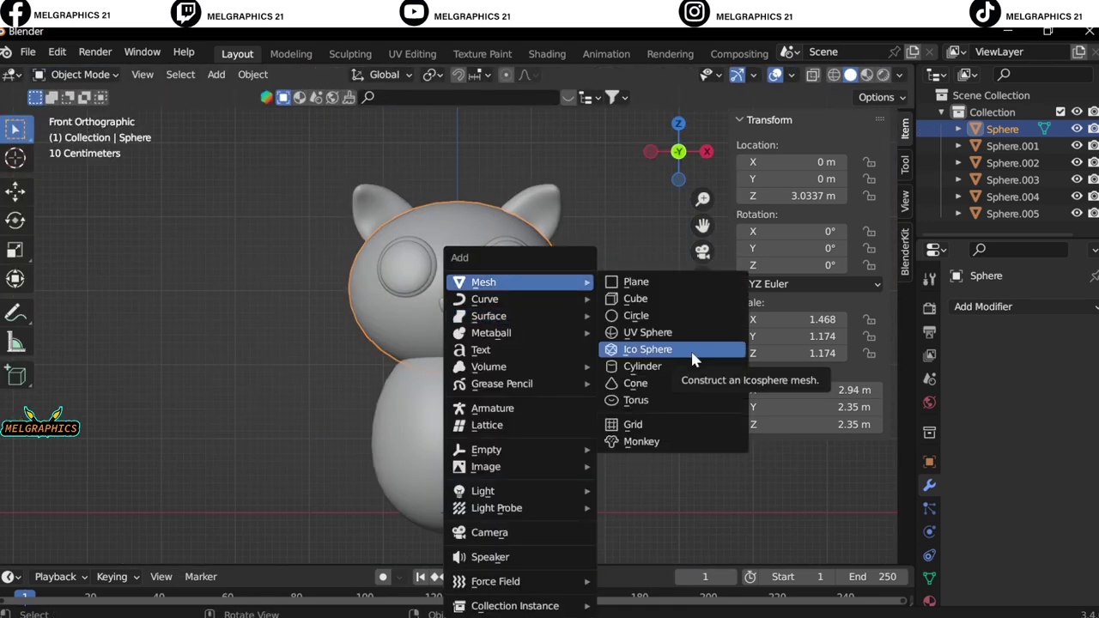
{"action": "left_click", "coordinate": [639, 336]}
{"action": "left_click", "coordinate": [928, 584]}
{"action": "type", "text": "s0.4"}
{"action": "key", "text": "Return"}
{"action": "key", "text": "KP_3"}
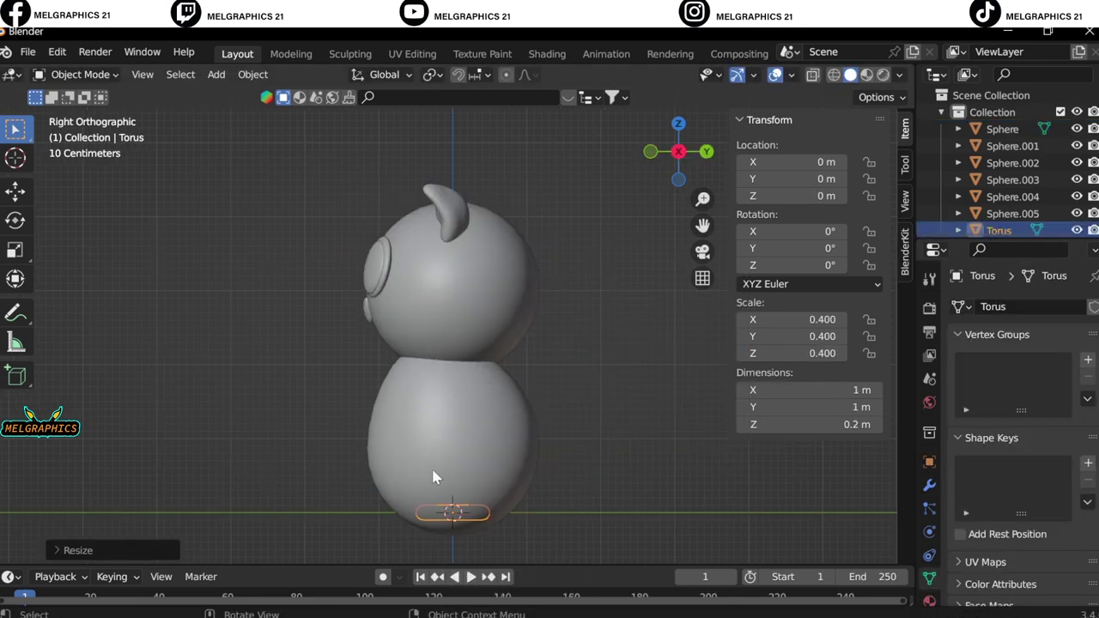
{"action": "key", "text": "r"}
{"action": "key", "text": "x"}
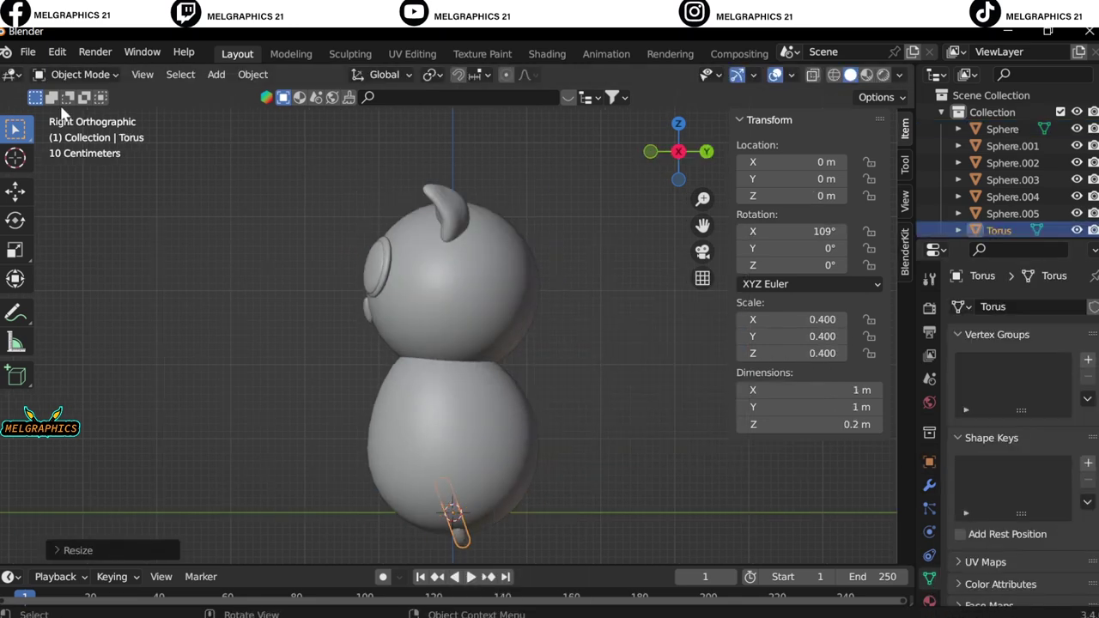
Put the torus in Sculpt Mode and isolate it in local front view.
{"action": "left_click", "coordinate": [79, 74]}
{"action": "left_click", "coordinate": [64, 126]}
{"action": "key", "text": "KP_Divide"}
{"action": "key", "text": "KP_1"}
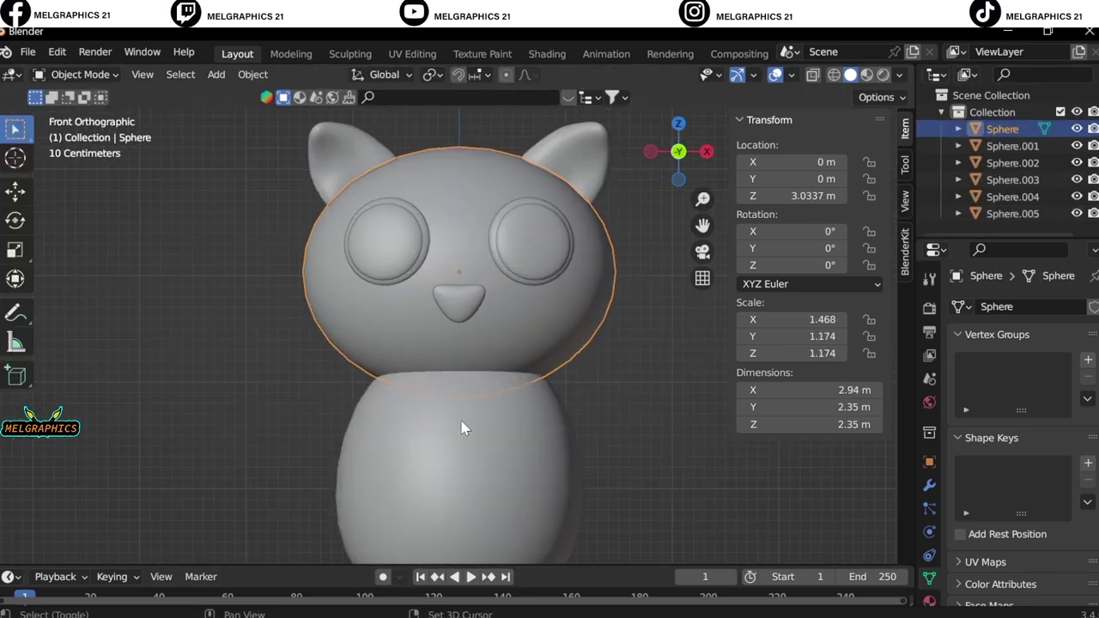
Add a paw sphere scaled to 0.267 and move it forward and sideways.
{"action": "key", "text": "shift+a"}
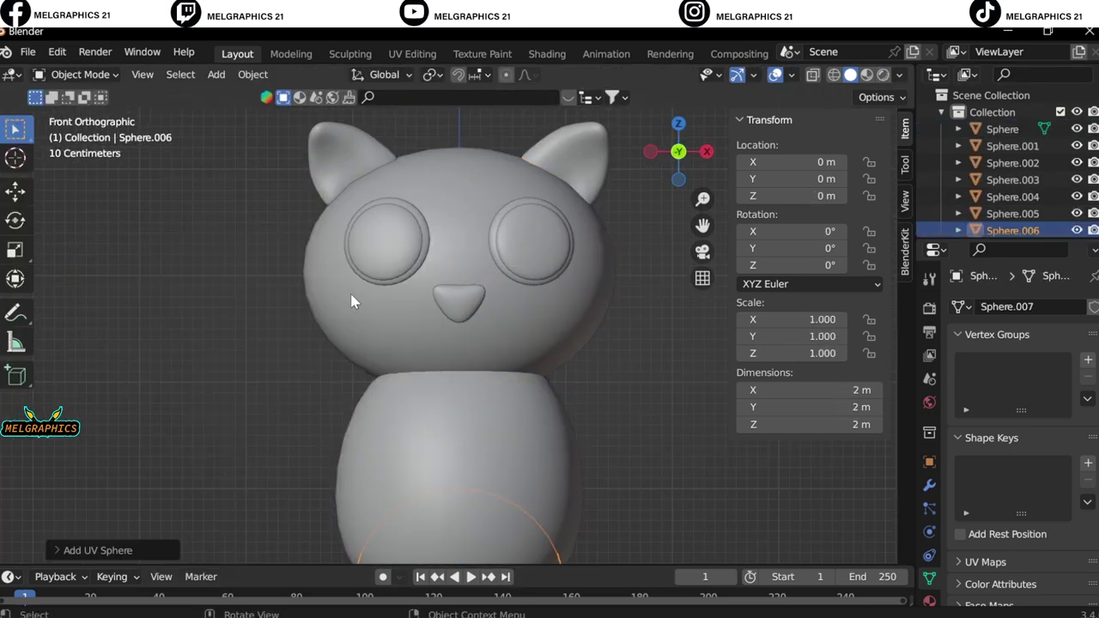
{"action": "scroll", "coordinate": [505, 484], "scroll_direction": "down", "scroll_amount": 3}
{"action": "key", "text": "s"}
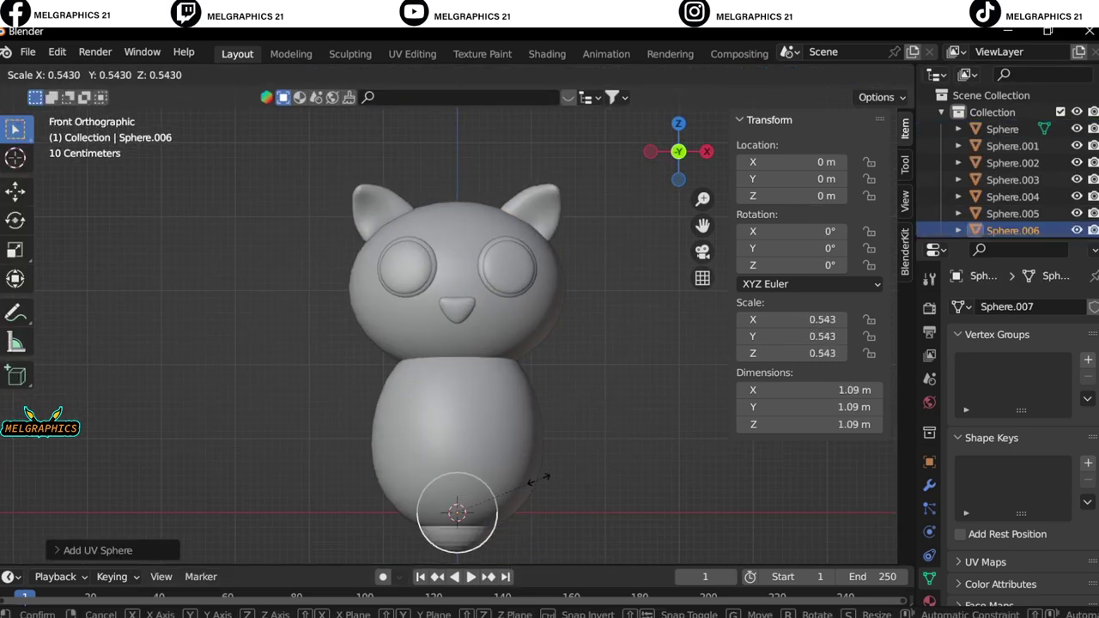
{"action": "left_click", "coordinate": [451, 513]}
{"action": "key", "text": "KP_3"}
{"action": "key", "text": "g"}
{"action": "key", "text": "y"}
{"action": "left_click", "coordinate": [403, 513]}
{"action": "key", "text": "KP_1"}
{"action": "key", "text": "g"}
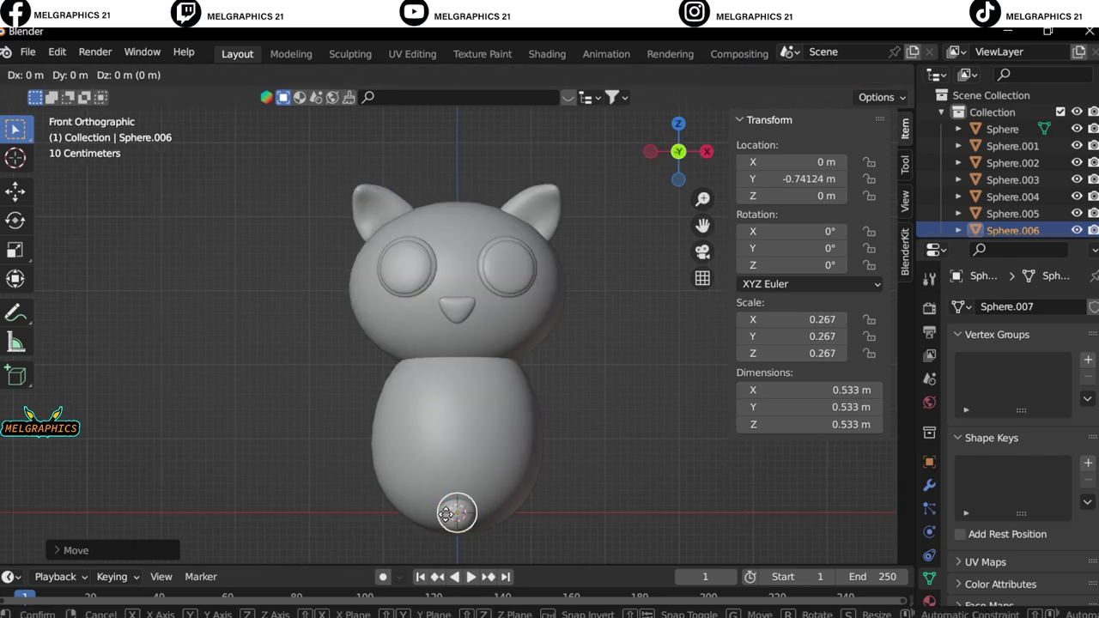
{"action": "key", "text": "x"}
{"action": "left_click", "coordinate": [577, 510]}
Lower the paw along Z and nudge it along Y to the front base of the body.
{"action": "scroll", "coordinate": [515, 429], "scroll_direction": "up", "scroll_amount": 4}
{"action": "right_click", "coordinate": [498, 430]}
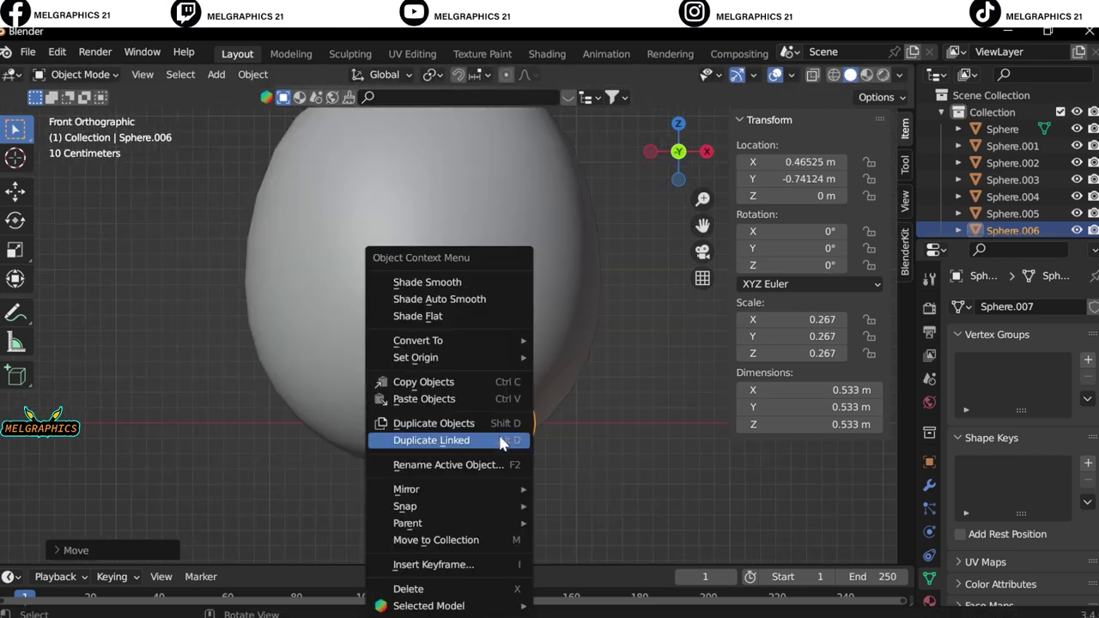
{"action": "left_click", "coordinate": [502, 441]}
{"action": "key", "text": "KP_3"}
{"action": "key", "text": "g"}
{"action": "key", "text": "z"}
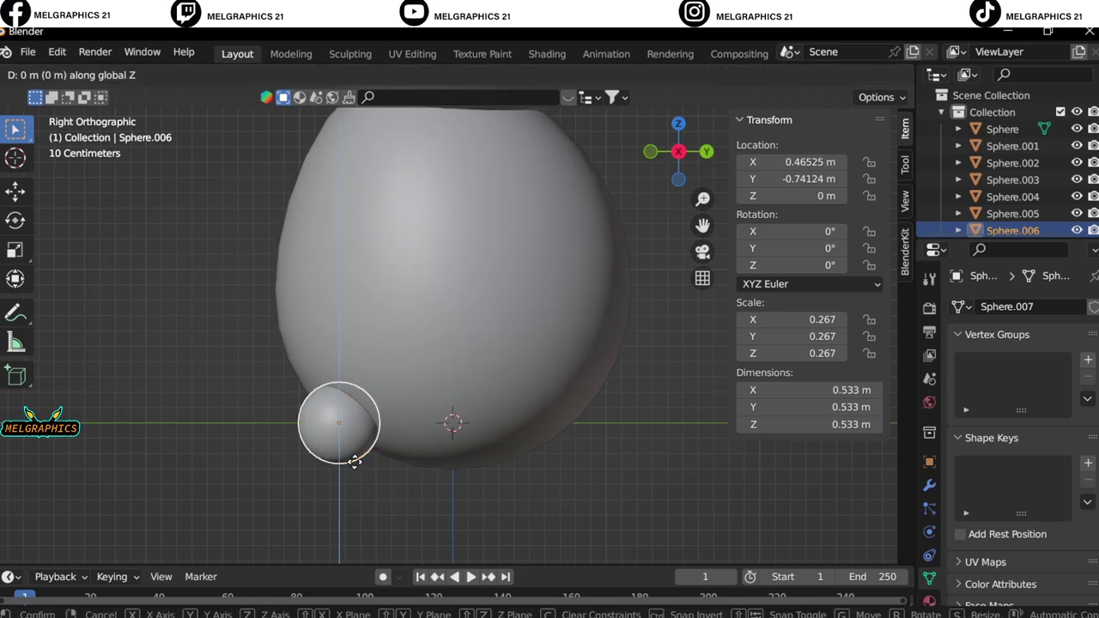
{"action": "left_click", "coordinate": [359, 468]}
{"action": "key", "text": "g"}
{"action": "key", "text": "y"}
{"action": "left_click", "coordinate": [362, 482]}
{"action": "key", "text": "KP_1"}
Add and apply a Mirror modifier to the paw, then start adding another UV sphere.
{"action": "left_click", "coordinate": [501, 450]}
{"action": "left_click", "coordinate": [928, 485]}
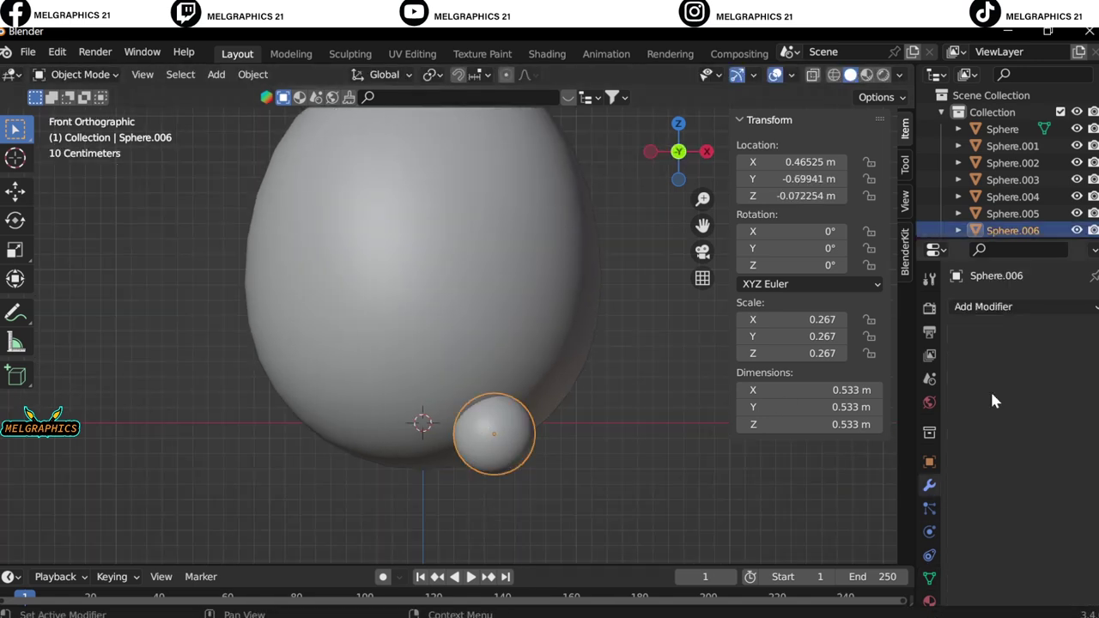
{"action": "left_click", "coordinate": [983, 307]}
{"action": "left_click", "coordinate": [730, 480]}
{"action": "key", "text": "ctrl+a"}
{"action": "right_click", "coordinate": [506, 358]}
{"action": "left_click", "coordinate": [700, 358]}
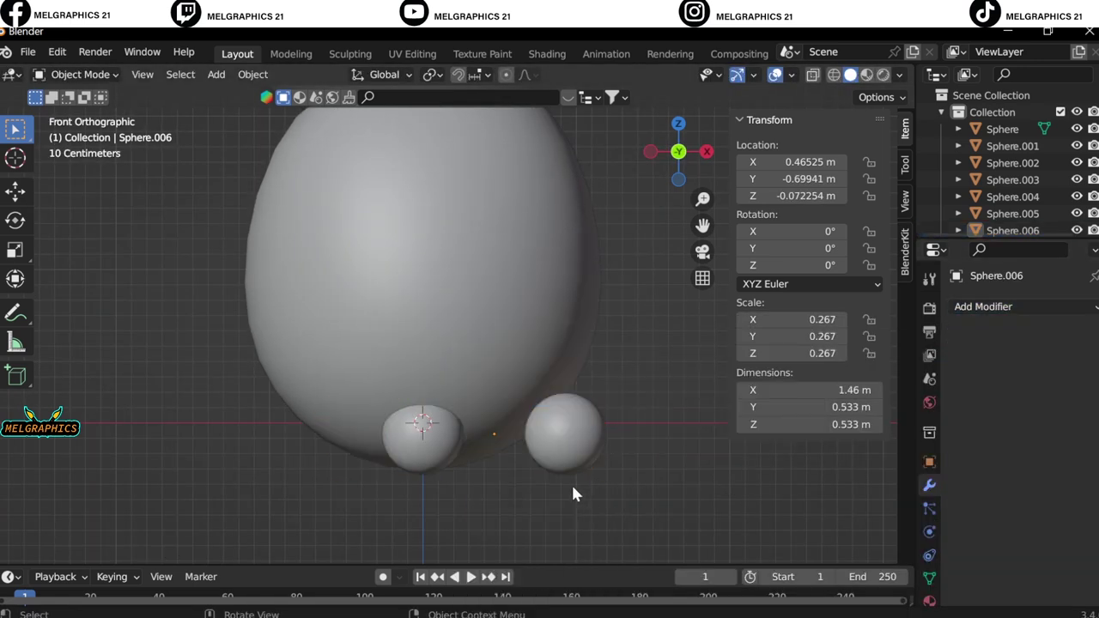
{"action": "key", "text": "ctrl+z"}
{"action": "middle_click_drag", "start_coordinate": [556, 485], "coordinate": [526, 438]}
{"action": "key", "text": "shift+a"}
Add a tail UV sphere scaled to 0.286 and place it behind the body.
{"action": "left_click", "coordinate": [611, 297]}
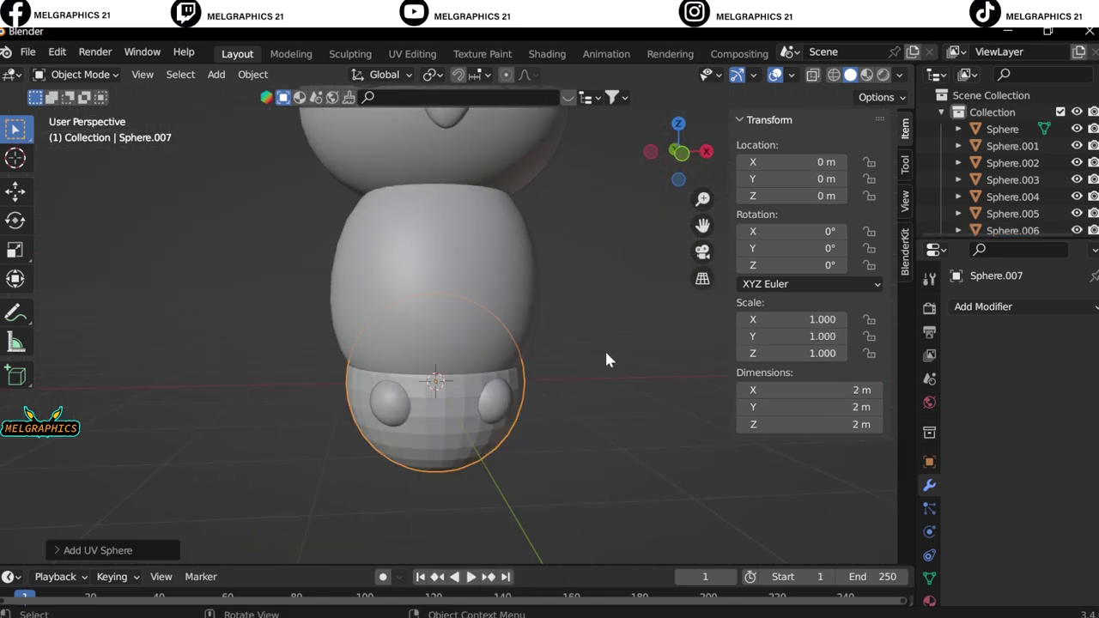
{"action": "key", "text": "s"}
{"action": "left_click", "coordinate": [513, 387]}
{"action": "key", "text": "KP_3"}
{"action": "key", "text": "g"}
{"action": "key", "text": "y"}
{"action": "left_click", "coordinate": [546, 382]}
{"action": "key", "text": "s"}
{"action": "left_click", "coordinate": [566, 386]}
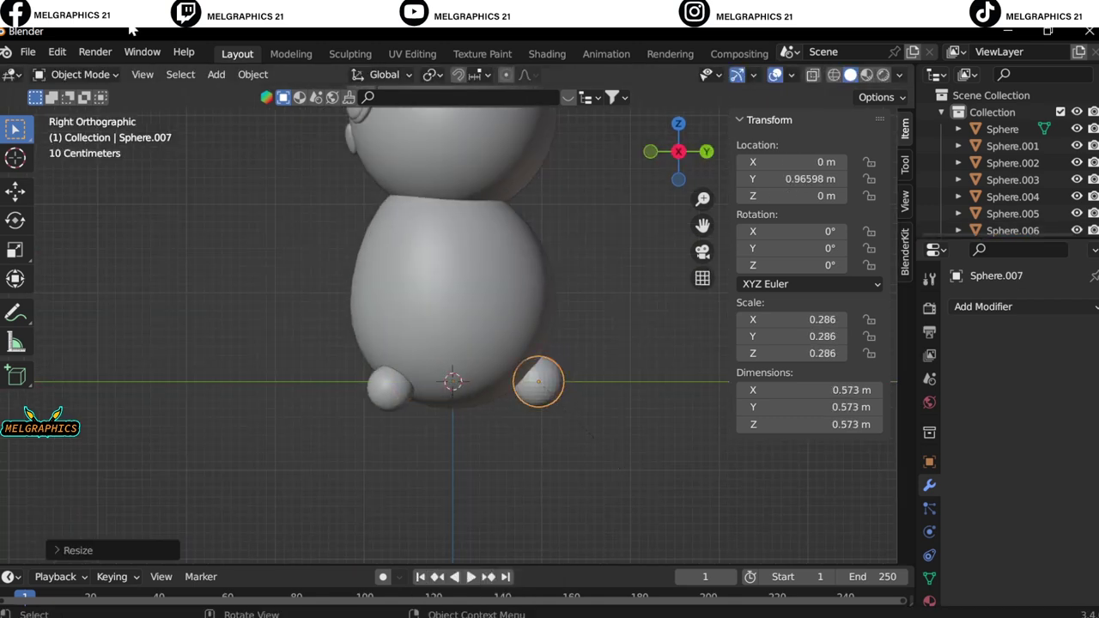
Voxel-remesh the tail sphere in Sculpt Mode and pull a tail upward with Snake Hook.
{"action": "key", "text": "ctrl+Tab"}
{"action": "left_click", "coordinate": [637, 400]}
{"action": "key", "text": "f"}
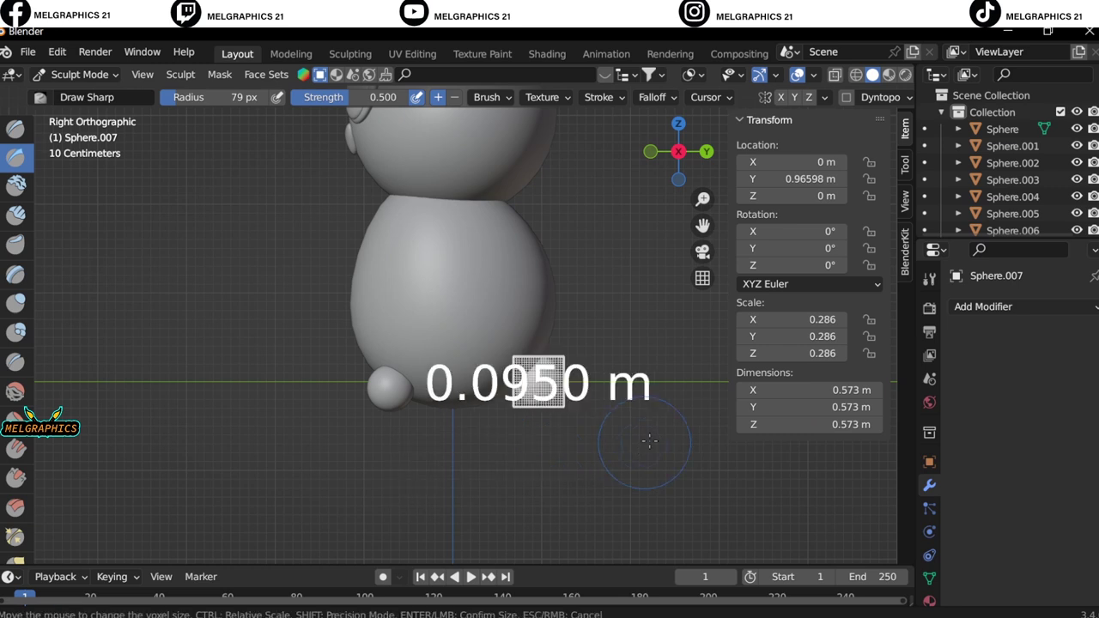
{"action": "left_click", "coordinate": [15, 506]}
{"action": "key", "text": "KP_1"}
{"action": "key", "text": "KP_3"}
{"action": "left_click_drag", "start_coordinate": [549, 378], "coordinate": [605, 309]}
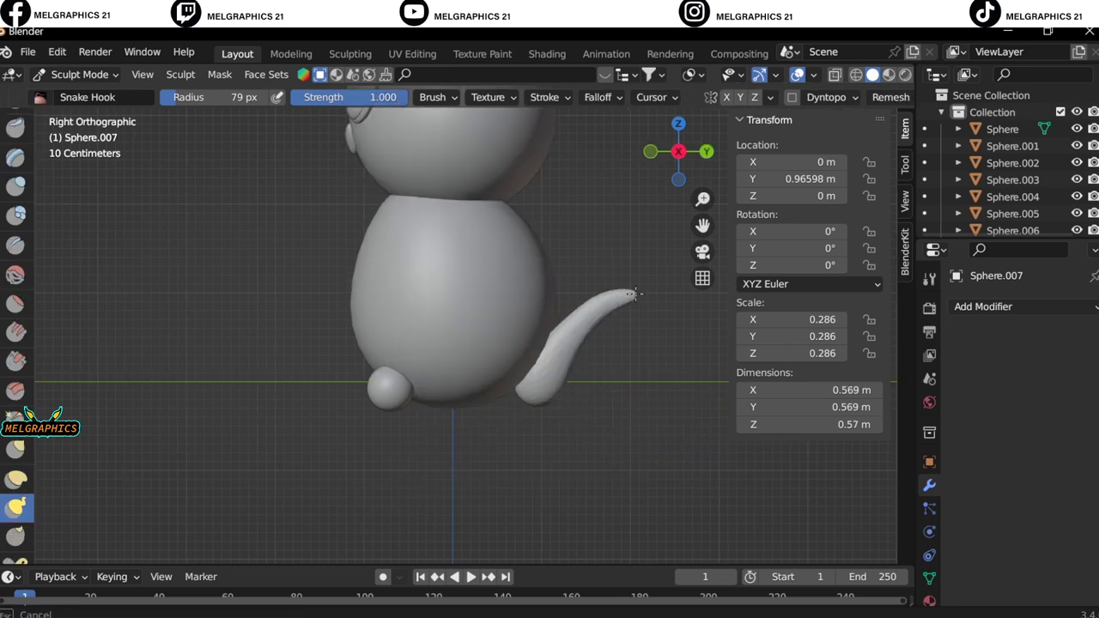
{"action": "key", "text": "KP_1"}
Curl the tail up and out to the right with an enlarged Grab brush.
{"action": "key", "text": "g"}
{"action": "key", "text": "KP_3"}
{"action": "middle_click_drag", "start_coordinate": [569, 387], "coordinate": [463, 361]}
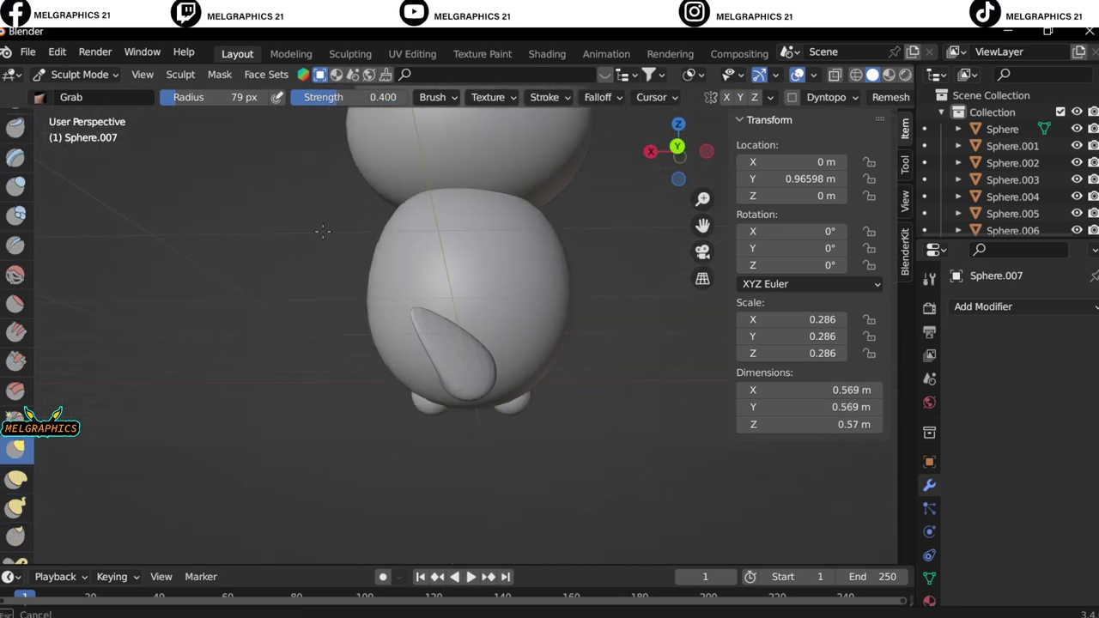
{"action": "key", "text": "f"}
{"action": "key", "text": "KP_1"}
{"action": "key", "text": "KP_3"}
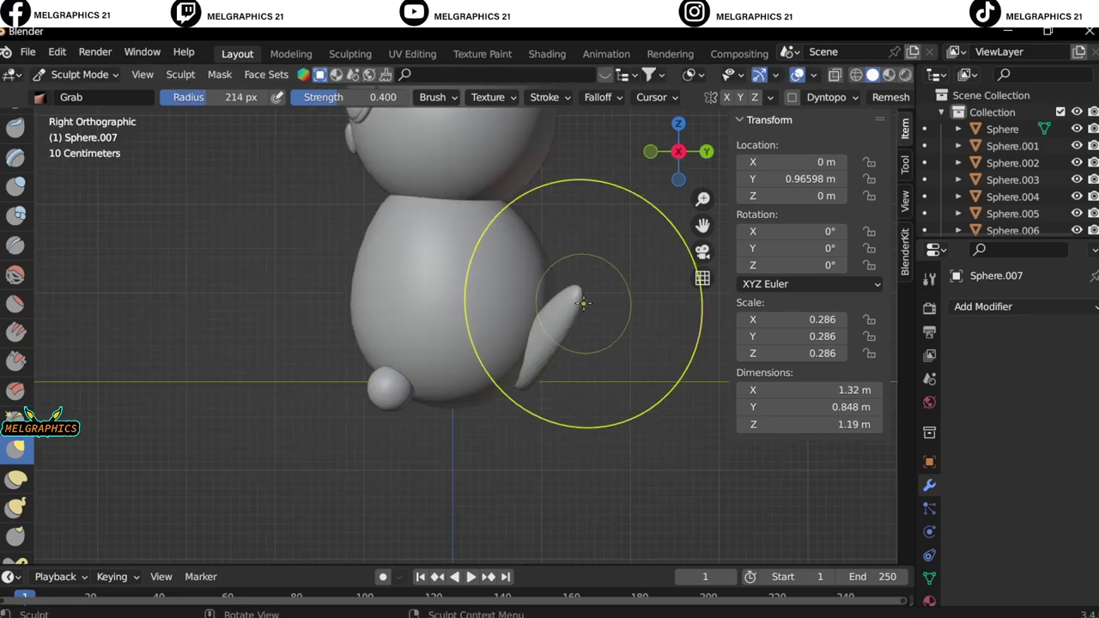
{"action": "key", "text": "KP_1"}
{"action": "left_click_drag", "start_coordinate": [550, 317], "coordinate": [584, 249]}
{"action": "scroll", "coordinate": [554, 280], "scroll_direction": "down", "scroll_amount": 2}
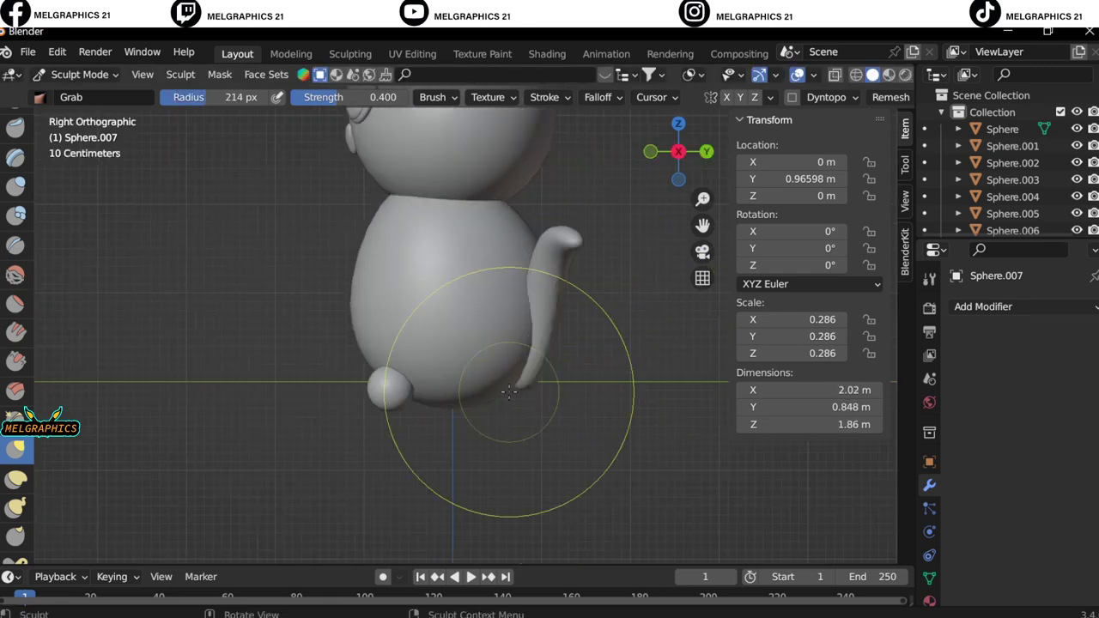
{"action": "scroll", "coordinate": [629, 438], "scroll_direction": "down", "scroll_amount": 2}
Grab-sculpt Sphere.001 so the lower body bulges wider on both sides.
{"action": "key", "text": "ctrl+Tab"}
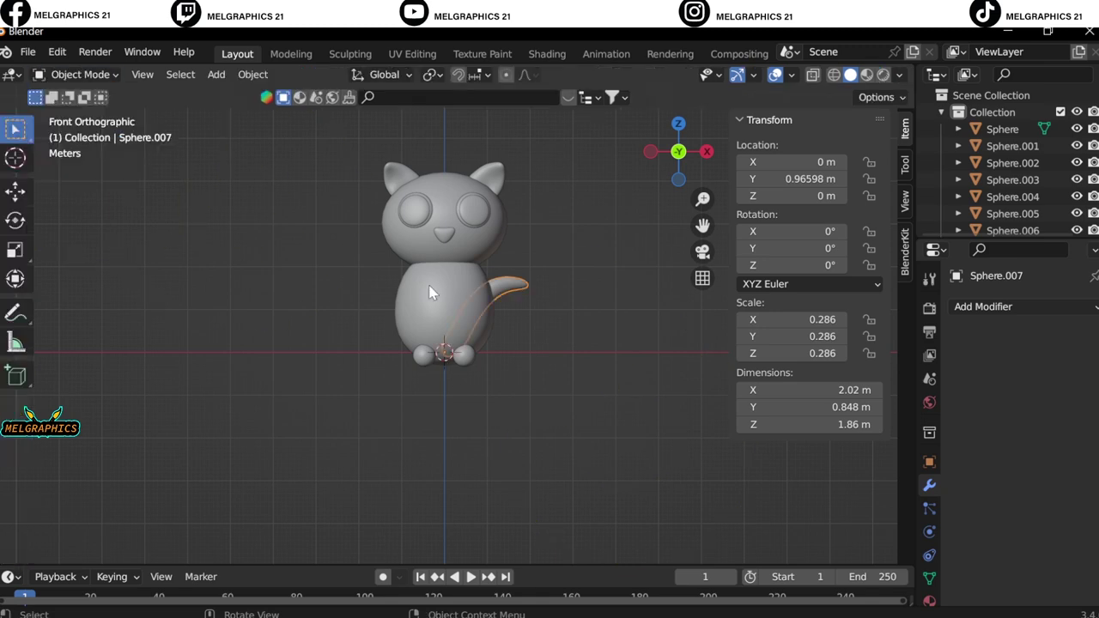
{"action": "left_click", "coordinate": [430, 290]}
{"action": "key", "text": "ctrl+Tab"}
{"action": "left_click_drag", "start_coordinate": [496, 322], "coordinate": [536, 352]}
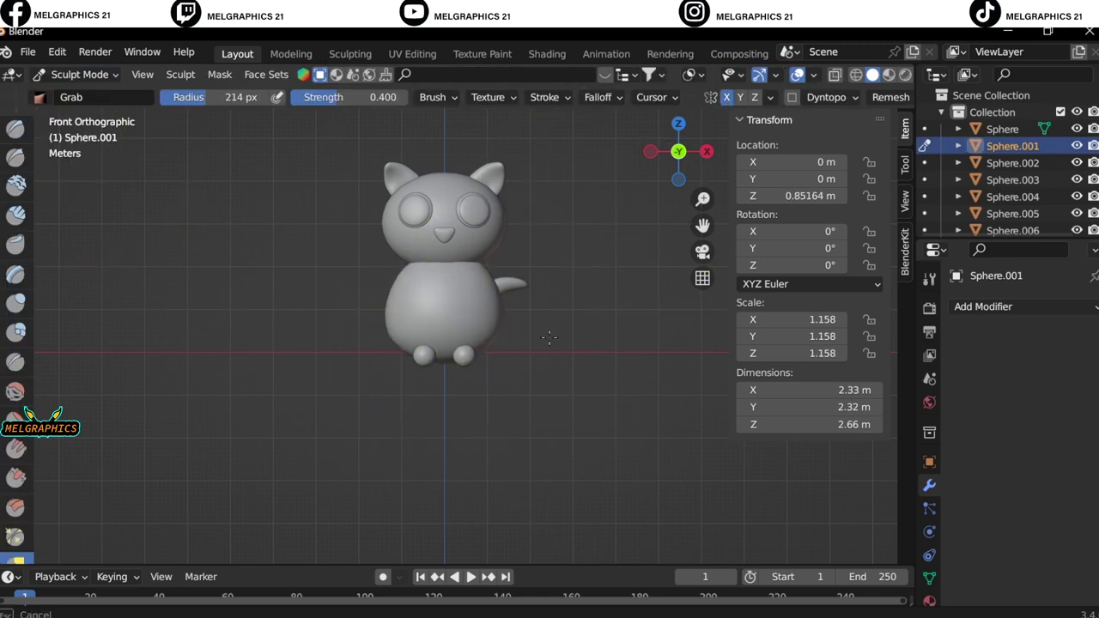
Return to Object Mode and delete the old feet spheres.
{"action": "left_click", "coordinate": [79, 74]}
{"action": "left_click", "coordinate": [86, 94]}
{"action": "left_click", "coordinate": [472, 356]}
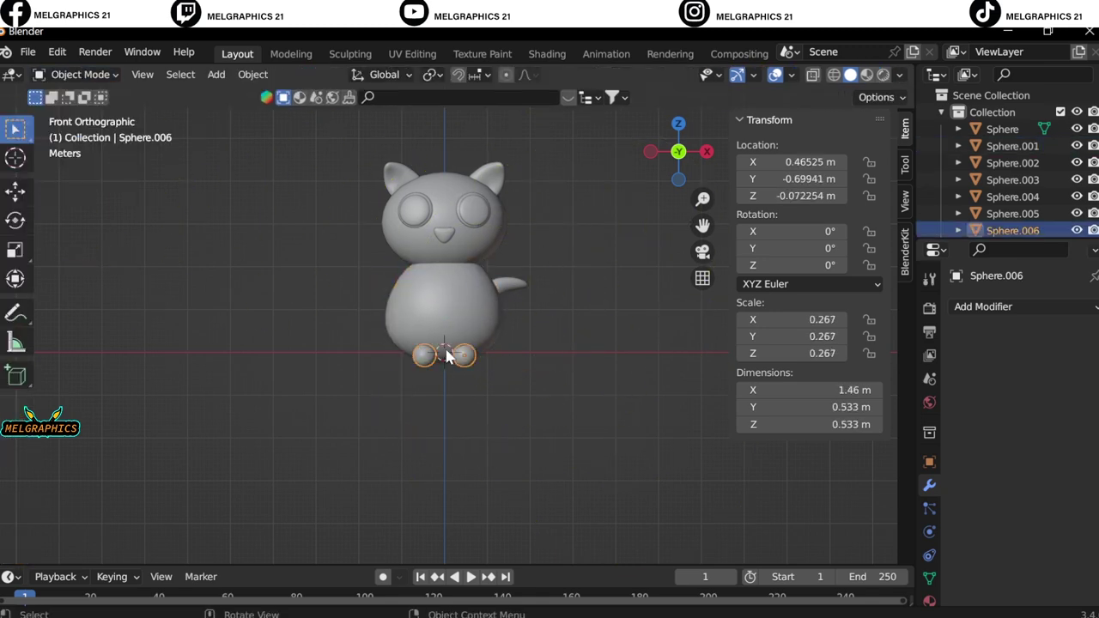
{"action": "scroll", "coordinate": [471, 357], "scroll_direction": "up", "scroll_amount": 7}
{"action": "right_click", "coordinate": [463, 455]}
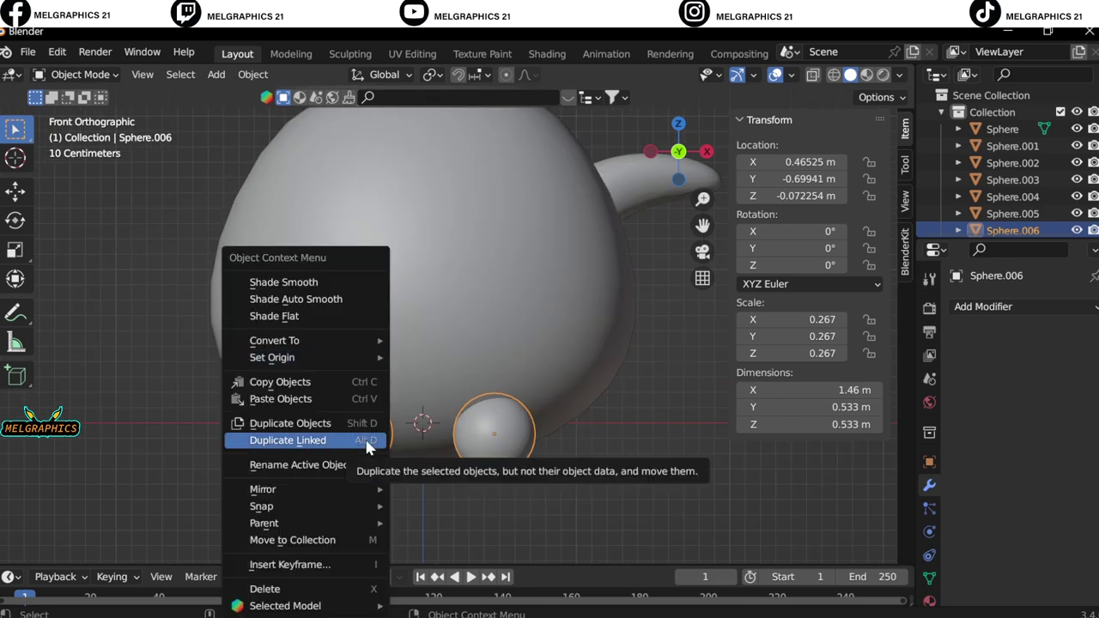
{"action": "right_click", "coordinate": [1013, 230]}
{"action": "left_click", "coordinate": [910, 246]}
Add a new foot UV sphere scaled to 0.281 and place it along X, then Y.
{"action": "key", "text": "shift+a"}
{"action": "left_click", "coordinate": [697, 337]}
{"action": "key", "text": "s"}
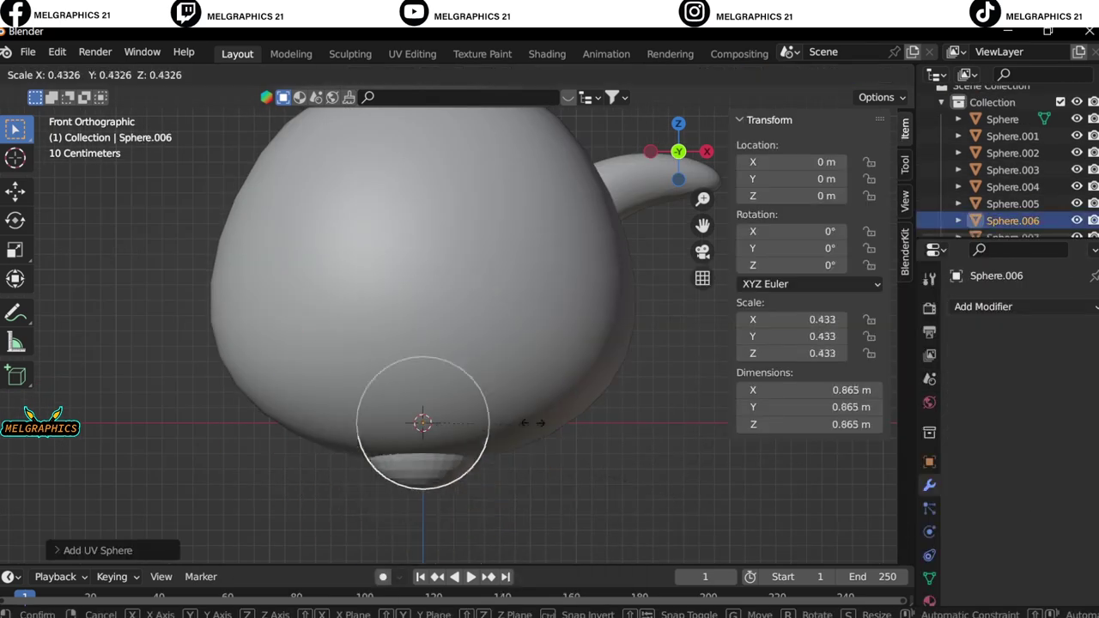
{"action": "left_click", "coordinate": [496, 412]}
{"action": "key", "text": "g"}
{"action": "key", "text": "x"}
{"action": "left_click", "coordinate": [601, 438]}
{"action": "key", "text": "KP_3"}
{"action": "key", "text": "g"}
{"action": "key", "text": "y"}
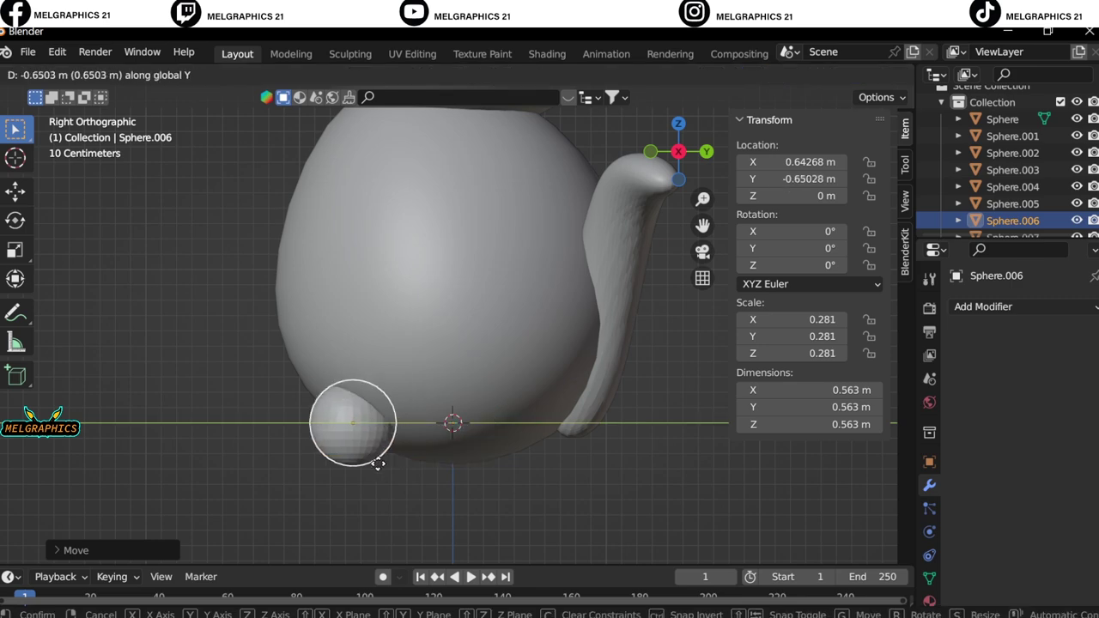
{"action": "left_click", "coordinate": [380, 458]}
Mirror the foot with a Mirror modifier and frame the whole assembled cat.
{"action": "right_click", "coordinate": [429, 336]}
{"action": "left_click", "coordinate": [983, 306]}
{"action": "left_click", "coordinate": [711, 502]}
{"action": "key", "text": "KP_1"}
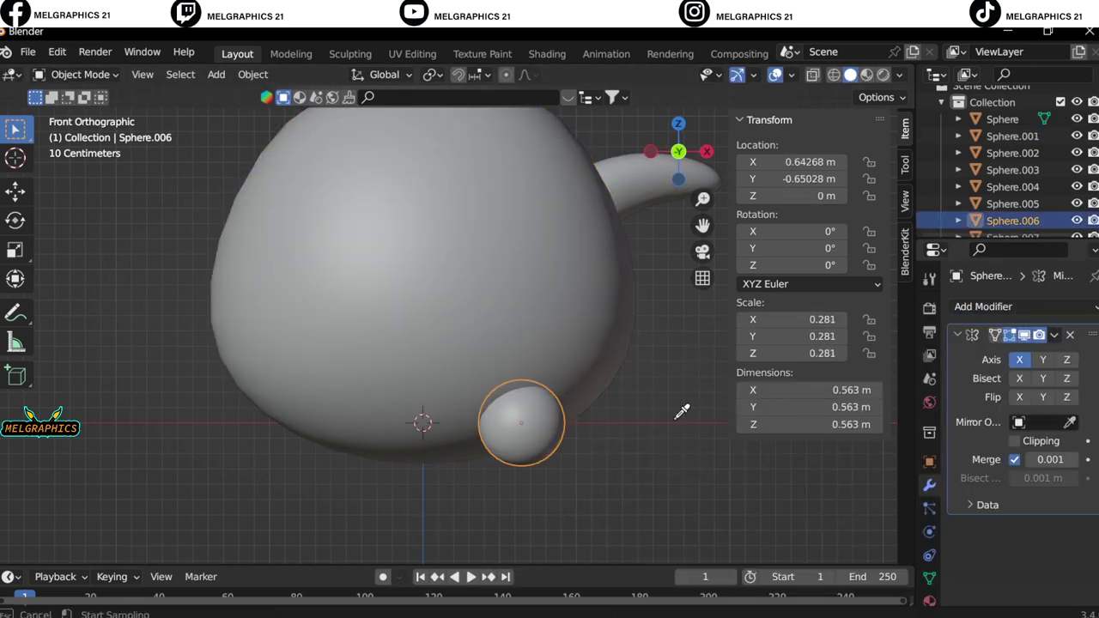
{"action": "key", "text": "ctrl+a"}
{"action": "scroll", "coordinate": [584, 399], "scroll_direction": "down", "scroll_amount": 6}
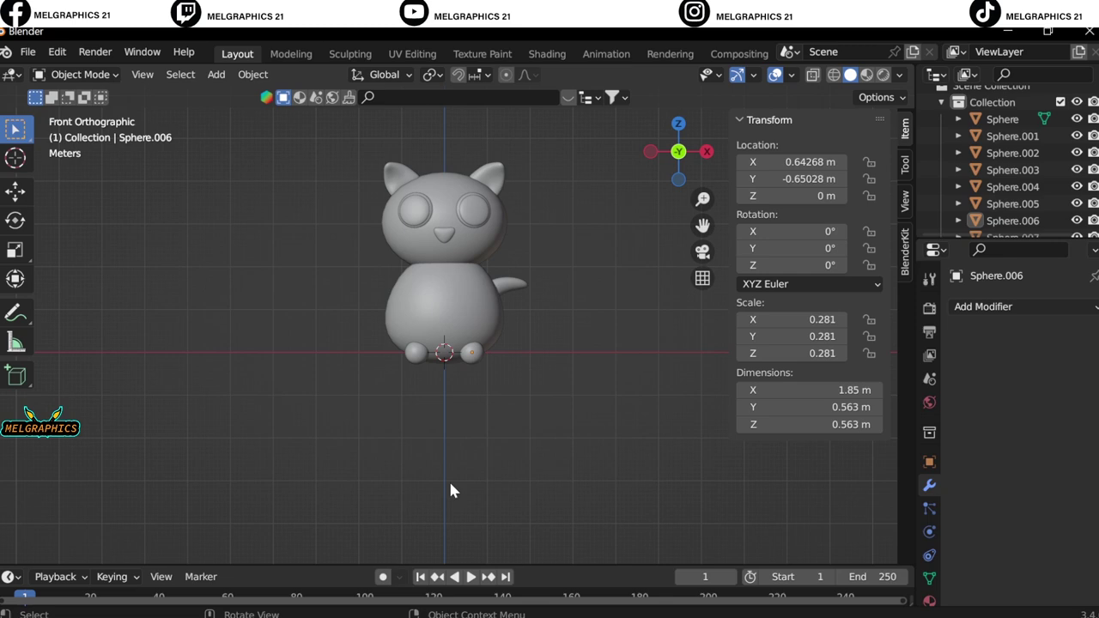
Inspect the ear's mirror setup in Edit Mode, then return to Object Mode.
{"action": "left_click", "coordinate": [401, 182]}
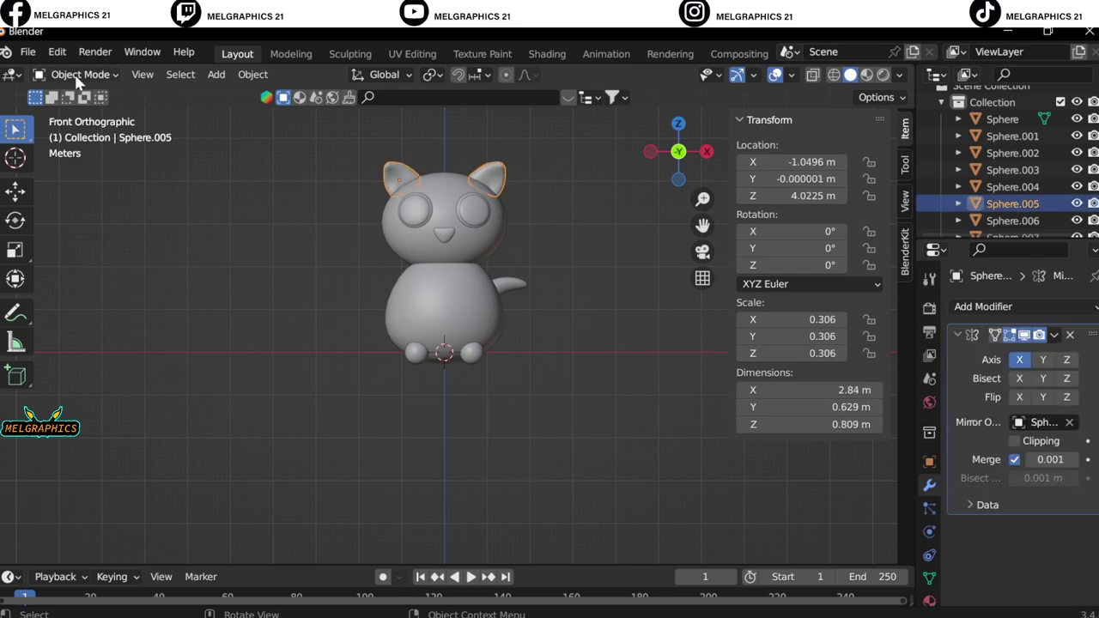
{"action": "left_click", "coordinate": [74, 75]}
{"action": "left_click", "coordinate": [69, 106]}
{"action": "scroll", "coordinate": [404, 150], "scroll_direction": "up", "scroll_amount": 5}
{"action": "scroll", "coordinate": [404, 150], "scroll_direction": "up", "scroll_amount": 5}
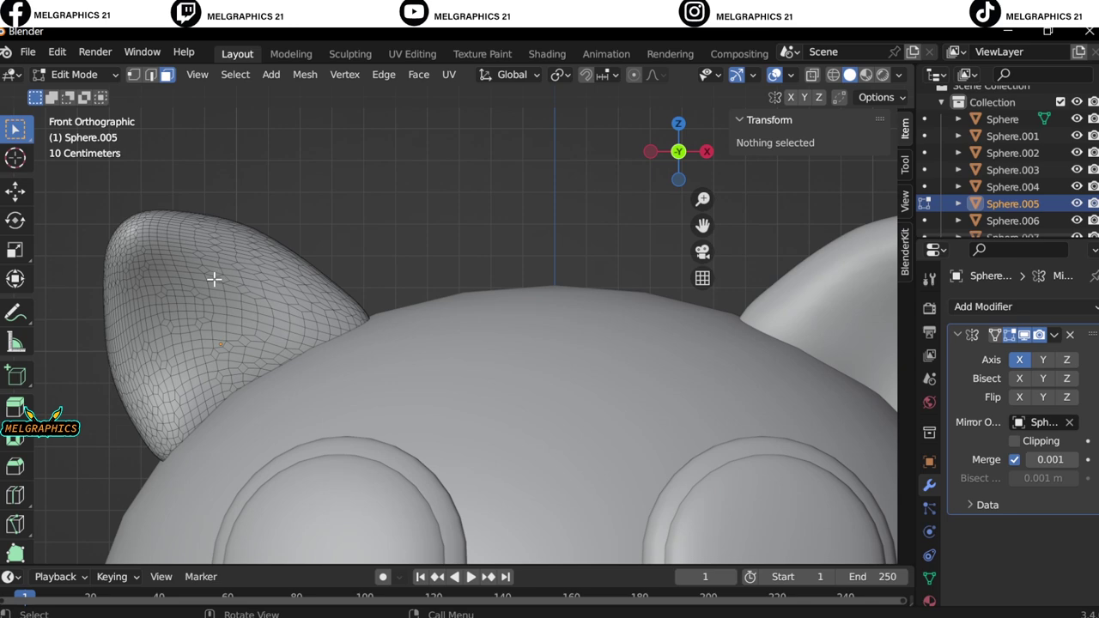
{"action": "key", "text": "Tab"}
Add a UV sphere, move it onto the head and scale it to 0.215.
{"action": "key", "text": "shift+a"}
{"action": "left_click", "coordinate": [405, 312]}
{"action": "key", "text": "g"}
{"action": "scroll", "coordinate": [404, 198], "scroll_direction": "down", "scroll_amount": 5}
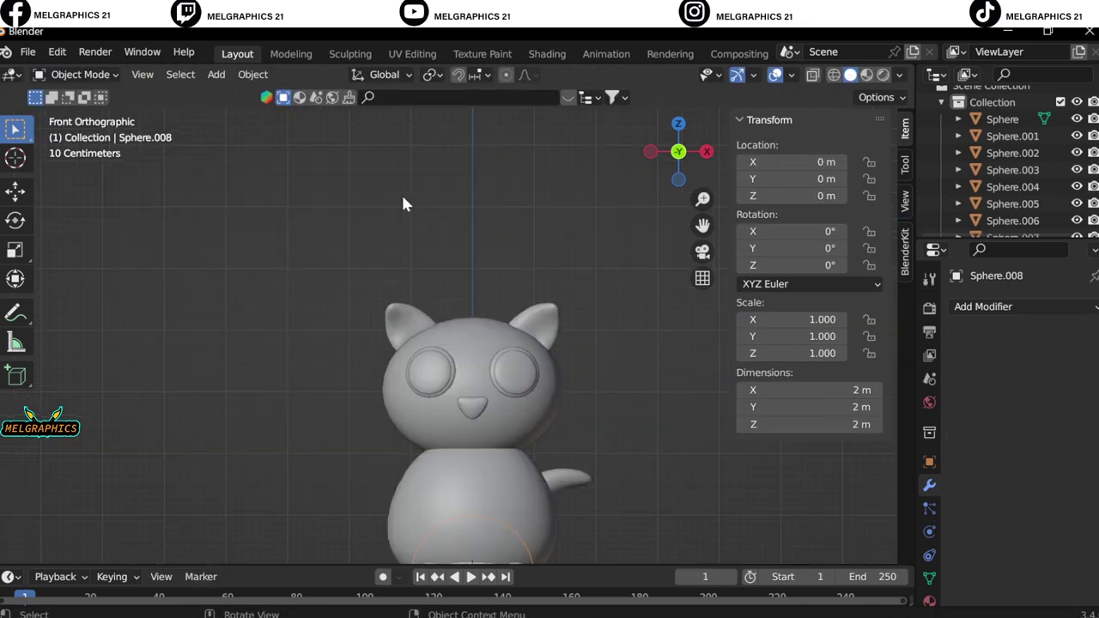
{"action": "key", "text": "g"}
{"action": "left_click", "coordinate": [447, 257]}
{"action": "key", "text": "s"}
{"action": "left_click", "coordinate": [361, 378]}
Position the small sphere inside the ear.
{"action": "scroll", "coordinate": [355, 378], "scroll_direction": "up", "scroll_amount": 5}
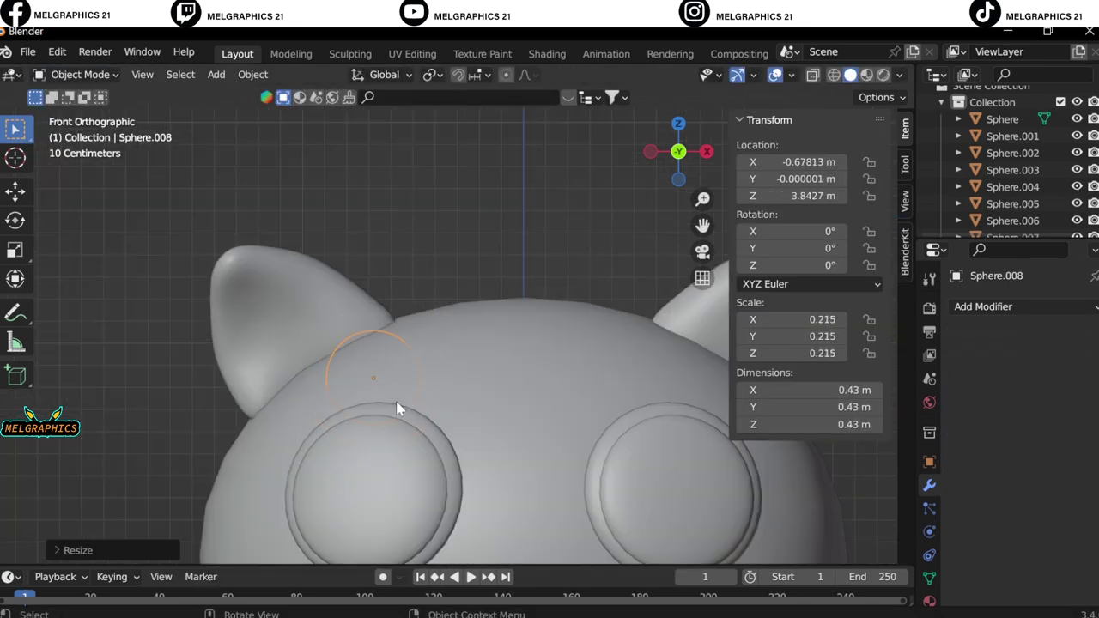
{"action": "key", "text": "g"}
{"action": "left_click", "coordinate": [306, 360]}
{"action": "middle_click_drag", "start_coordinate": [306, 361], "coordinate": [486, 379]}
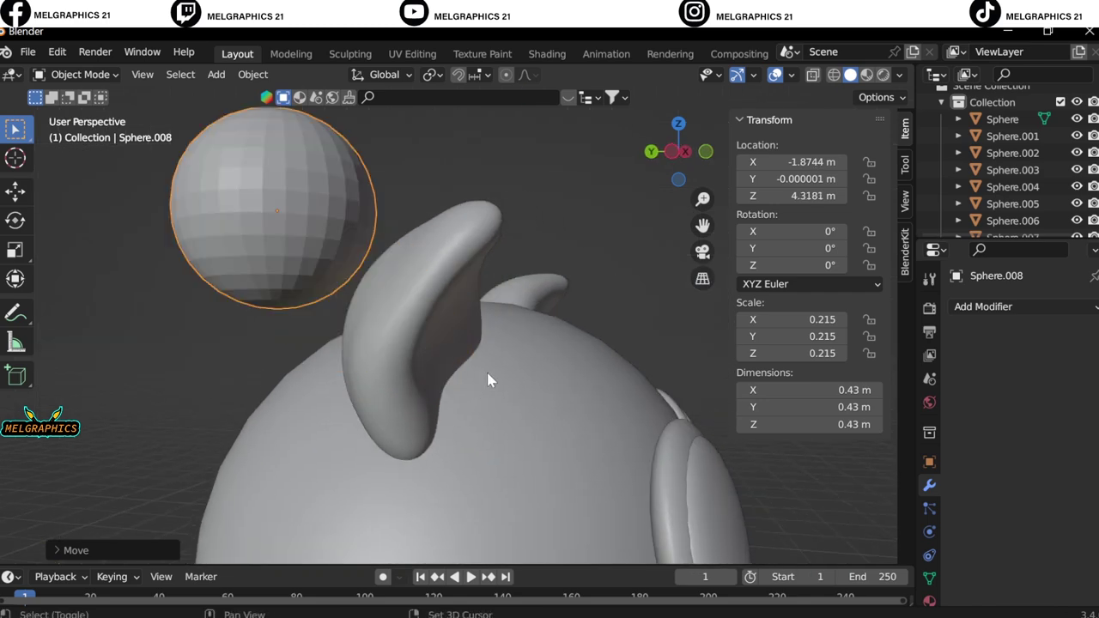
{"action": "key", "text": "g"}
{"action": "left_click", "coordinate": [429, 344]}
Grab-sculpt the sphere into an inner-ear piece stretched along the ear, then exit Sculpt Mode.
{"action": "left_click", "coordinate": [75, 73]}
{"action": "left_click", "coordinate": [78, 128]}
{"action": "left_click_drag", "start_coordinate": [496, 373], "coordinate": [464, 360]}
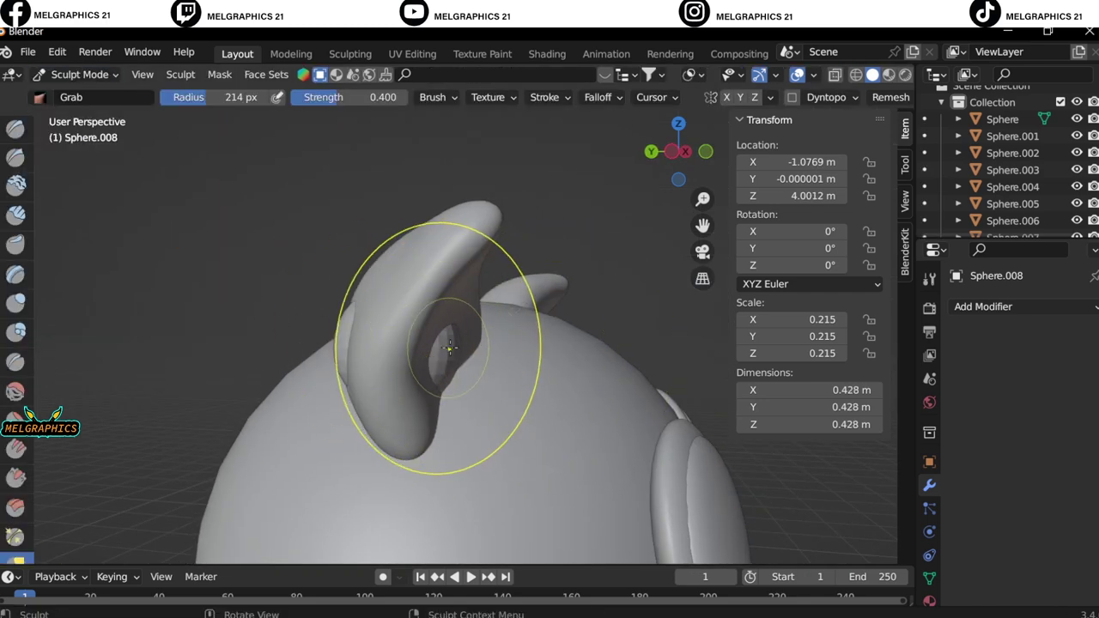
{"action": "left_click_drag", "start_coordinate": [363, 331], "coordinate": [449, 343]}
{"action": "key", "text": "KP_1"}
{"action": "mouse_move", "coordinate": [314, 344]}
{"action": "left_mouse_down"}
{"action": "mouse_move", "coordinate": [359, 324]}
{"action": "mouse_move", "coordinate": [258, 296]}
{"action": "left_mouse_up"}
{"action": "key", "text": "f"}
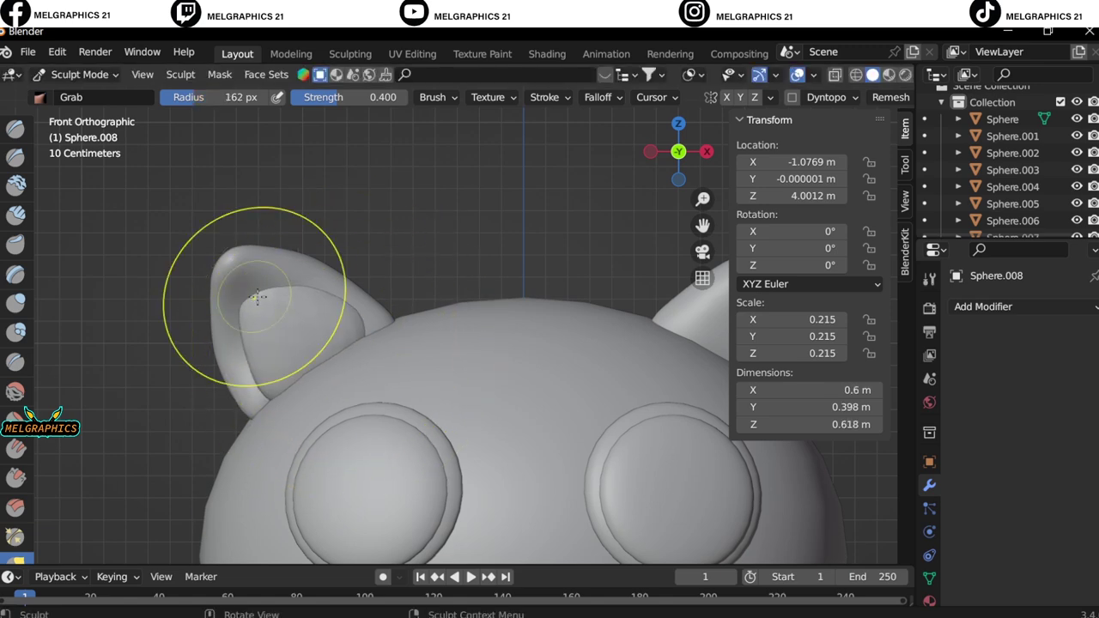
{"action": "key", "text": "ctrl+Tab"}
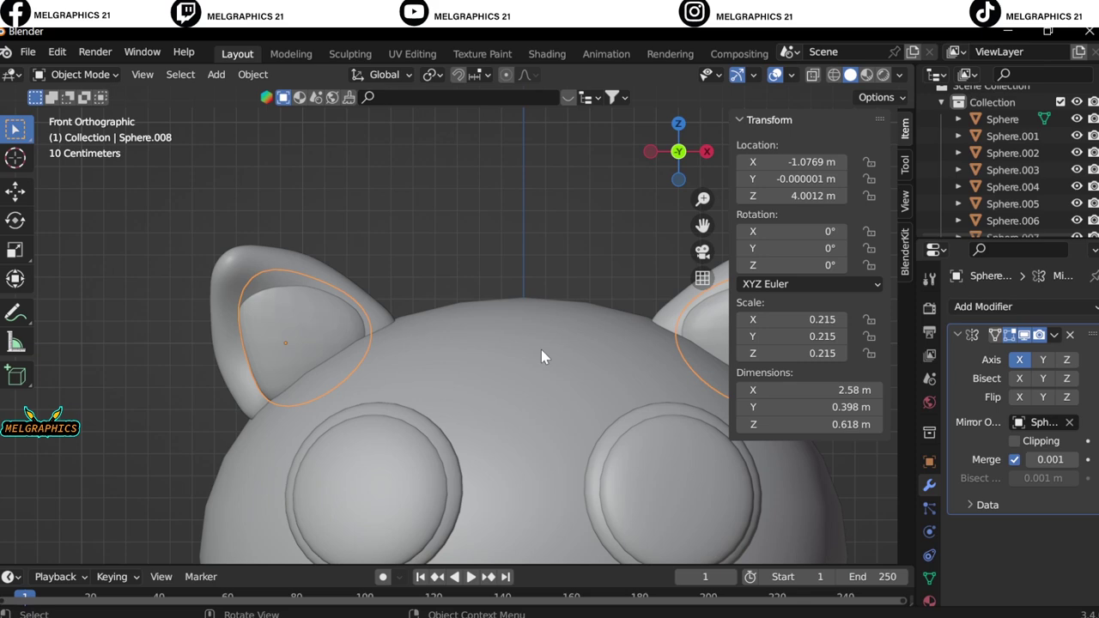
{"action": "scroll", "coordinate": [540, 356], "scroll_direction": "down", "scroll_amount": 1}
{"action": "scroll", "coordinate": [475, 376], "scroll_direction": "down", "scroll_amount": 2}
{"action": "scroll", "coordinate": [493, 429], "scroll_direction": "up", "scroll_amount": 2}
Add a UV sphere and raise it up to the cat's head.
{"action": "left_click", "coordinate": [217, 75]}
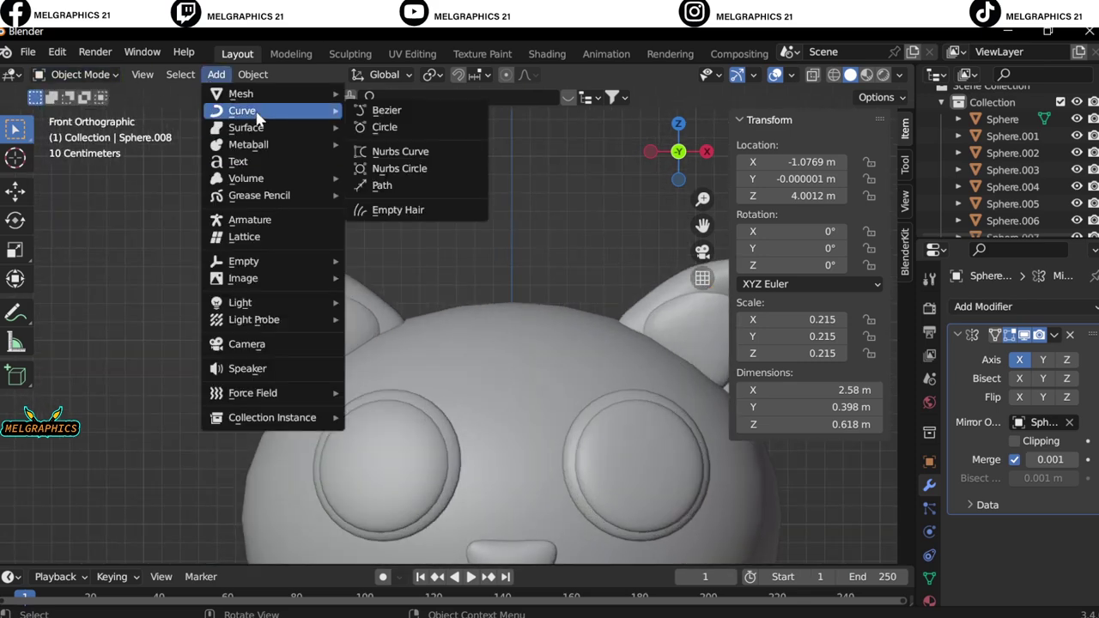
{"action": "key", "text": "shift+a"}
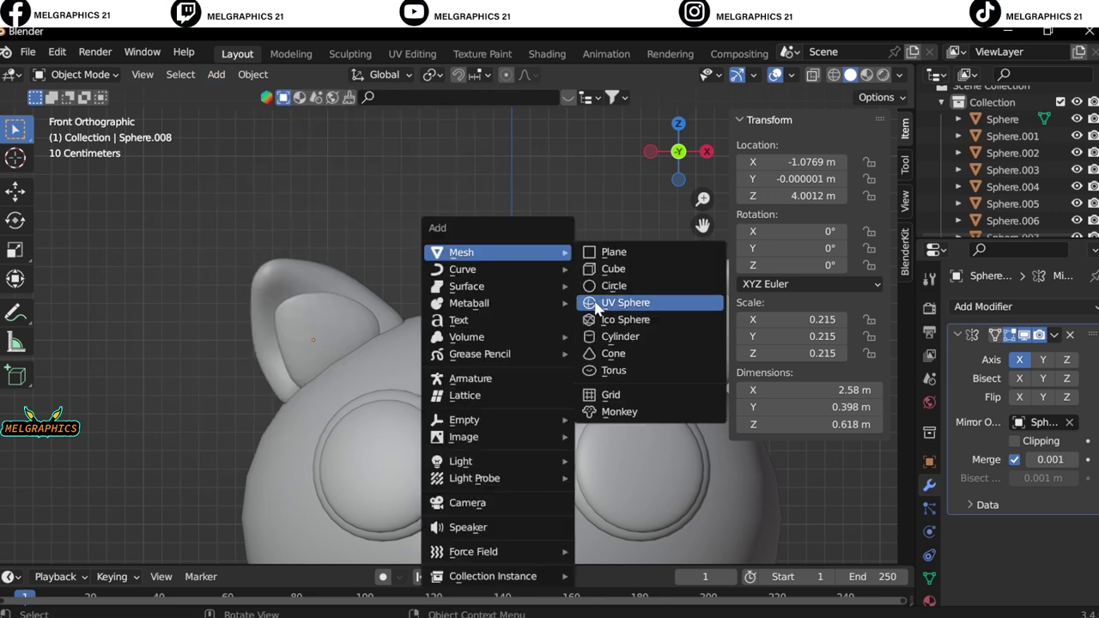
{"action": "left_click", "coordinate": [631, 301]}
{"action": "scroll", "coordinate": [482, 489], "scroll_direction": "down", "scroll_amount": 8}
{"action": "key", "text": "g"}
{"action": "key", "text": "z"}
{"action": "left_click", "coordinate": [464, 407]}
{"action": "scroll", "coordinate": [463, 407], "scroll_direction": "up", "scroll_amount": 6}
Shrink the sphere to 0.099 and move it forward onto the face.
{"action": "key", "text": "s"}
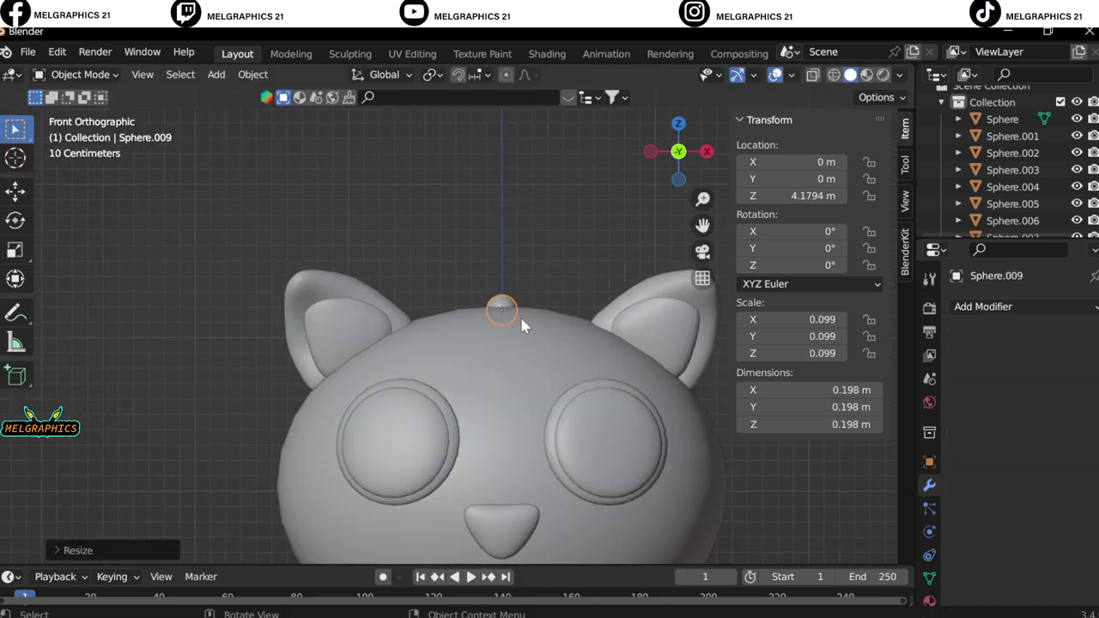
{"action": "left_click", "coordinate": [519, 320]}
{"action": "key", "text": "g"}
{"action": "key", "text": "KP_3"}
{"action": "key", "text": "g"}
{"action": "key", "text": "y"}
{"action": "left_click", "coordinate": [434, 331]}
{"action": "key", "text": "KP_1"}
Sculpt the small sphere with the Grab brush into a curved brow arching over the eye.
{"action": "key", "text": "ctrl+Tab"}
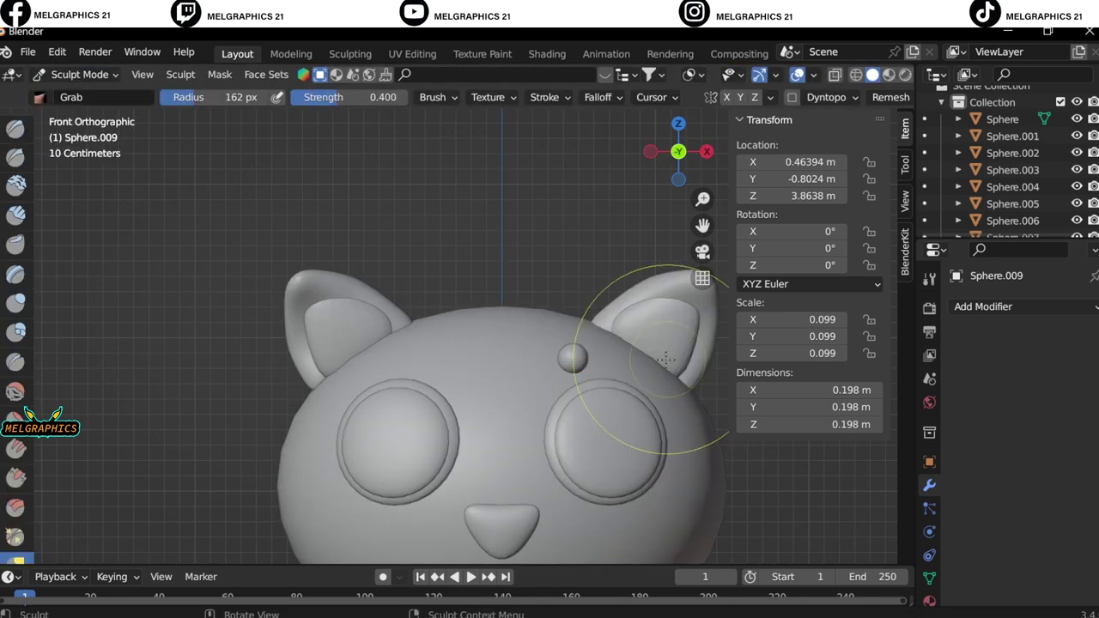
{"action": "scroll", "coordinate": [600, 361], "scroll_direction": "up", "scroll_amount": 4}
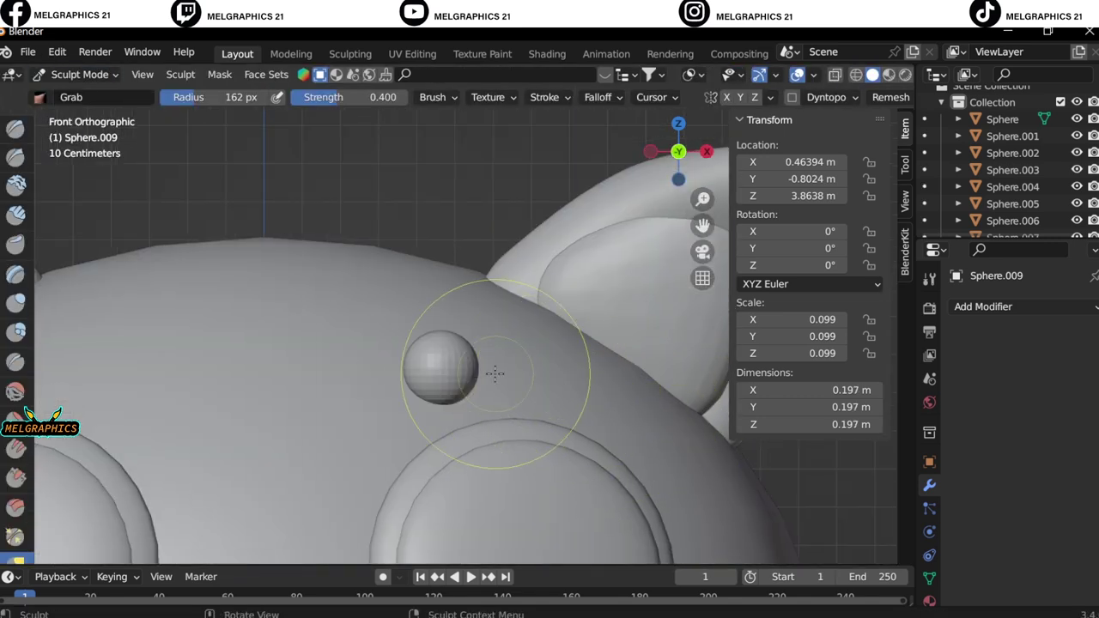
{"action": "left_click_drag", "start_coordinate": [490, 368], "coordinate": [592, 391]}
{"action": "mouse_move", "coordinate": [425, 378]}
{"action": "left_mouse_down"}
{"action": "mouse_move", "coordinate": [387, 396]}
{"action": "mouse_move", "coordinate": [412, 378]}
{"action": "left_mouse_up"}
{"action": "middle_click_drag", "start_coordinate": [412, 377], "coordinate": [344, 360]}
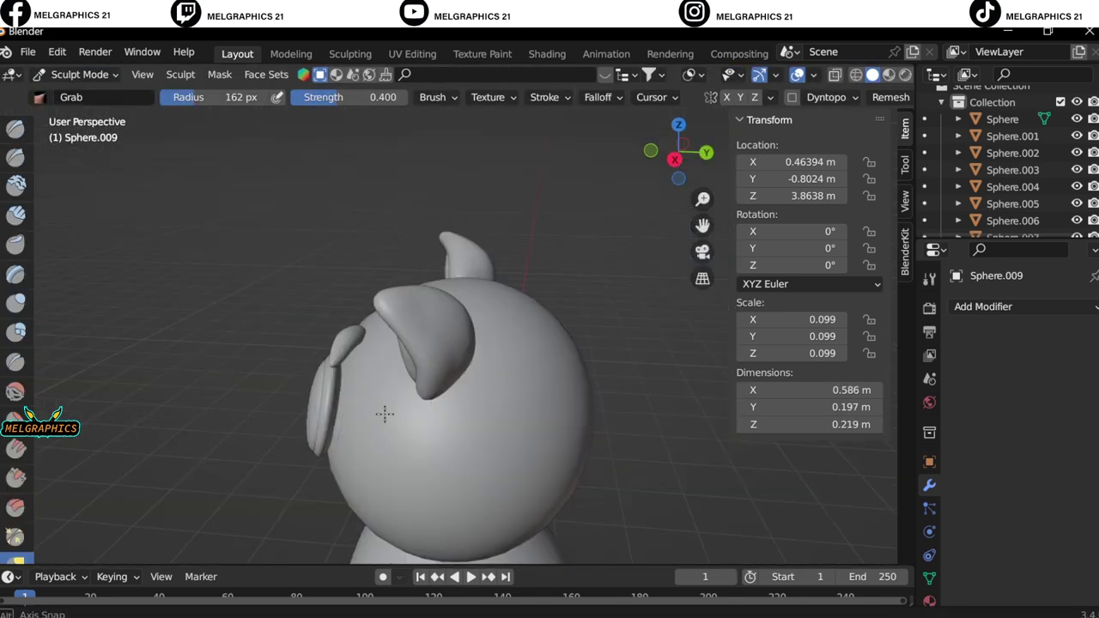
{"action": "key", "text": "KP_3"}
{"action": "mouse_move", "coordinate": [199, 382]}
{"action": "left_mouse_down"}
{"action": "mouse_move", "coordinate": [198, 408]}
{"action": "mouse_move", "coordinate": [198, 395]}
{"action": "left_mouse_up"}
{"action": "key", "text": "KP_1"}
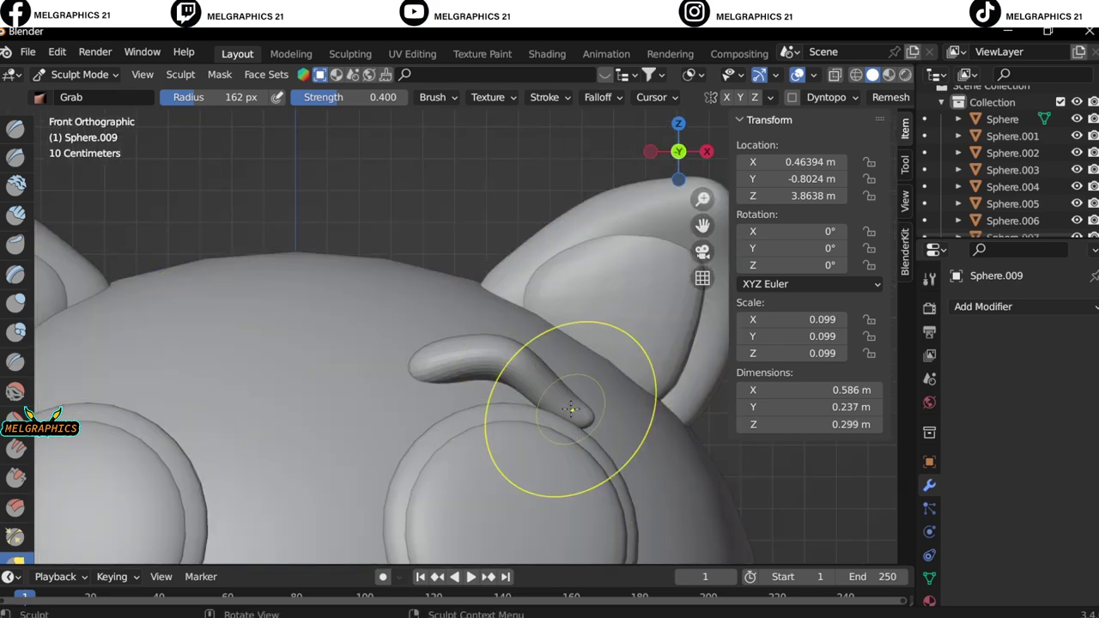
{"action": "left_click_drag", "start_coordinate": [574, 405], "coordinate": [588, 397]}
{"action": "key", "text": "ctrl+Tab"}
{"action": "scroll", "coordinate": [629, 440], "scroll_direction": "down", "scroll_amount": 4}
{"action": "scroll", "coordinate": [629, 439], "scroll_direction": "down", "scroll_amount": 2}
Add a cone and narrow it to 0.2 width and thin front to back.
{"action": "scroll", "coordinate": [550, 445], "scroll_direction": "up", "scroll_amount": 6}
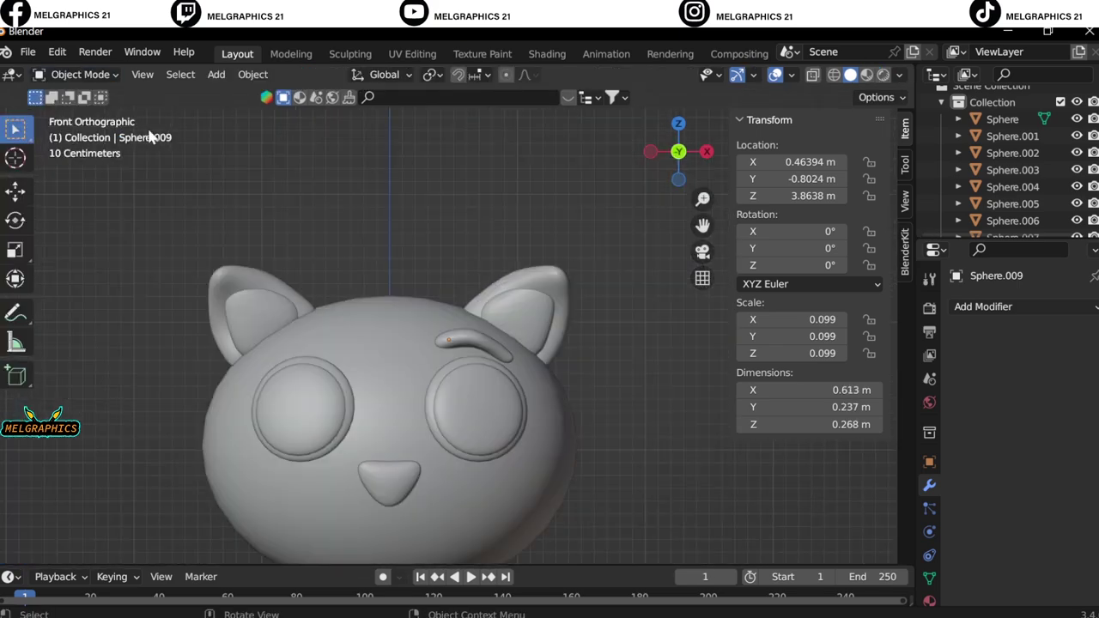
{"action": "key", "text": "shift+a"}
{"action": "left_click", "coordinate": [448, 331]}
{"action": "scroll", "coordinate": [479, 502], "scroll_direction": "down", "scroll_amount": 6}
{"action": "scroll", "coordinate": [479, 502], "scroll_direction": "up", "scroll_amount": 3}
{"action": "type", "text": "sx0.2"}
{"action": "key", "text": "Return"}
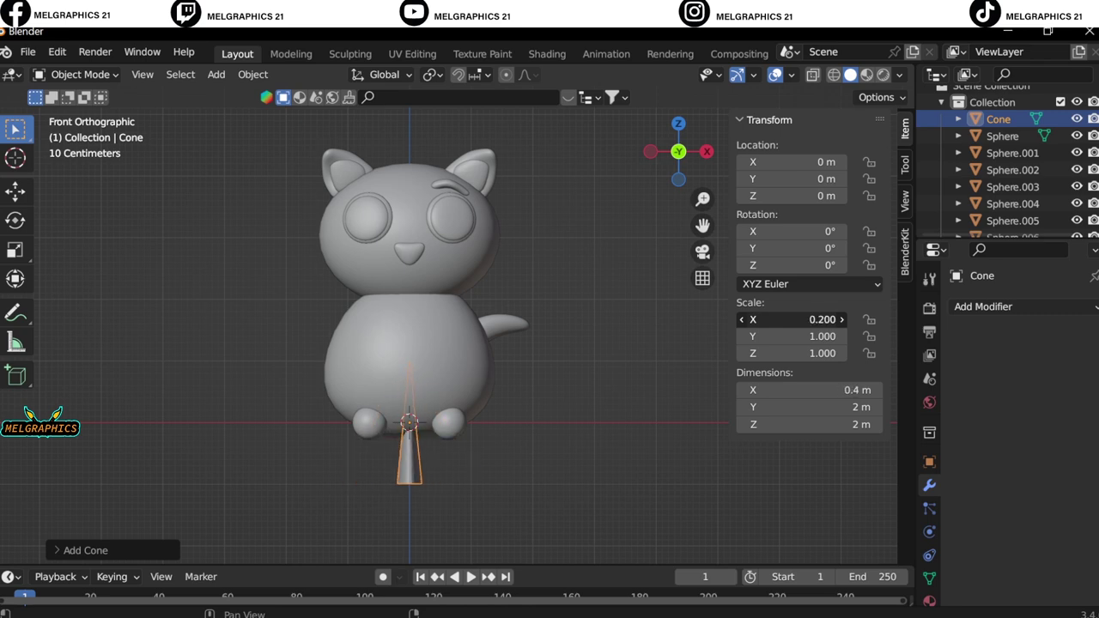
{"action": "key", "text": "Escape"}
{"action": "key", "text": "KP_3"}
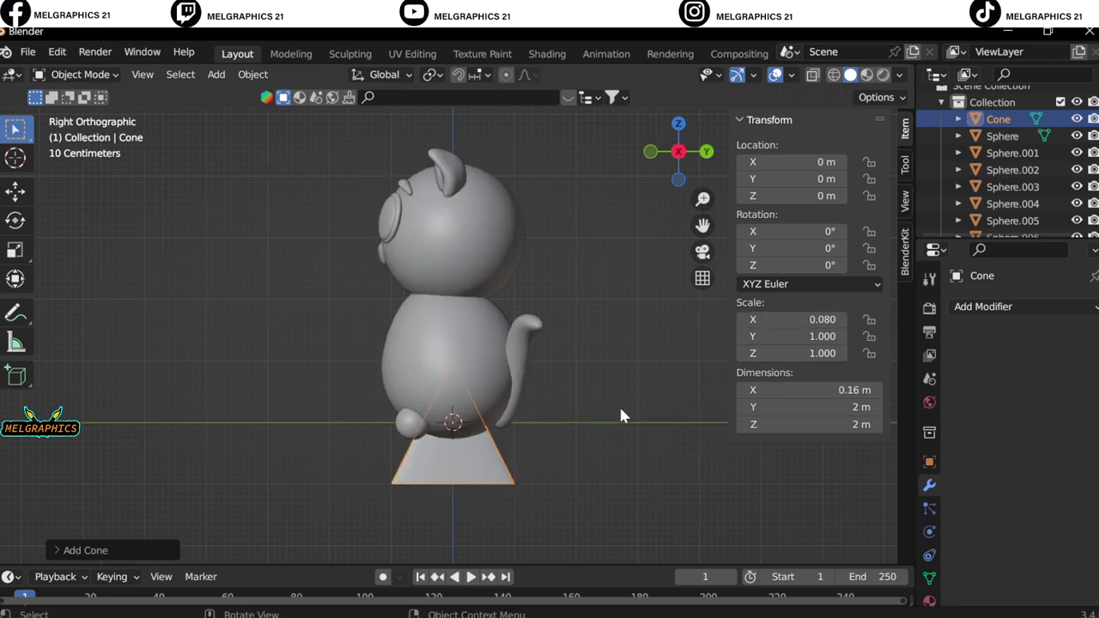
{"action": "left_click_drag", "start_coordinate": [798, 337], "coordinate": [756, 336]}
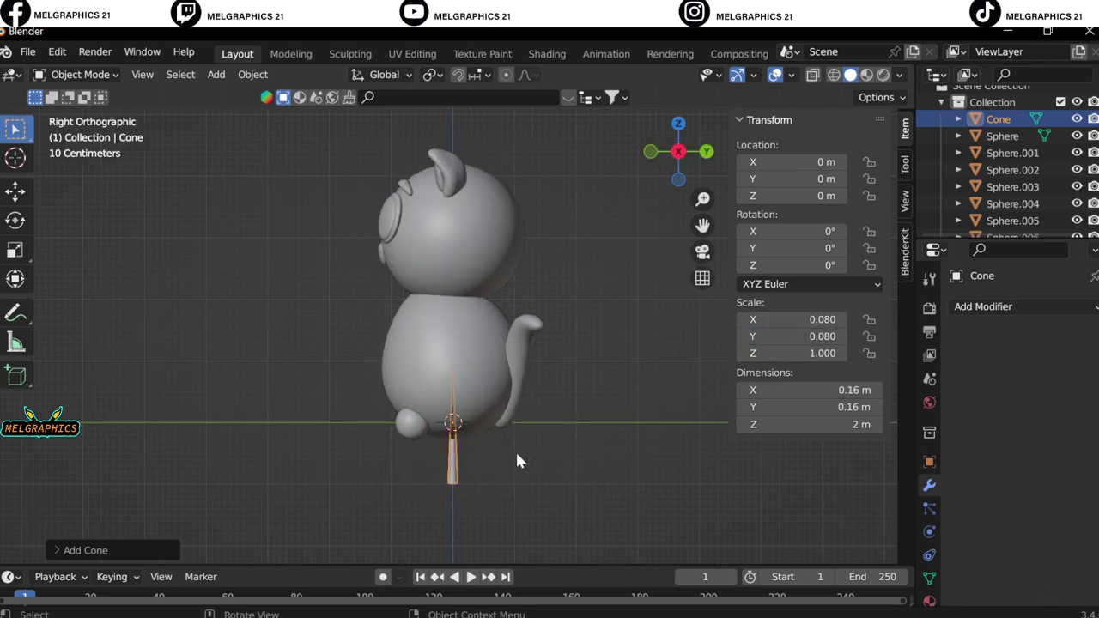
{"action": "key", "text": "KP_1"}
{"action": "scroll", "coordinate": [515, 455], "scroll_direction": "up", "scroll_amount": 3}
Scale the cone down and place it beside the nose in front of the face.
{"action": "key", "text": "g"}
{"action": "left_click", "coordinate": [461, 156]}
{"action": "key", "text": "s"}
{"action": "left_click", "coordinate": [468, 271]}
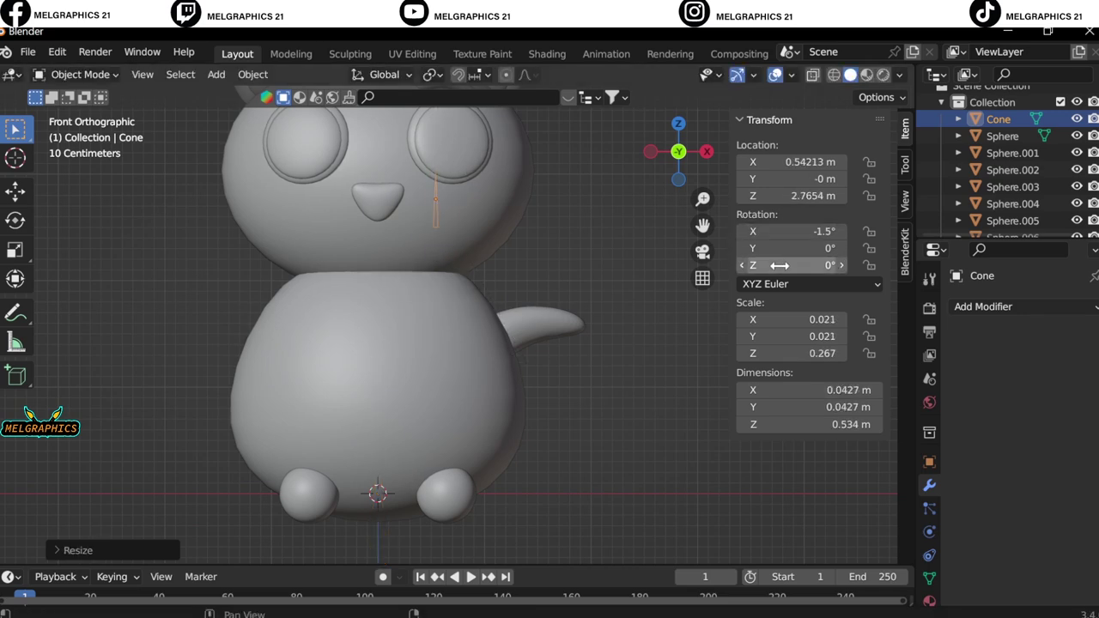
{"action": "key", "text": "KP_3"}
{"action": "key", "text": "g"}
{"action": "key", "text": "y"}
{"action": "left_click", "coordinate": [186, 358]}
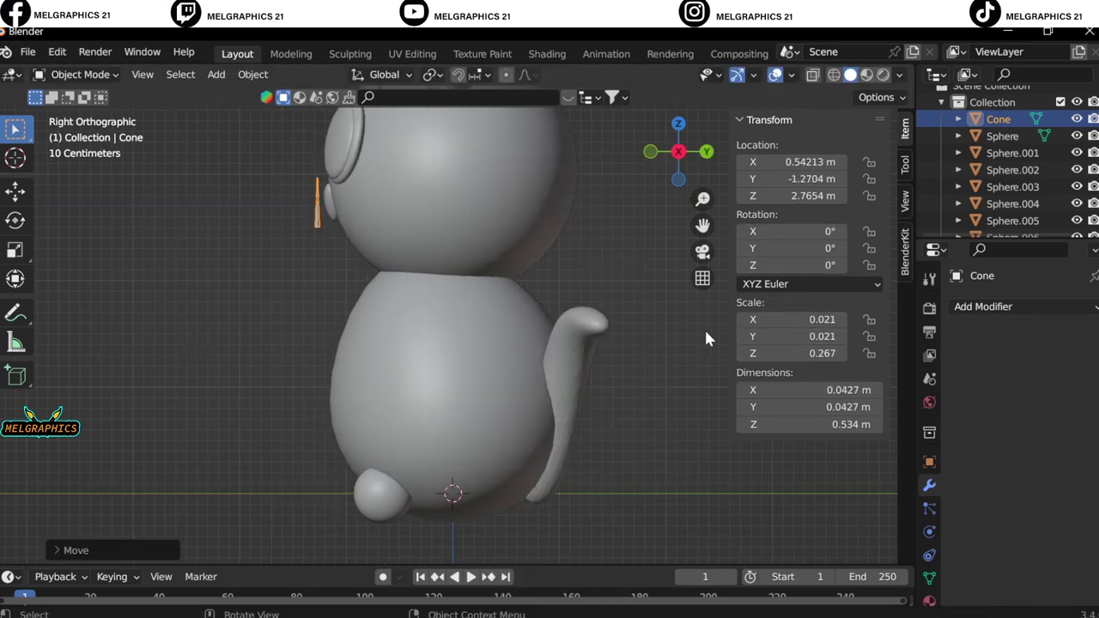
{"action": "key", "text": "KP_1"}
{"action": "scroll", "coordinate": [429, 344], "scroll_direction": "up", "scroll_amount": 3}
Lay the whisker horizontally while keeping it thin.
{"action": "left_click_drag", "start_coordinate": [798, 320], "coordinate": [841, 319]}
{"action": "key", "text": "Escape"}
{"action": "left_click_drag", "start_coordinate": [798, 231], "coordinate": [807, 230]}
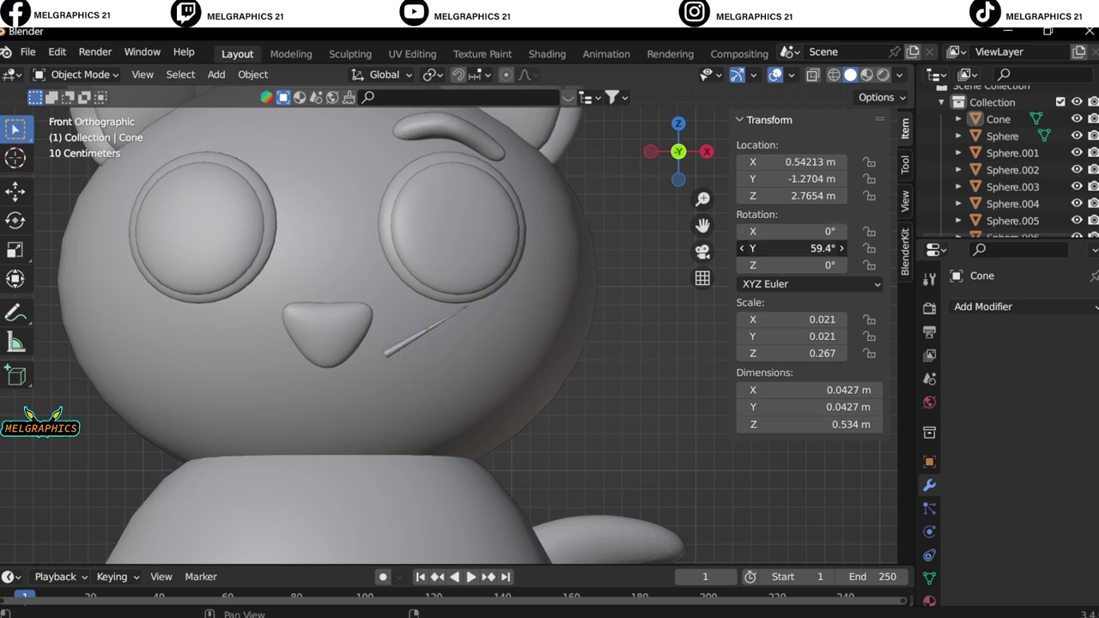
{"action": "key", "text": "Return"}
{"action": "key", "text": "KP_3"}
{"action": "left_click", "coordinate": [217, 328]}
Reposition the whisker front-to-back so it sits against the cheek.
{"action": "key", "text": "KP_1"}
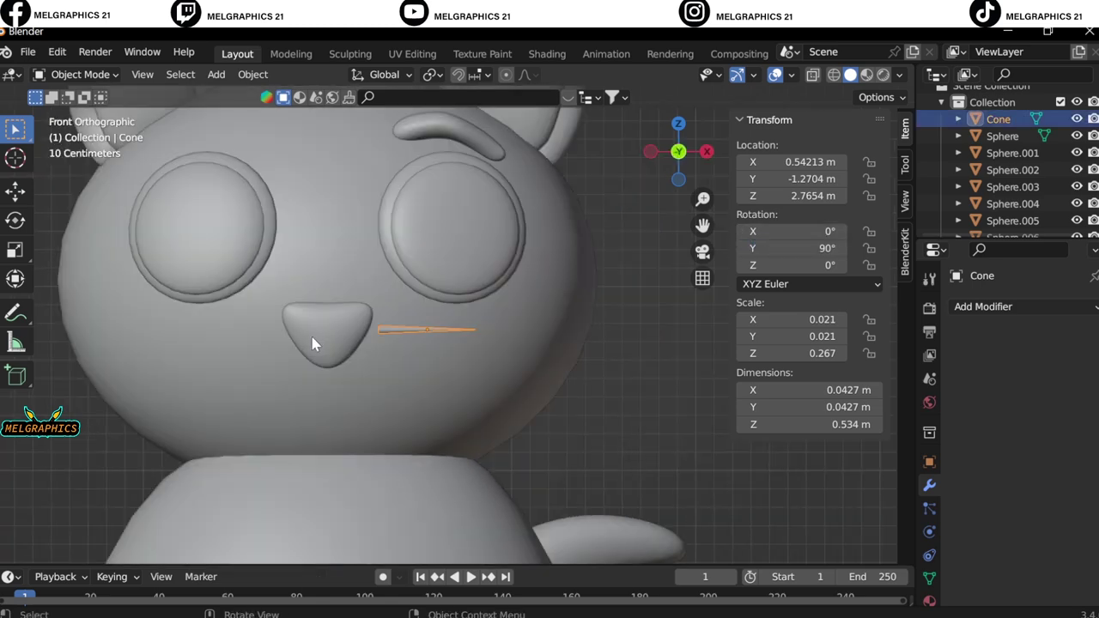
{"action": "key", "text": "g"}
{"action": "left_click", "coordinate": [288, 355]}
{"action": "key", "text": "KP_3"}
{"action": "key", "text": "g"}
{"action": "key", "text": "y"}
{"action": "left_click", "coordinate": [349, 372]}
{"action": "middle_click_drag", "start_coordinate": [348, 372], "coordinate": [417, 392]}
{"action": "key", "text": "KP_1"}
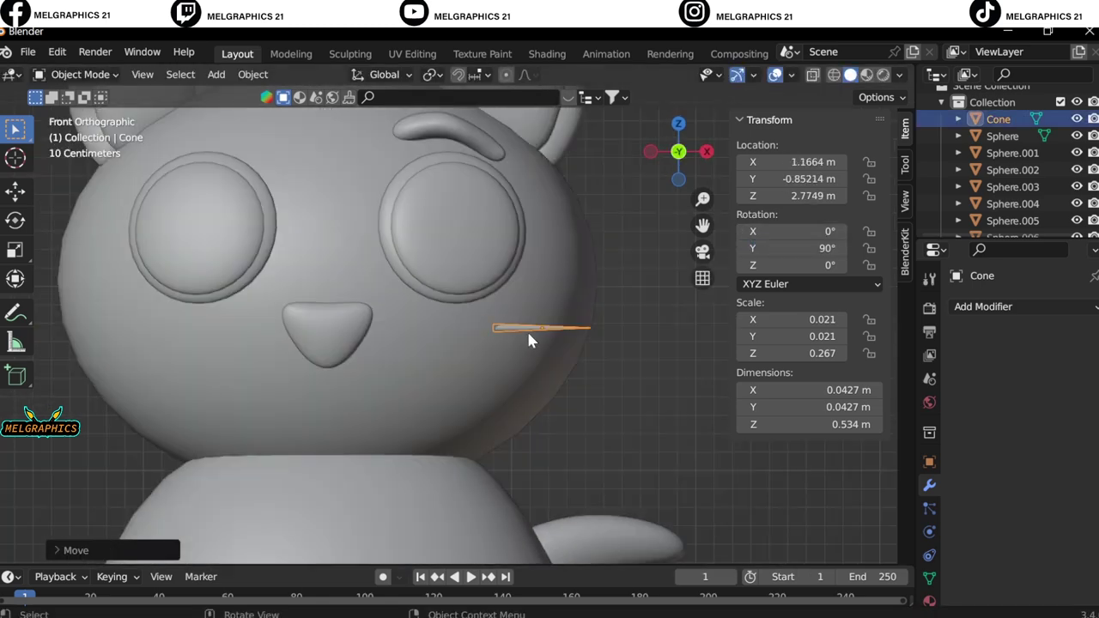
Duplicate the whisker and place the copy just below the first.
{"action": "right_click", "coordinate": [503, 444]}
{"action": "left_click", "coordinate": [503, 443]}
{"action": "left_click", "coordinate": [501, 447]}
{"action": "middle_click_drag", "start_coordinate": [502, 447], "coordinate": [442, 458]}
{"action": "key", "text": "KP_3"}
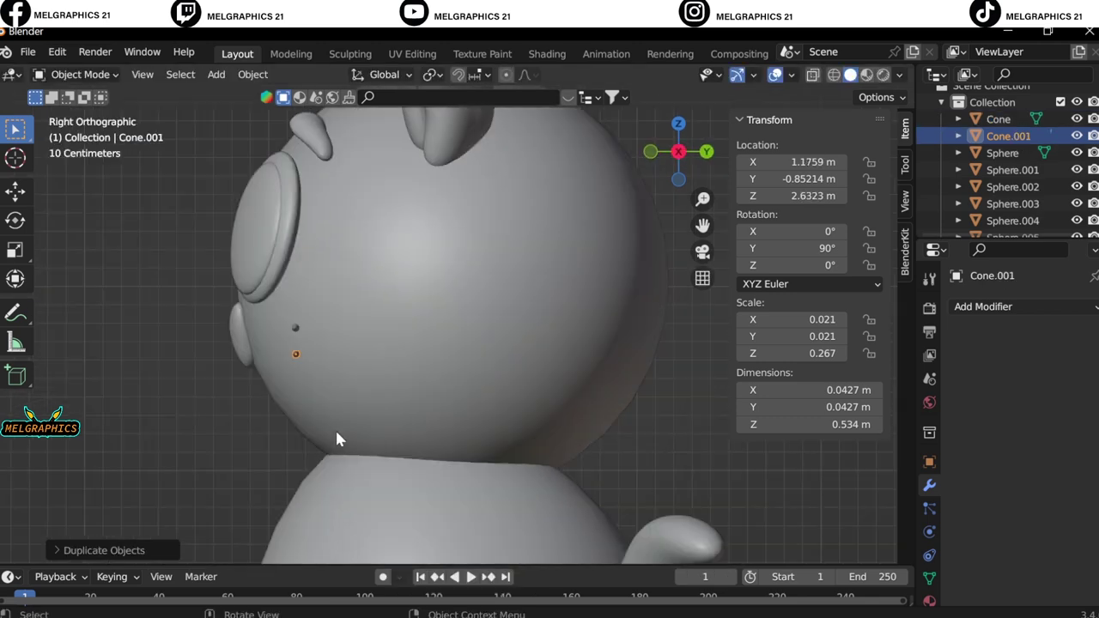
{"action": "key", "text": "KP_1"}
{"action": "left_click", "coordinate": [524, 327]}
Add a Mirror modifier to the right whiskers with the head Sphere as mirror object.
{"action": "left_click", "coordinate": [982, 306]}
{"action": "left_click", "coordinate": [741, 503]}
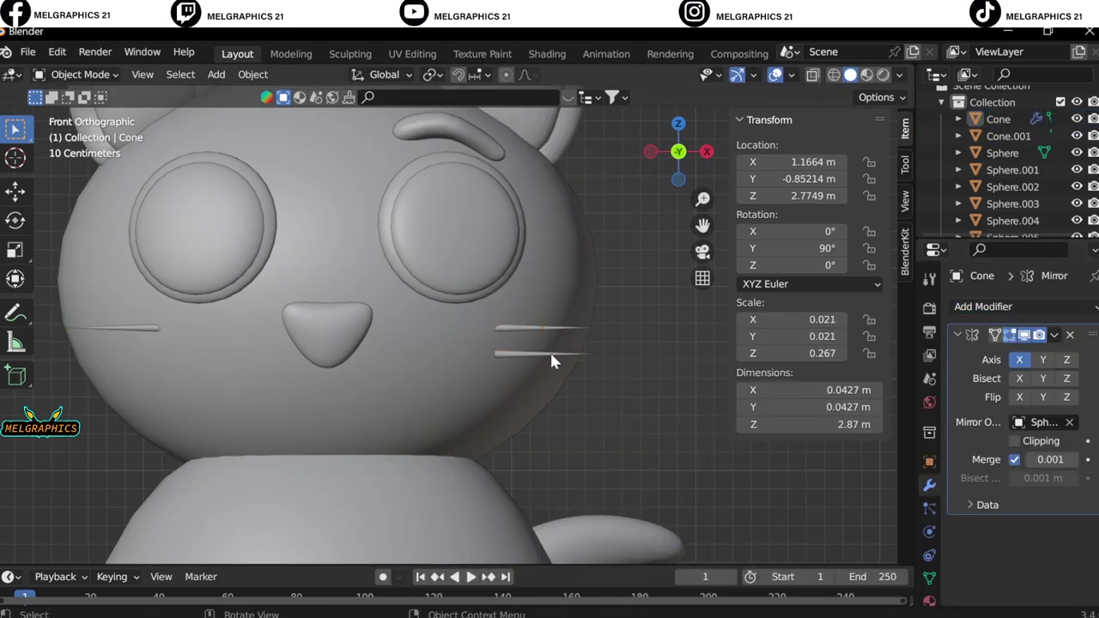
{"action": "left_click", "coordinate": [552, 354]}
{"action": "scroll", "coordinate": [395, 422], "scroll_direction": "down", "scroll_amount": 3}
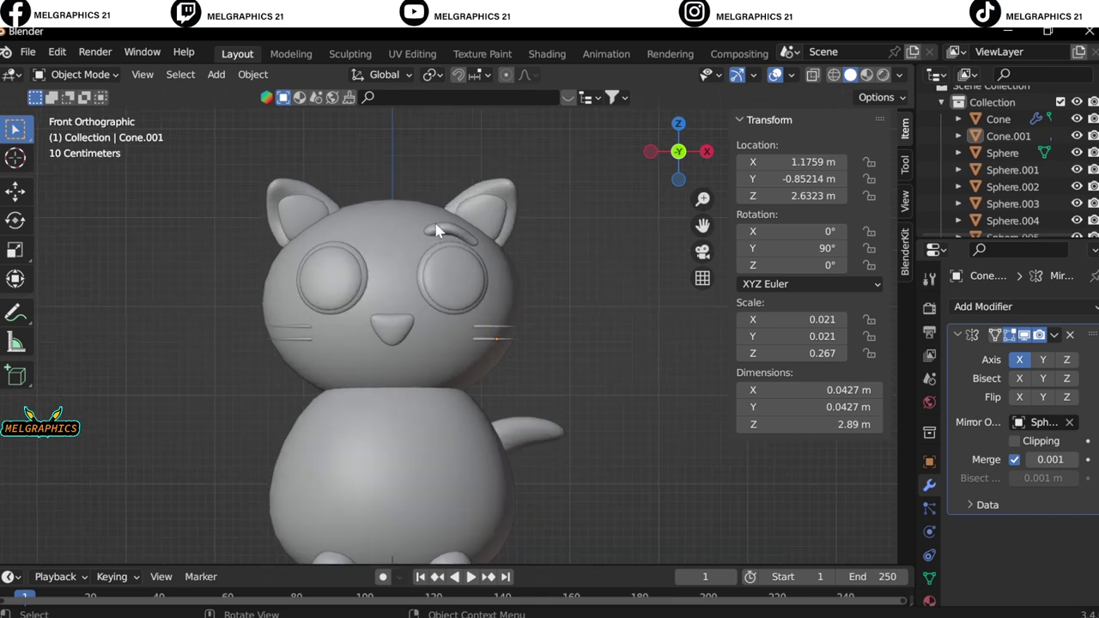
{"action": "left_click", "coordinate": [433, 233]}
{"action": "left_click", "coordinate": [1042, 421]}
{"action": "left_click", "coordinate": [937, 481]}
Give the head a new material with a dark navy Base Color.
{"action": "scroll", "coordinate": [434, 467], "scroll_direction": "down", "scroll_amount": 2}
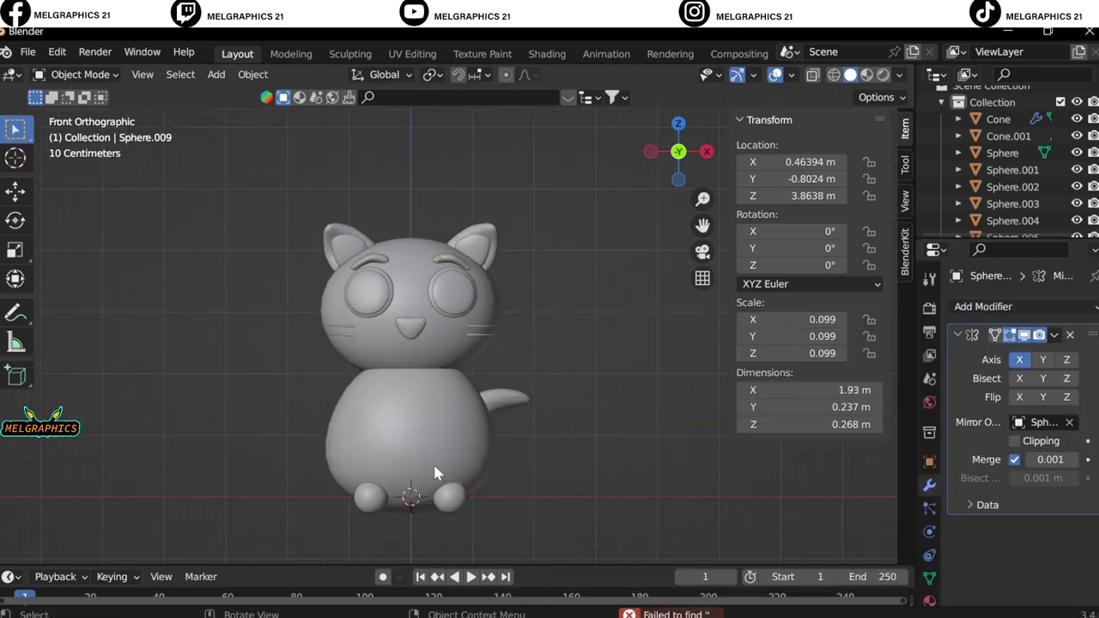
{"action": "left_click", "coordinate": [355, 296]}
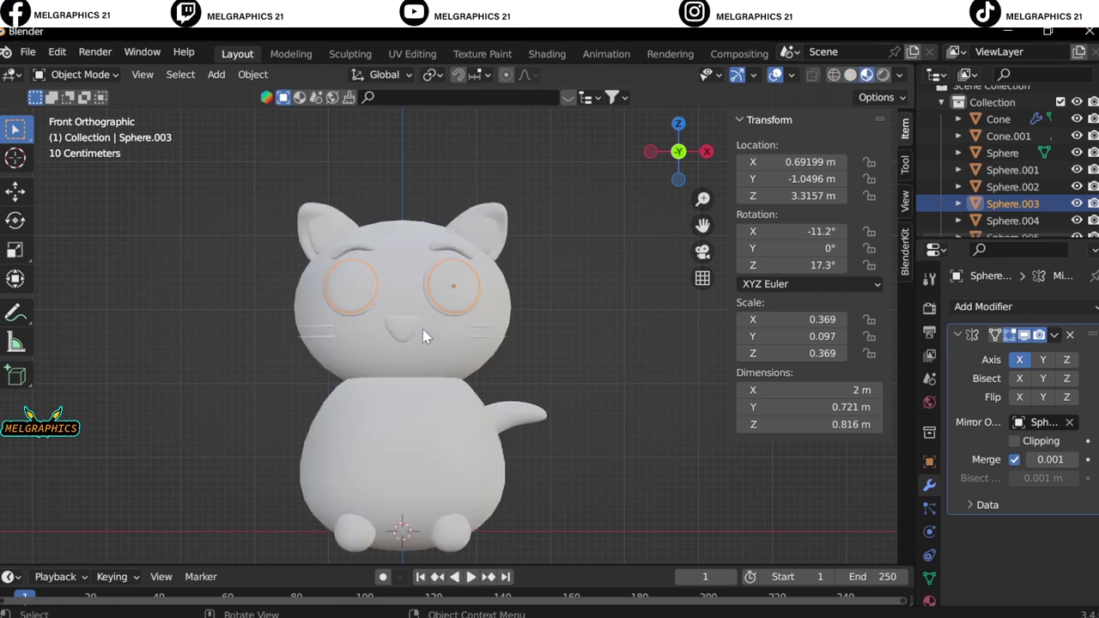
{"action": "left_click", "coordinate": [452, 360]}
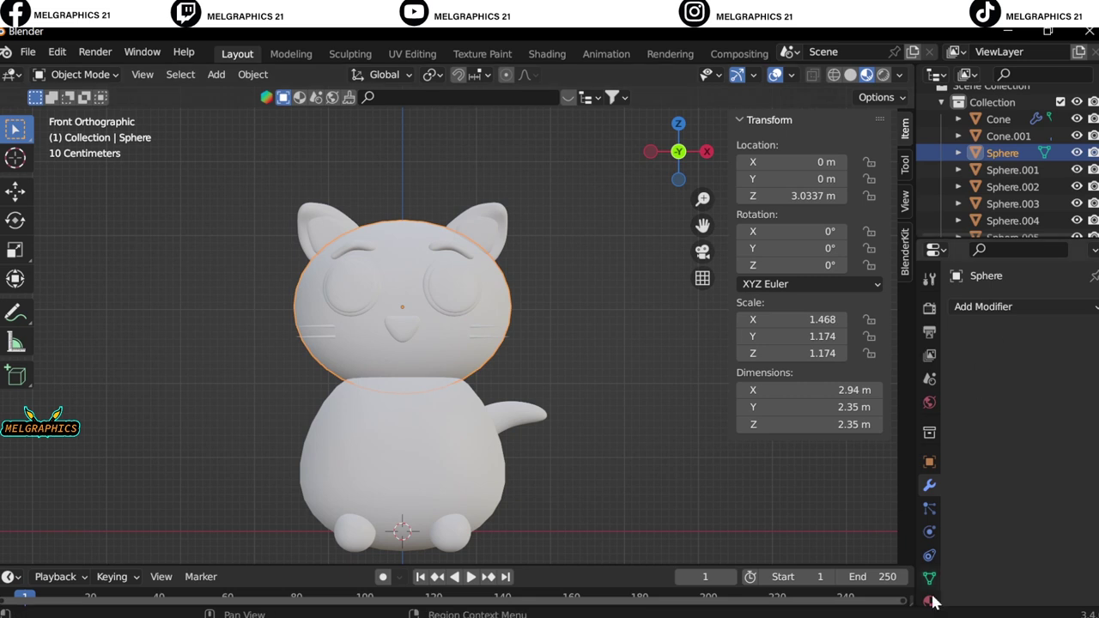
{"action": "left_click", "coordinate": [929, 601]}
{"action": "left_click", "coordinate": [984, 379]}
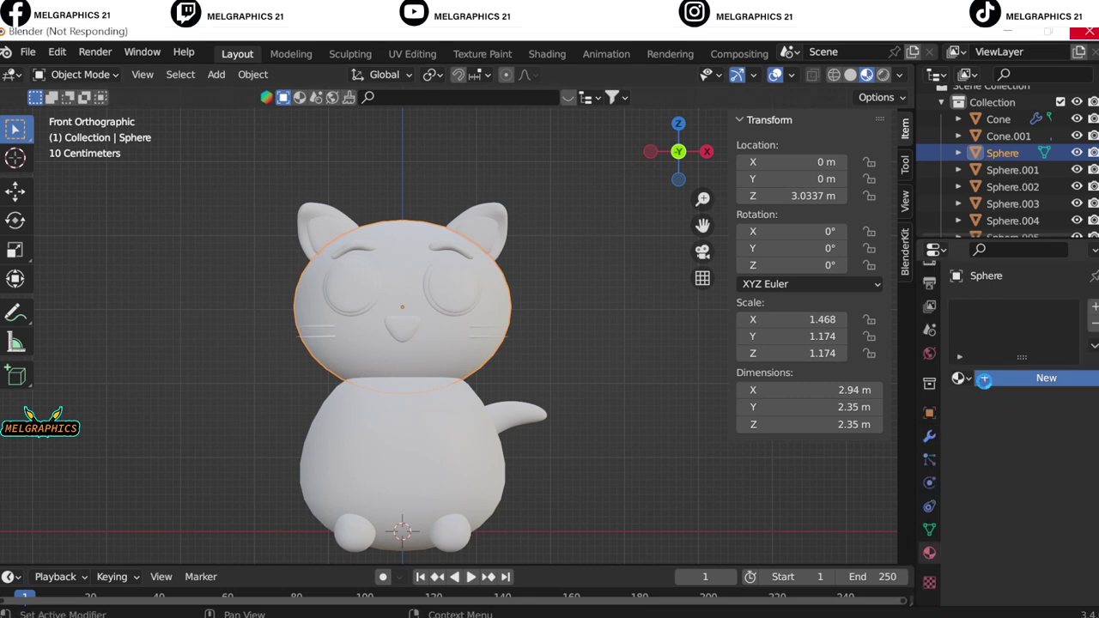
{"action": "left_click", "coordinate": [985, 383]}
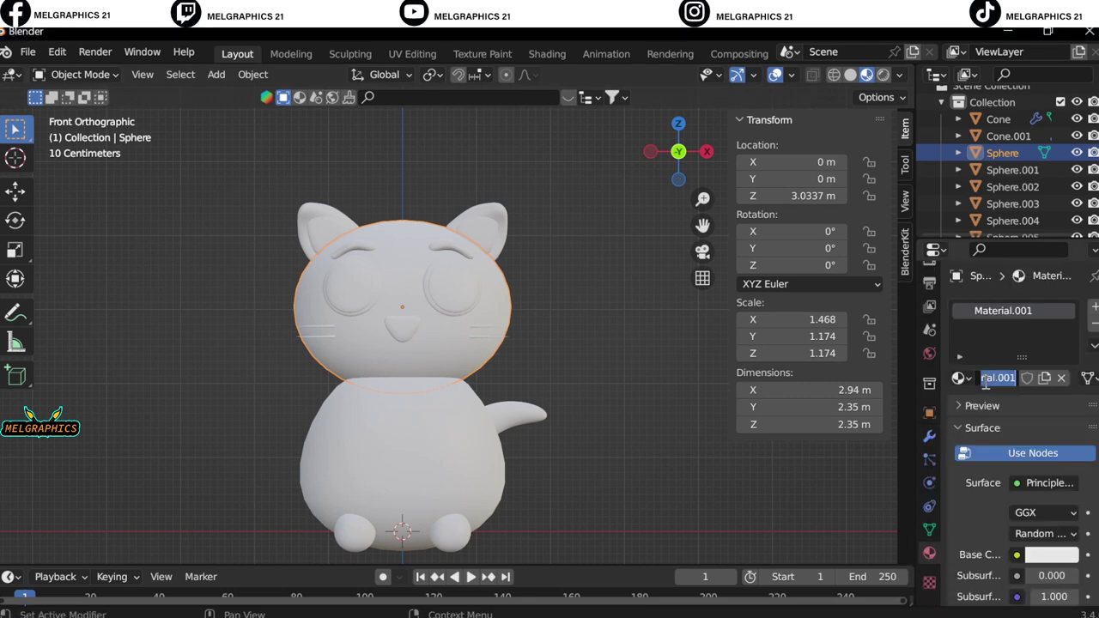
{"action": "left_click", "coordinate": [1051, 555]}
{"action": "left_click_drag", "start_coordinate": [1065, 322], "coordinate": [1064, 416]}
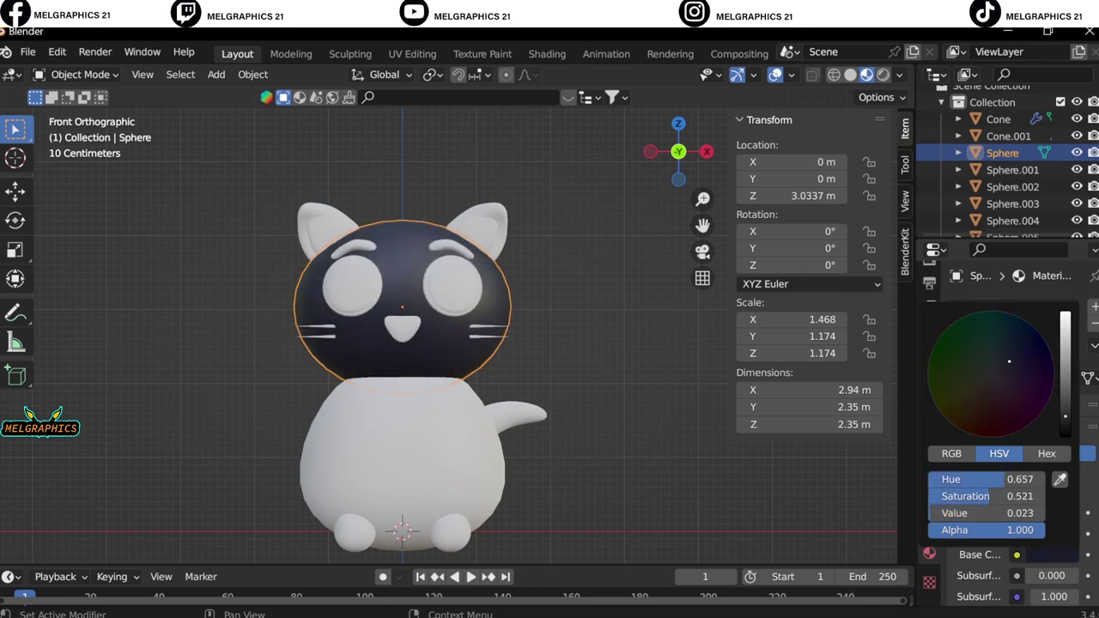
Create materials for the body and tail, sampling the same dark colour.
{"action": "left_click", "coordinate": [430, 442]}
{"action": "key", "text": "e"}
{"action": "left_click", "coordinate": [439, 337]}
{"action": "left_click", "coordinate": [515, 416]}
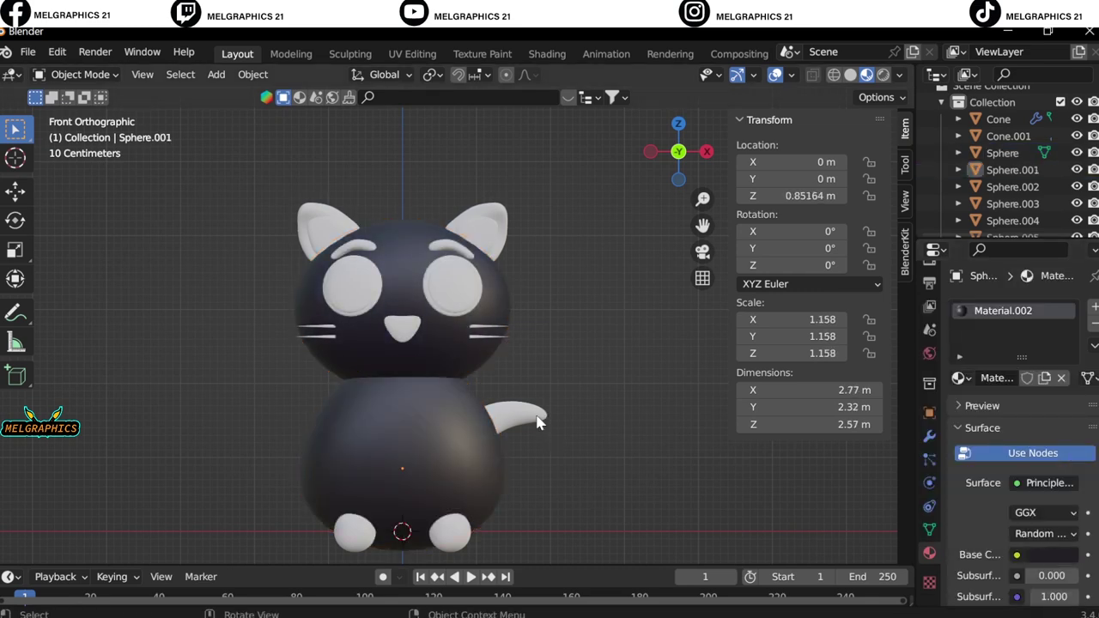
{"action": "key", "text": "e"}
{"action": "left_click", "coordinate": [375, 347]}
{"action": "left_click", "coordinate": [355, 532]}
Give the feet a material using the sampled dark body colour.
{"action": "left_click", "coordinate": [1065, 377]}
{"action": "left_click", "coordinate": [1051, 554]}
{"action": "left_click", "coordinate": [1062, 479]}
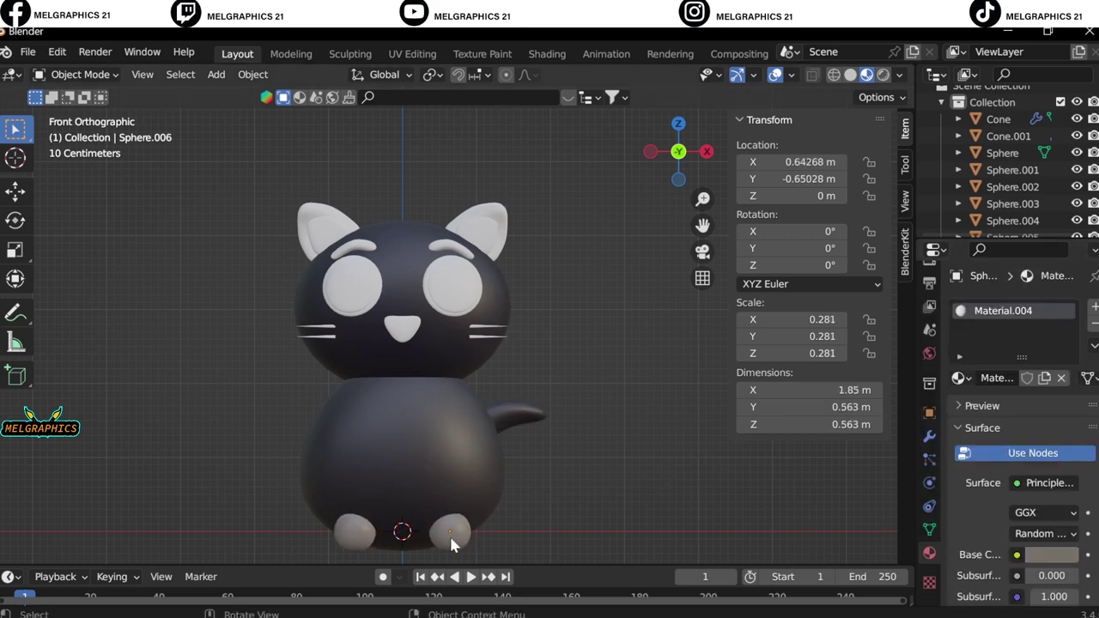
{"action": "left_click", "coordinate": [450, 536]}
{"action": "left_click", "coordinate": [1062, 479]}
{"action": "left_click", "coordinate": [403, 447]}
Select the ears and add a new, still-white material to them.
{"action": "left_click", "coordinate": [1051, 555]}
{"action": "left_click", "coordinate": [559, 416]}
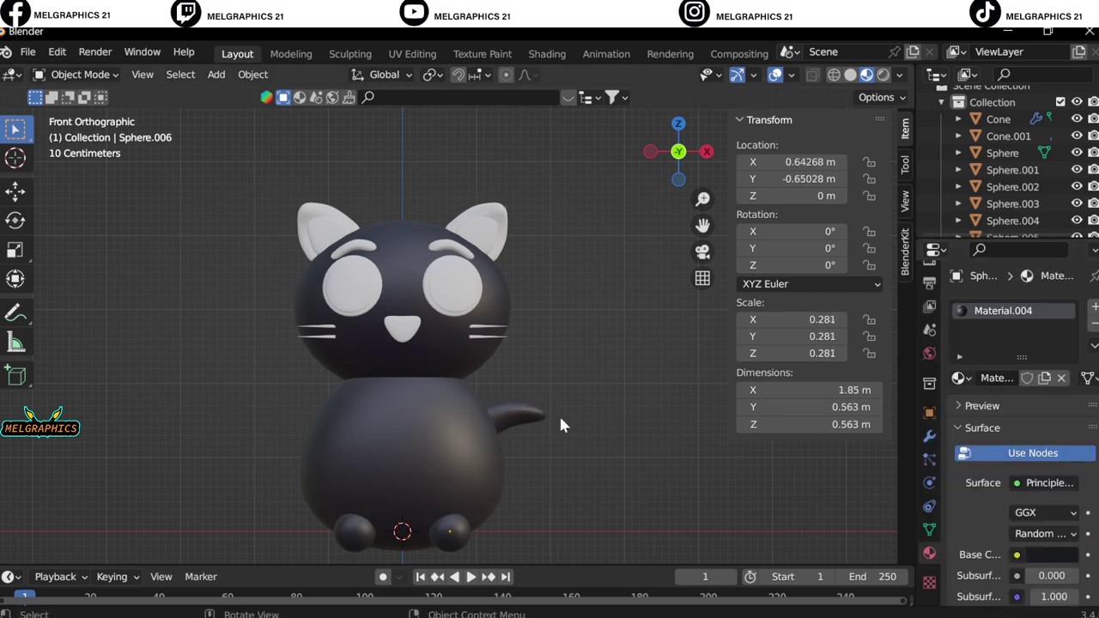
{"action": "left_click", "coordinate": [326, 230]}
{"action": "left_click", "coordinate": [1029, 378]}
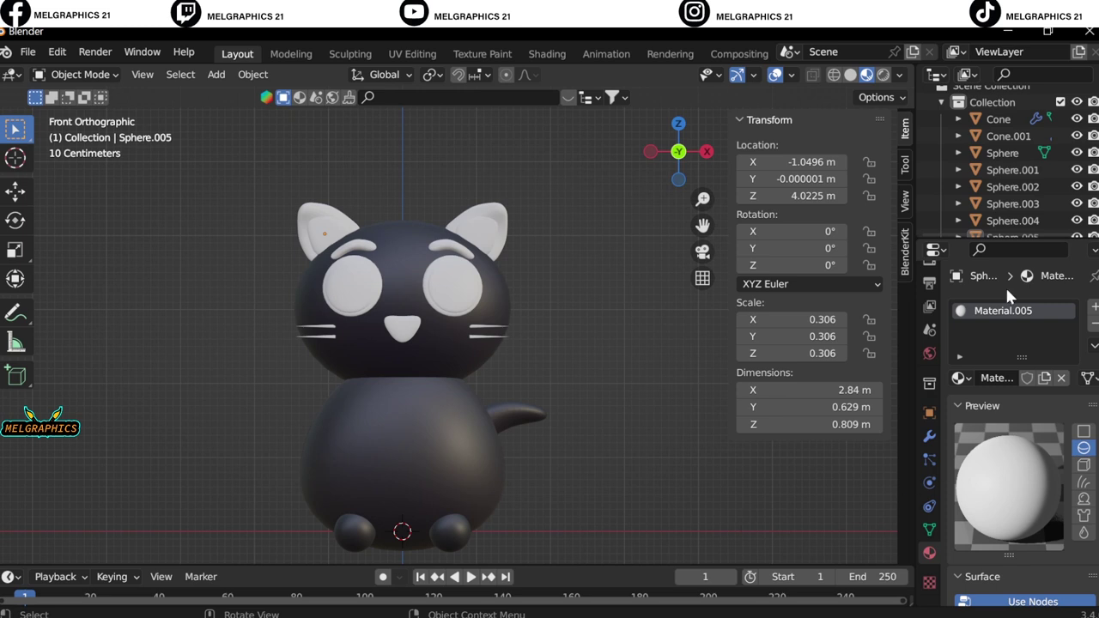
Darken the ears' Base Color to match the body.
{"action": "scroll", "coordinate": [1011, 500], "scroll_direction": "down", "scroll_amount": 5}
{"action": "left_click", "coordinate": [1047, 584]}
{"action": "scroll", "coordinate": [1012, 480], "scroll_direction": "down", "scroll_amount": 2}
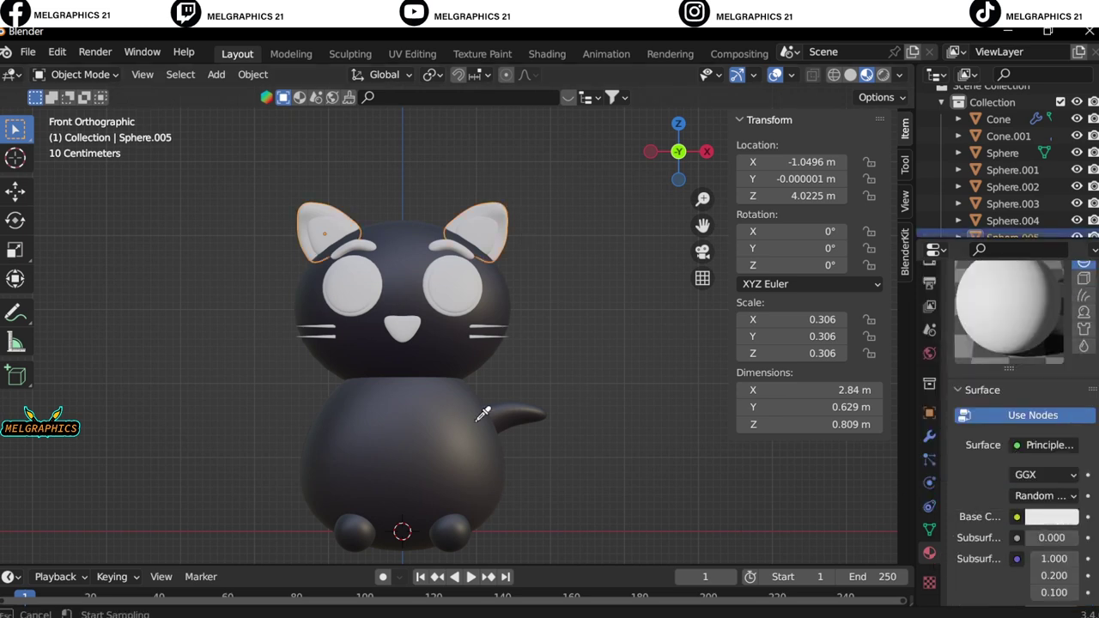
{"action": "left_click", "coordinate": [1048, 516]}
{"action": "left_click_drag", "start_coordinate": [1064, 291], "coordinate": [1064, 377]}
Make the eyes' Base Color black and check the eye rings' colour.
{"action": "left_click", "coordinate": [1013, 203]}
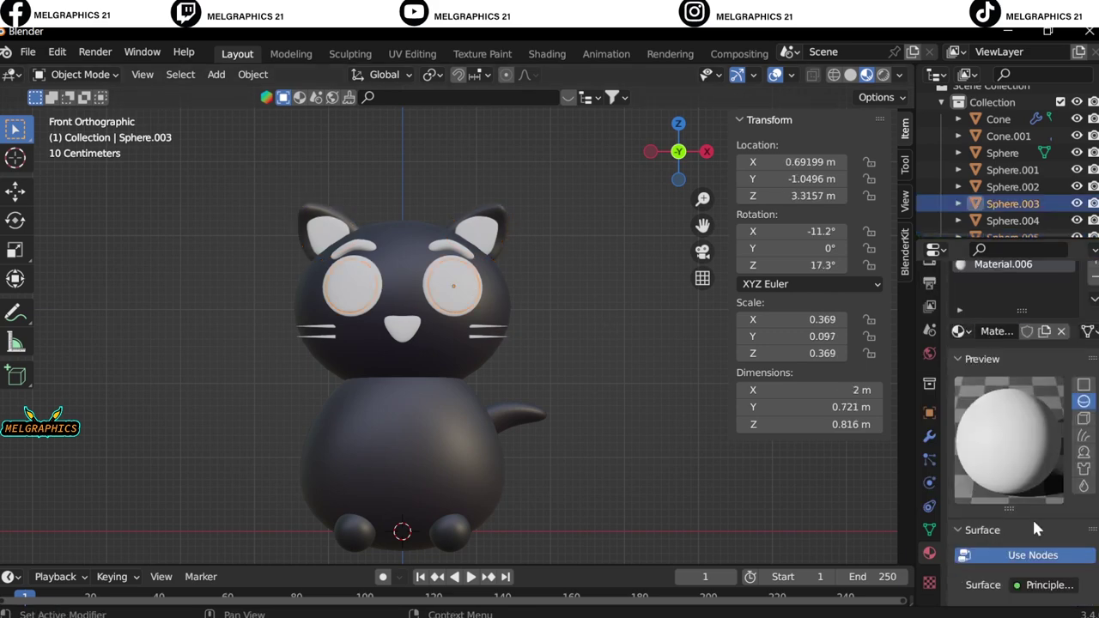
{"action": "scroll", "coordinate": [1032, 517], "scroll_direction": "down", "scroll_amount": 5}
{"action": "left_click", "coordinate": [1047, 516]}
{"action": "left_click", "coordinate": [1070, 387]}
{"action": "left_click", "coordinate": [440, 313]}
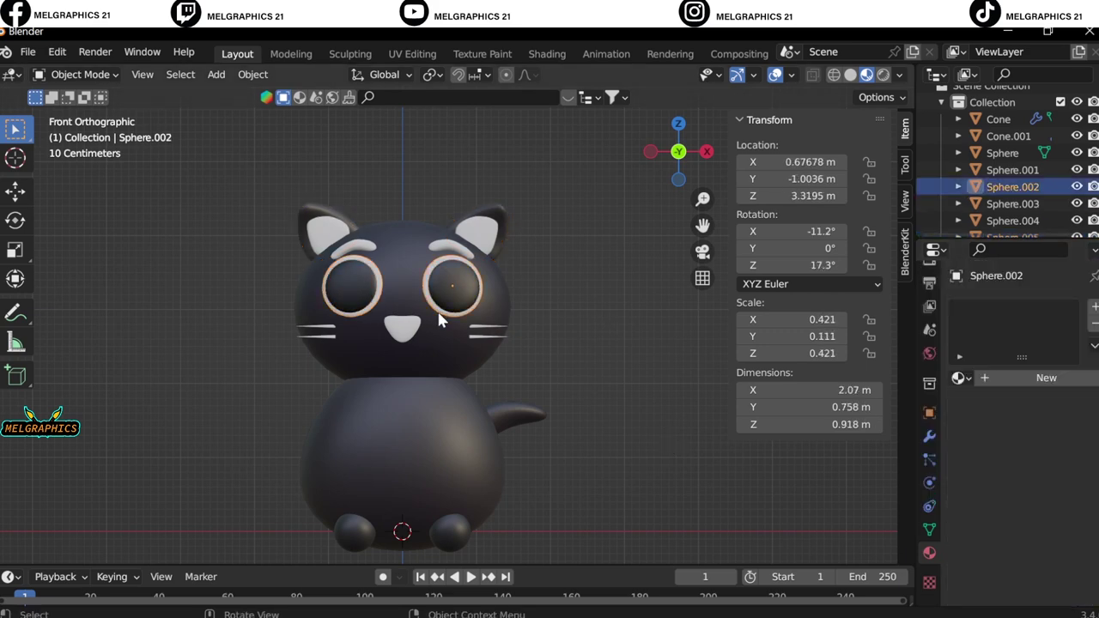
{"action": "scroll", "coordinate": [1055, 561], "scroll_direction": "down", "scroll_amount": 2}
{"action": "left_click", "coordinate": [1052, 563]}
Set the inner ears' Base Color to pink.
{"action": "left_click", "coordinate": [481, 230]}
{"action": "scroll", "coordinate": [1013, 388], "scroll_direction": "up", "scroll_amount": 4}
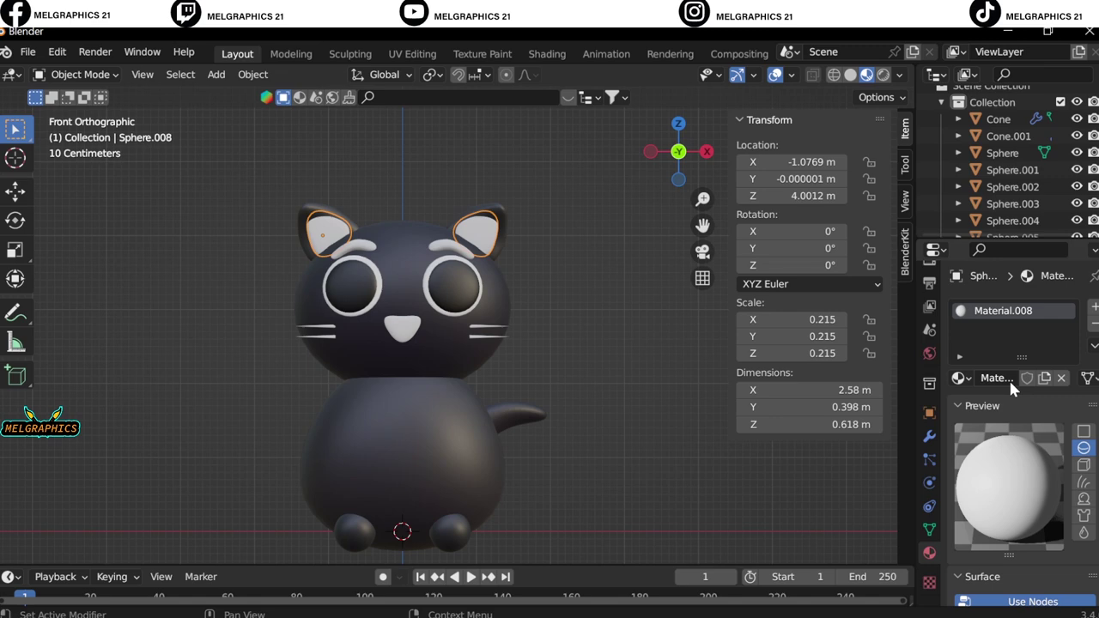
{"action": "scroll", "coordinate": [991, 497], "scroll_direction": "down", "scroll_amount": 4}
{"action": "left_click", "coordinate": [1052, 563]}
{"action": "left_click", "coordinate": [1039, 370]}
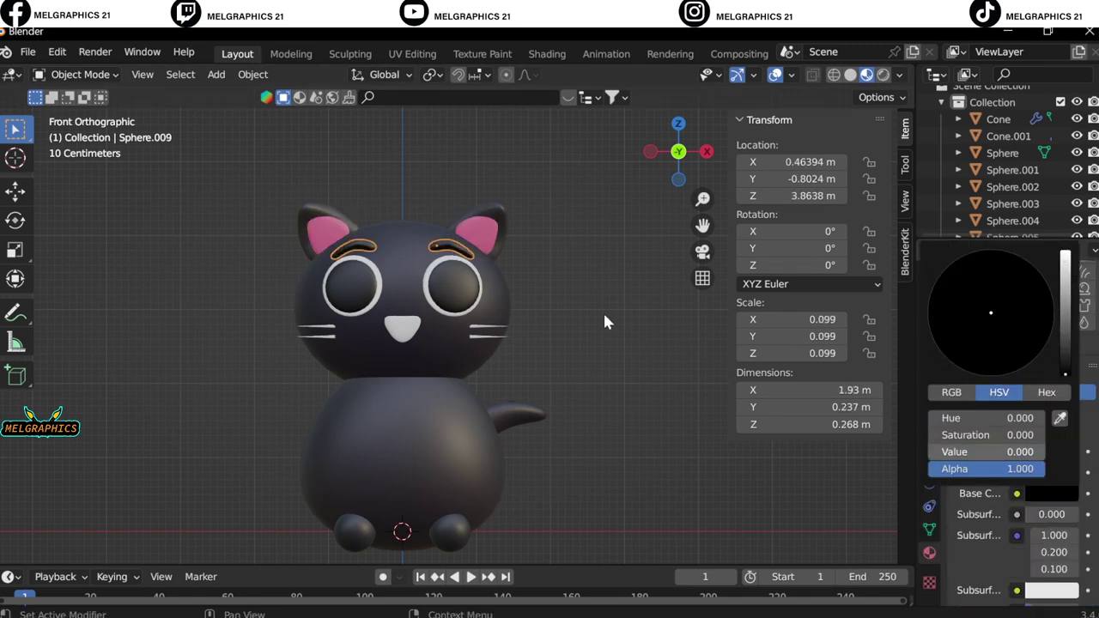
Set the whiskers' Base Color to black.
{"action": "left_click", "coordinate": [497, 324]}
{"action": "left_click", "coordinate": [493, 334]}
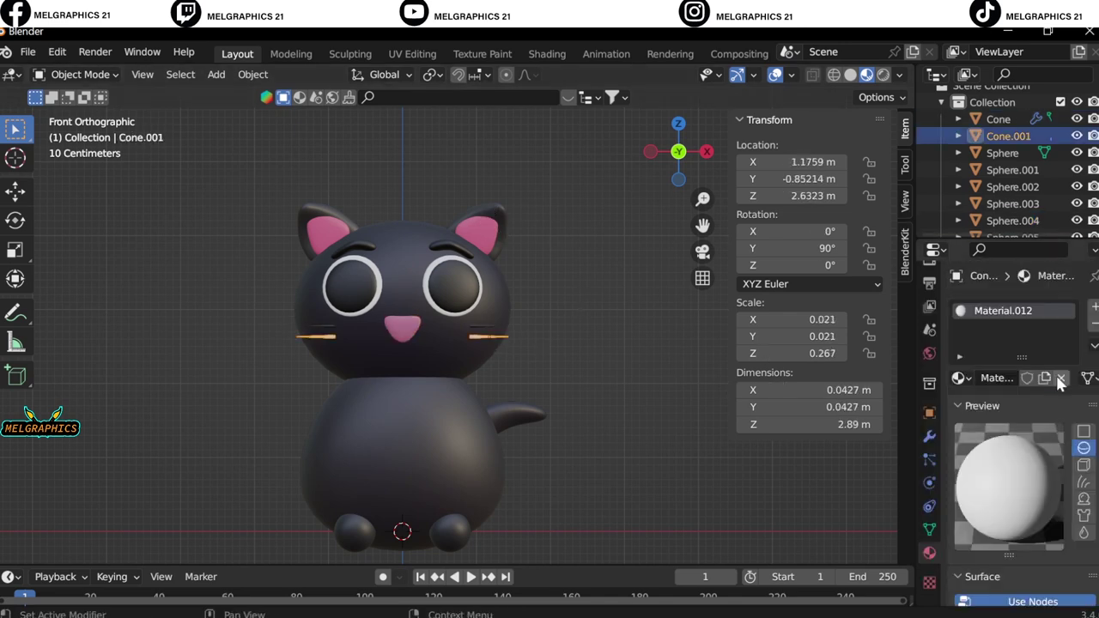
{"action": "scroll", "coordinate": [1021, 442], "scroll_direction": "down", "scroll_amount": 2}
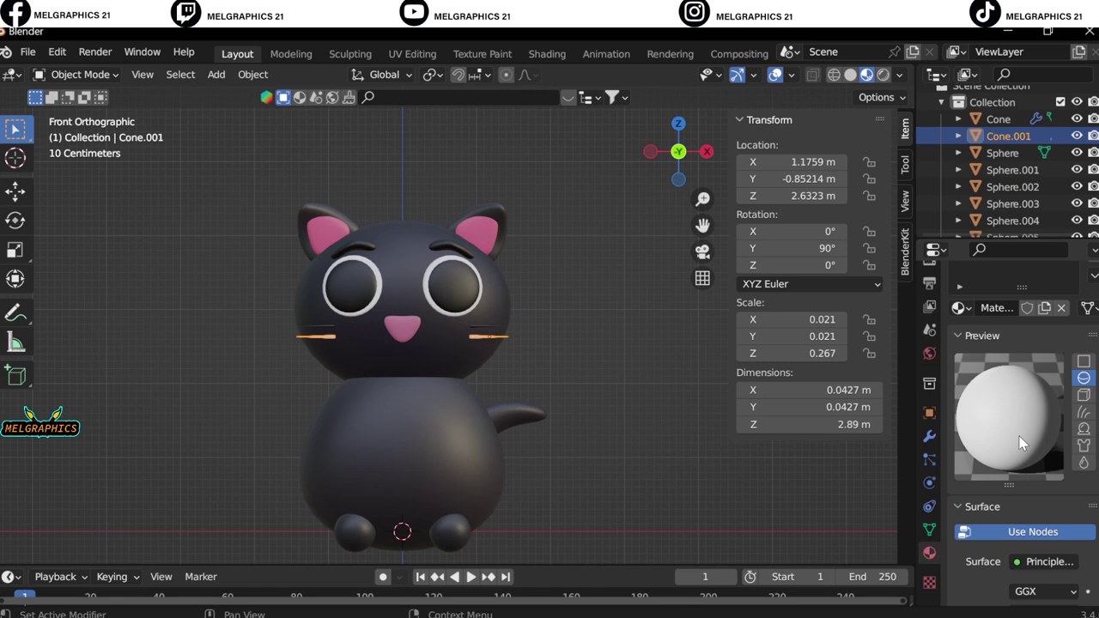
{"action": "scroll", "coordinate": [1022, 442], "scroll_direction": "down", "scroll_amount": 3}
{"action": "left_click", "coordinate": [1051, 516]}
{"action": "mouse_move", "coordinate": [1058, 359]}
{"action": "left_mouse_down"}
{"action": "mouse_move", "coordinate": [1058, 403]}
{"action": "mouse_move", "coordinate": [1065, 319]}
{"action": "left_mouse_up"}
{"action": "left_click", "coordinate": [435, 433]}
{"action": "left_click", "coordinate": [1052, 516]}
{"action": "left_click_drag", "start_coordinate": [956, 367], "coordinate": [980, 370]}
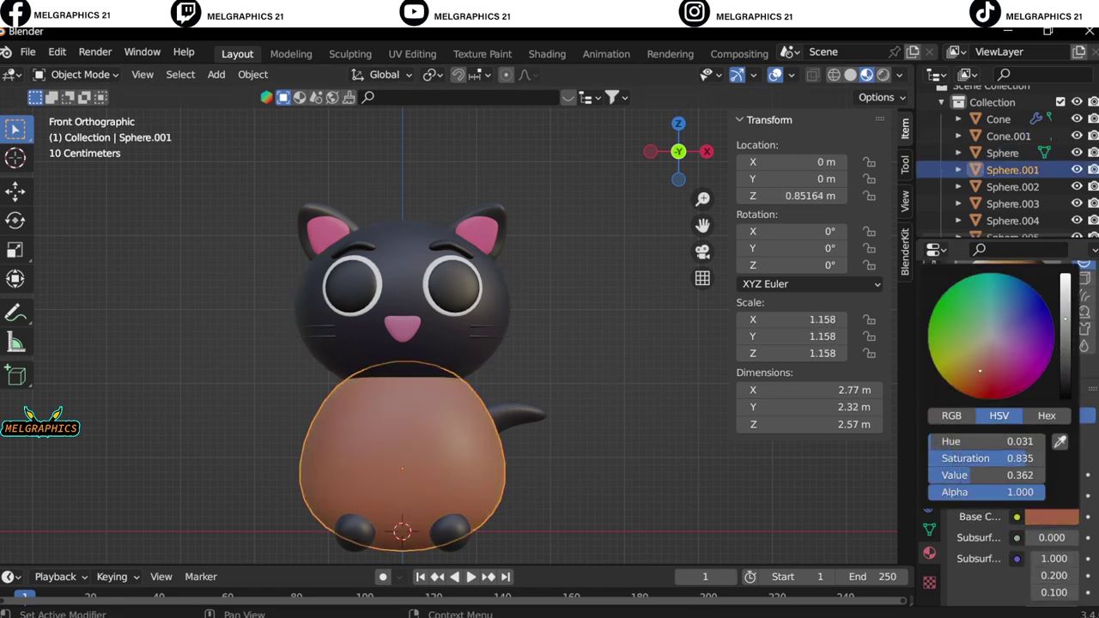
{"action": "left_click", "coordinate": [524, 419]}
{"action": "left_click", "coordinate": [412, 447]}
{"action": "left_click", "coordinate": [1052, 516]}
{"action": "left_click_drag", "start_coordinate": [1065, 355], "coordinate": [1065, 318]}
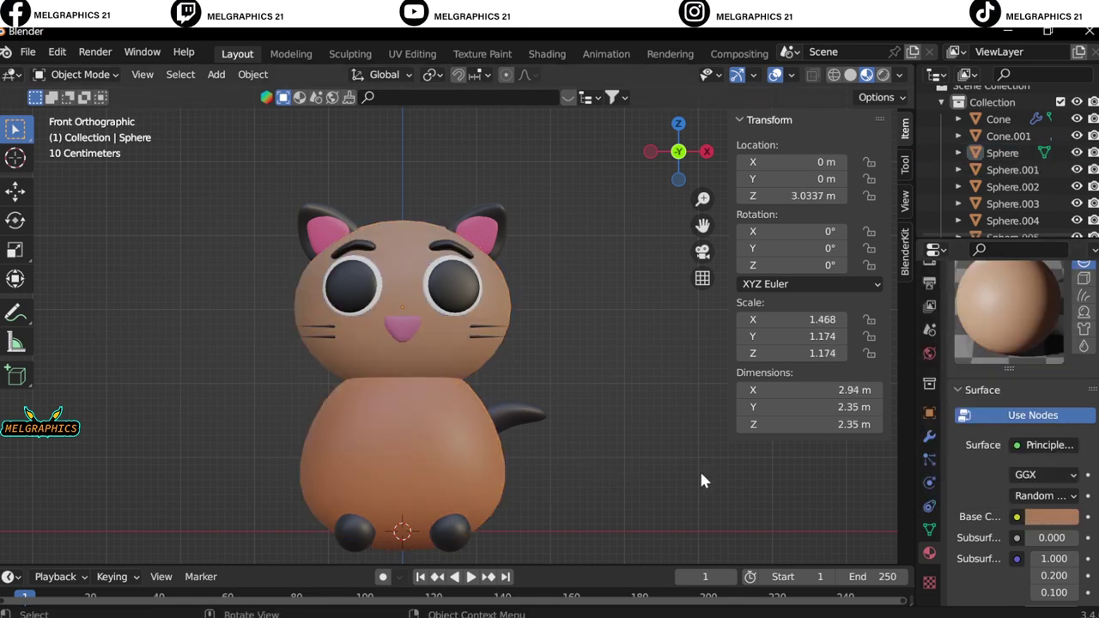
{"action": "scroll", "coordinate": [561, 470], "scroll_direction": "down", "scroll_amount": 3}
{"action": "key", "text": "ctrl+z"}
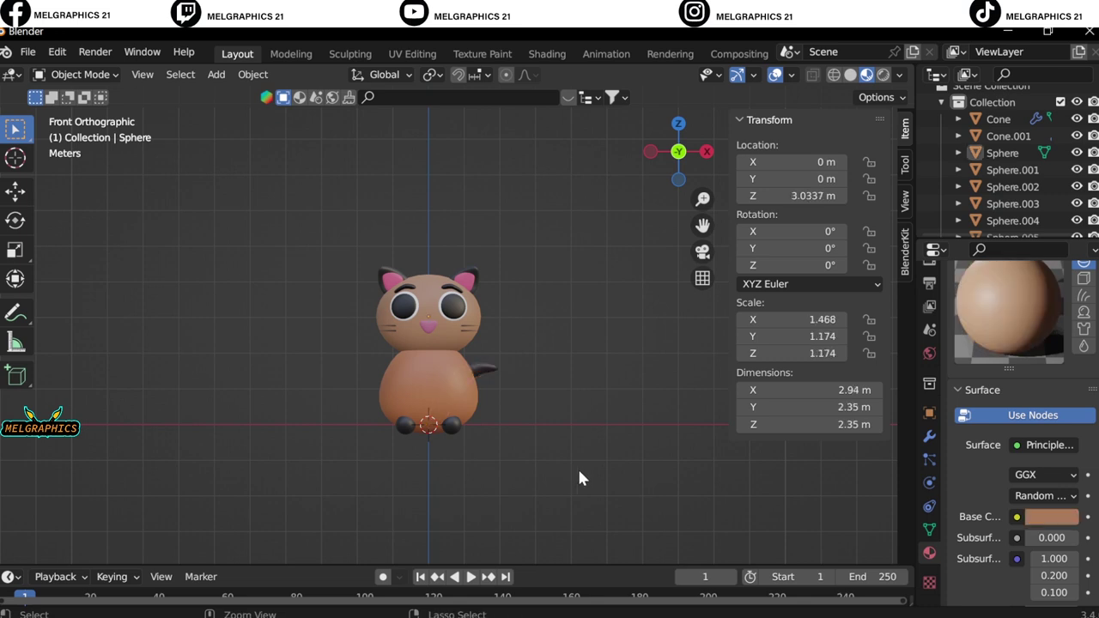
{"action": "key", "text": "ctrl+z"}
{"action": "key", "text": "ctrl+z"}
{"action": "scroll", "coordinate": [558, 470], "scroll_direction": "up", "scroll_amount": 3}
{"action": "middle_click_drag", "start_coordinate": [533, 472], "coordinate": [752, 470]}
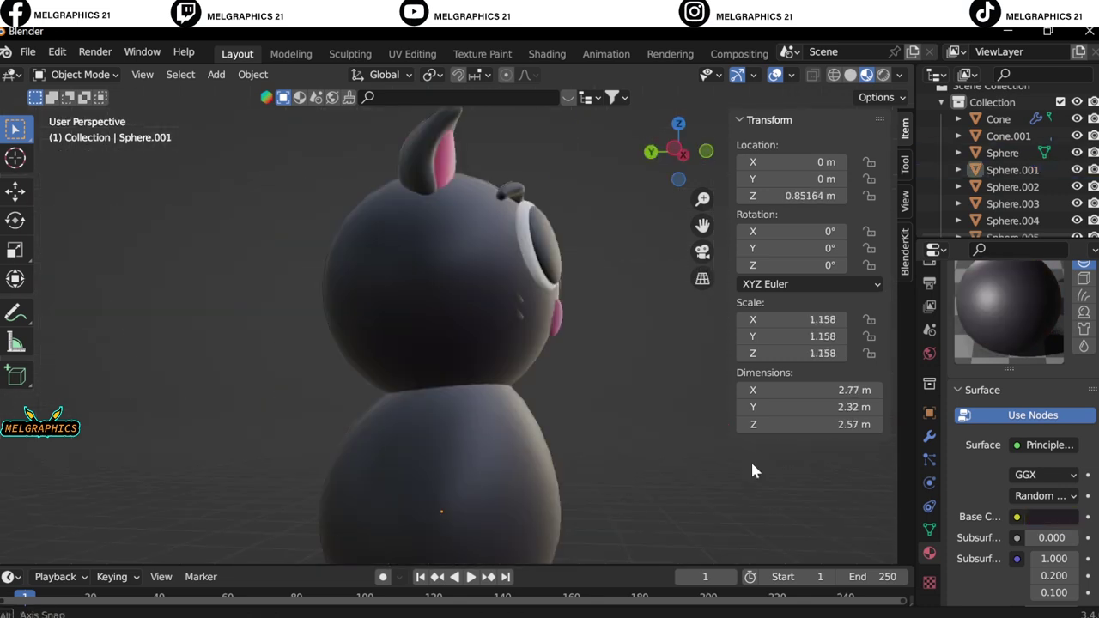
{"action": "key", "text": "KP_1"}
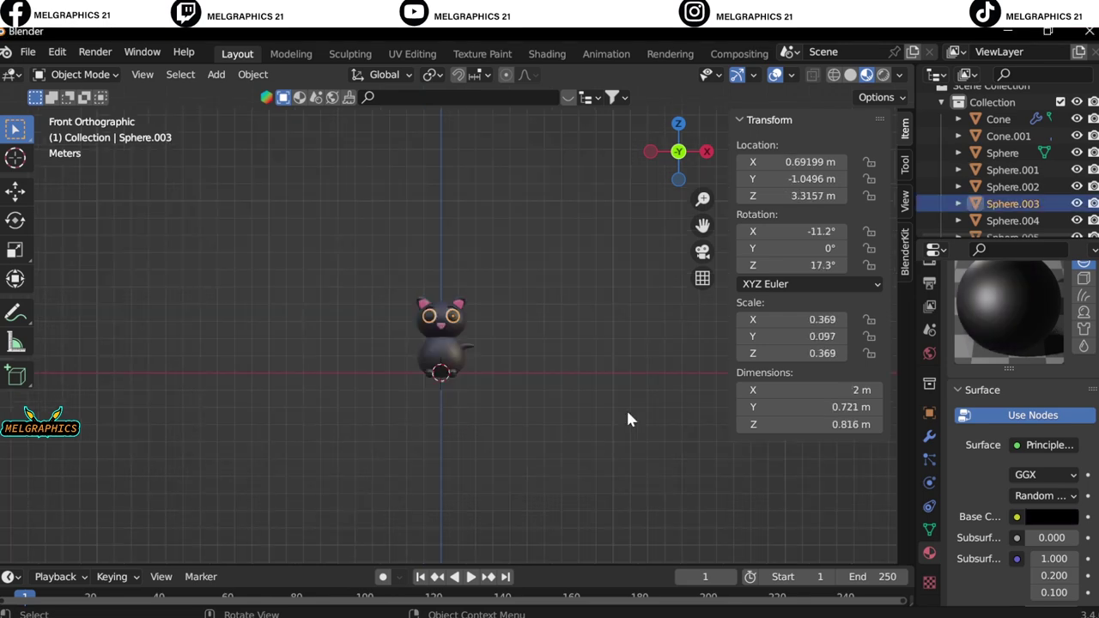
Select the head and lower its material's specular shine.
{"action": "scroll", "coordinate": [626, 408], "scroll_direction": "up", "scroll_amount": 10}
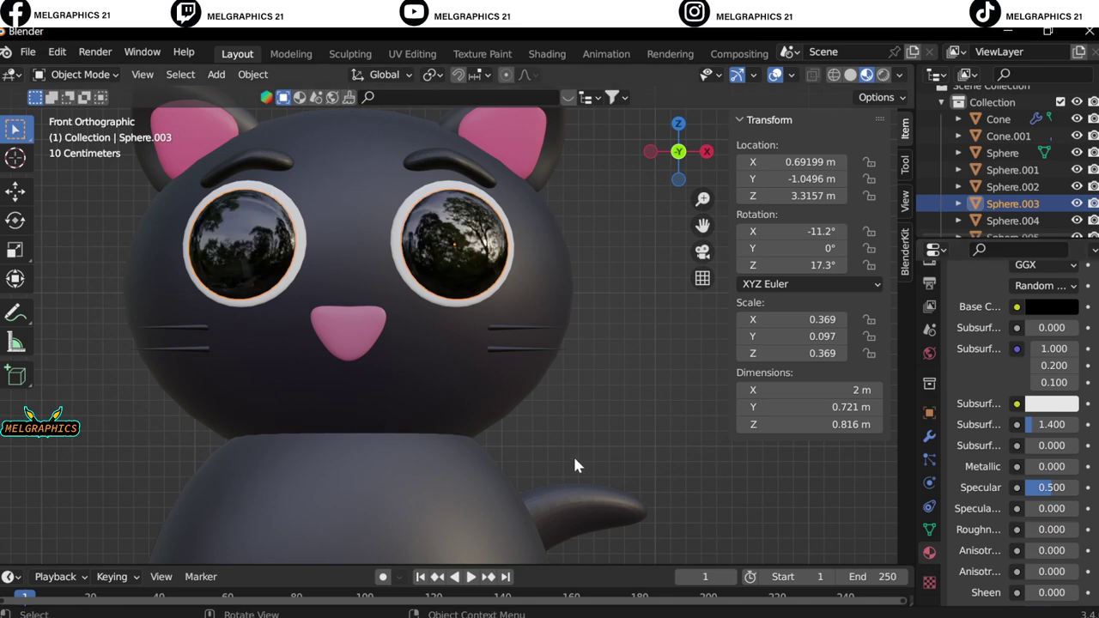
{"action": "scroll", "coordinate": [361, 343], "scroll_direction": "down", "scroll_amount": 2}
{"action": "left_click", "coordinate": [393, 339]}
{"action": "scroll", "coordinate": [1016, 417], "scroll_direction": "down", "scroll_amount": 3}
{"action": "mouse_move", "coordinate": [1051, 417]}
{"action": "left_mouse_down"}
{"action": "mouse_move", "coordinate": [1017, 417]}
{"action": "mouse_move", "coordinate": [1064, 417]}
{"action": "mouse_move", "coordinate": [1034, 417]}
{"action": "left_mouse_up"}
{"action": "key", "text": "ctrl+z"}
{"action": "scroll", "coordinate": [643, 418], "scroll_direction": "down", "scroll_amount": 3}
Select the tail and apply Shade Smooth to it.
{"action": "left_click", "coordinate": [515, 446]}
{"action": "scroll", "coordinate": [515, 446], "scroll_direction": "up", "scroll_amount": 3}
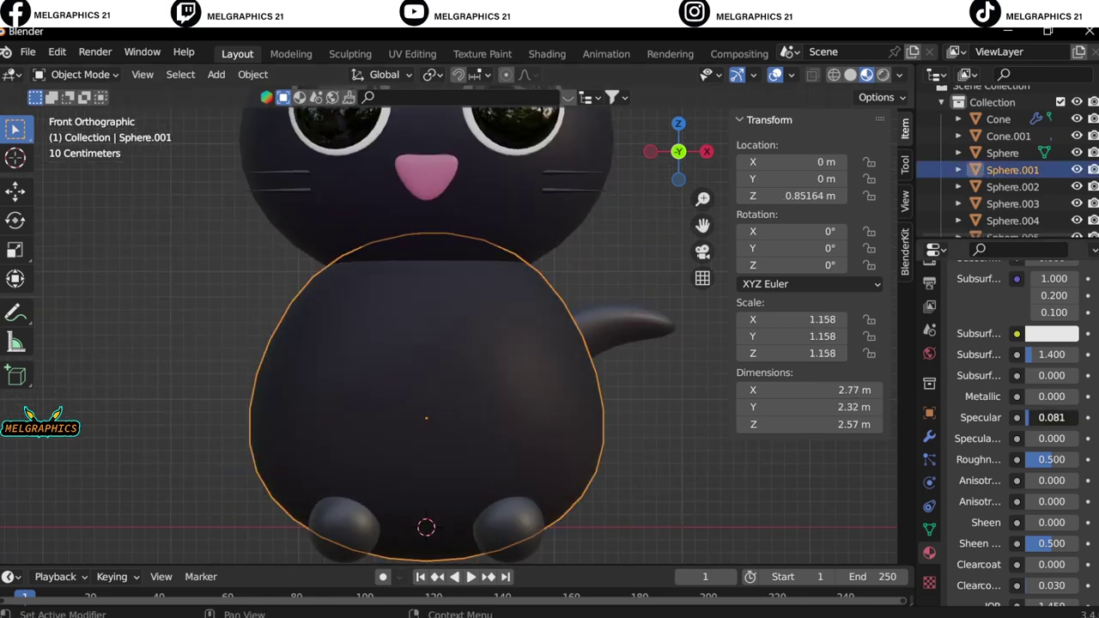
{"action": "left_click", "coordinate": [508, 527]}
{"action": "left_click", "coordinate": [659, 317]}
{"action": "right_click", "coordinate": [584, 190]}
{"action": "left_click", "coordinate": [584, 190]}
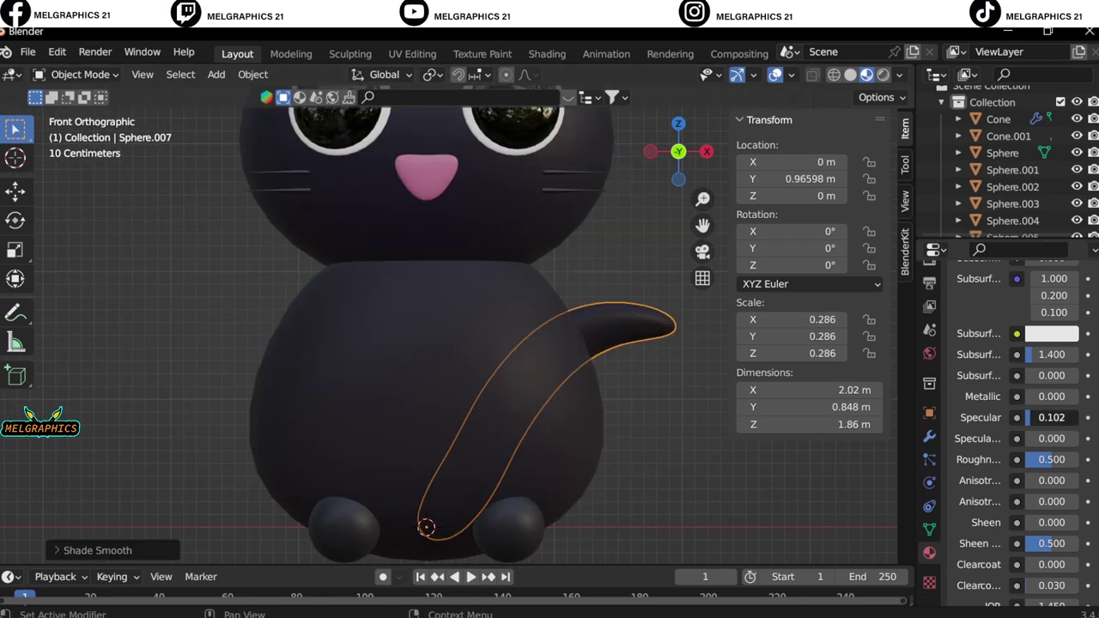
Clear the selection and select the body to reduce its material's specular.
{"action": "key", "text": "alt+a"}
{"action": "left_click", "coordinate": [525, 351]}
{"action": "scroll", "coordinate": [1047, 508], "scroll_direction": "down", "scroll_amount": 4}
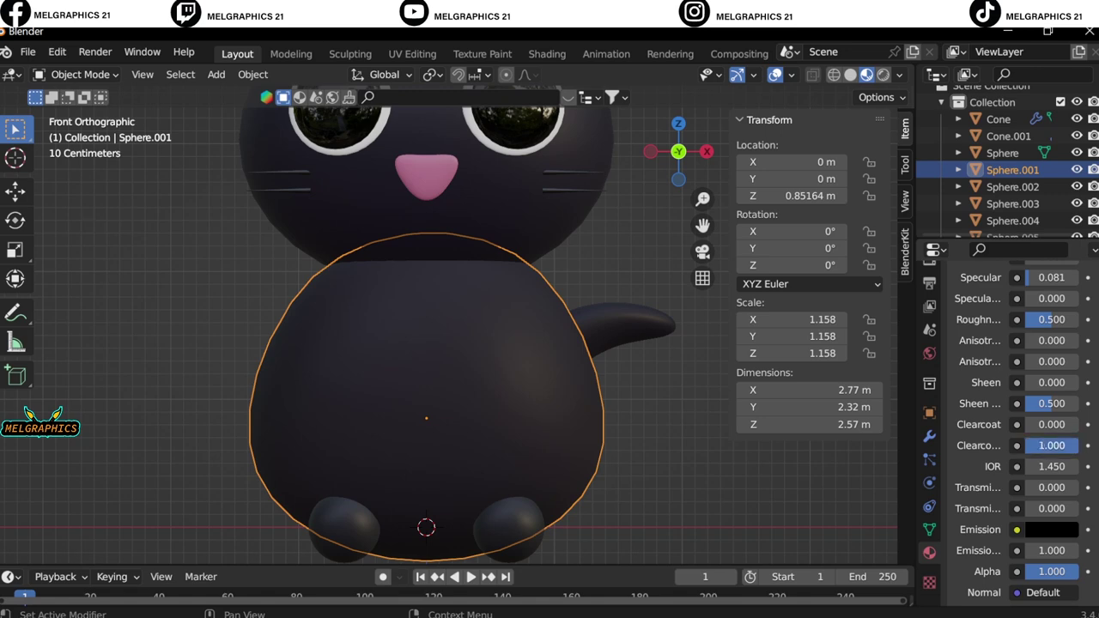